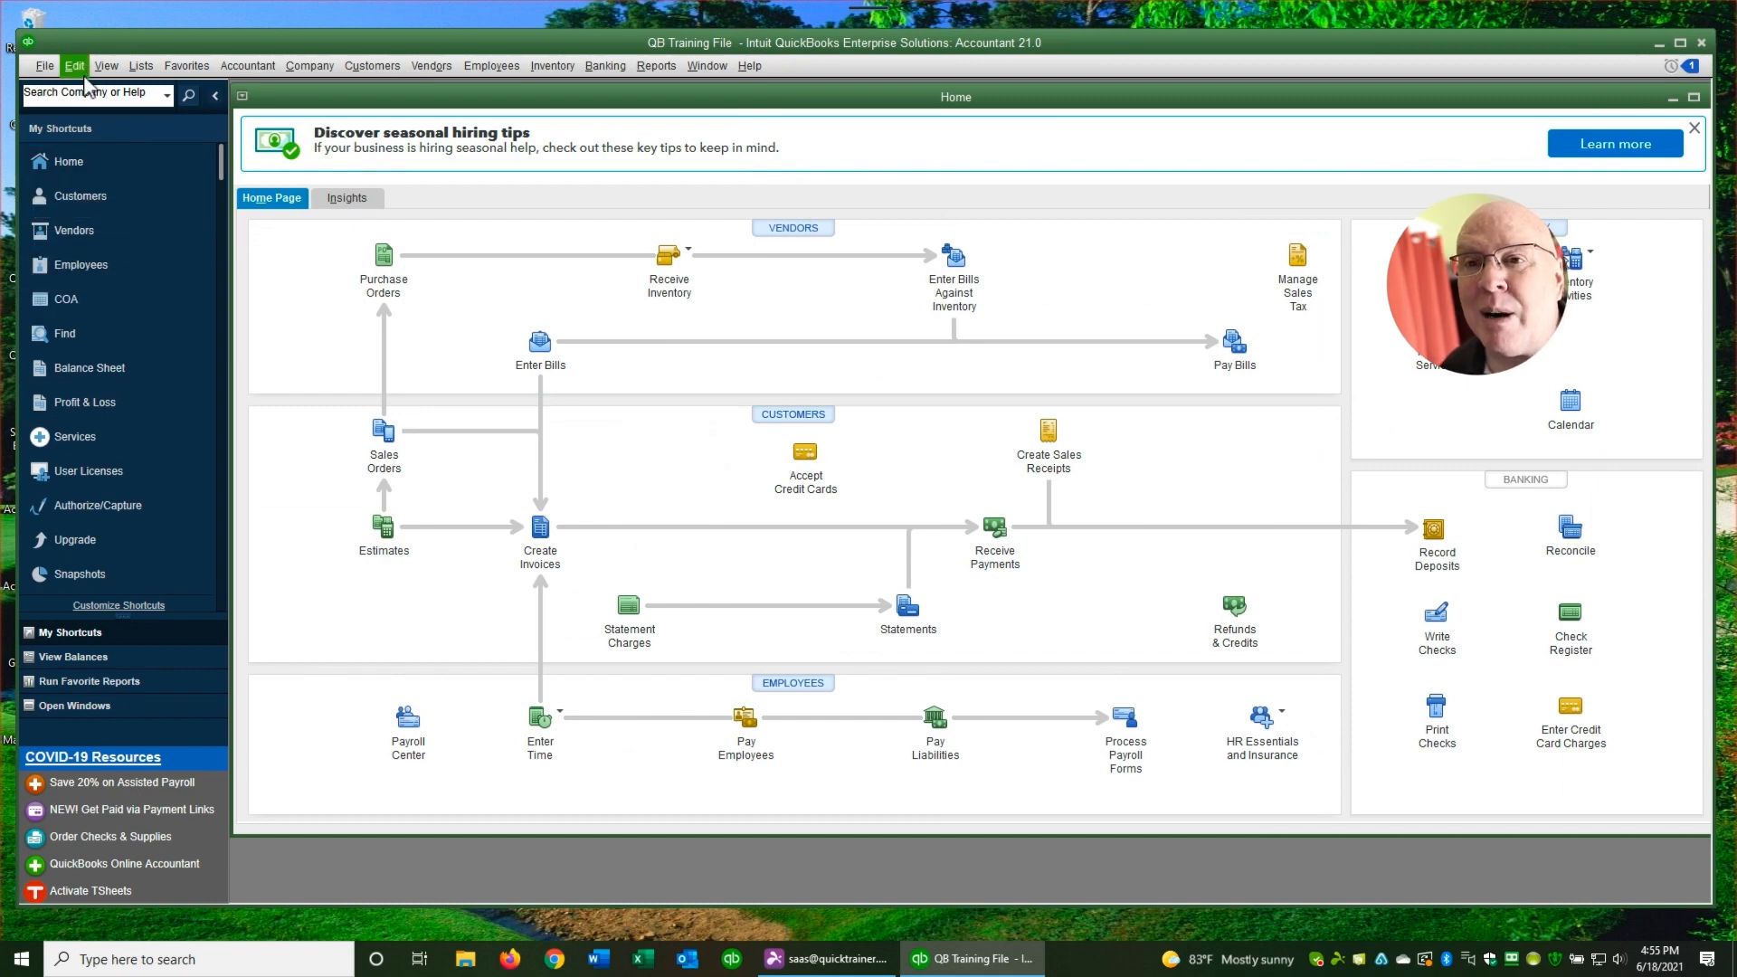
Hide the icon bar and move the Home window slightly down and to the right
left_click(119, 71)
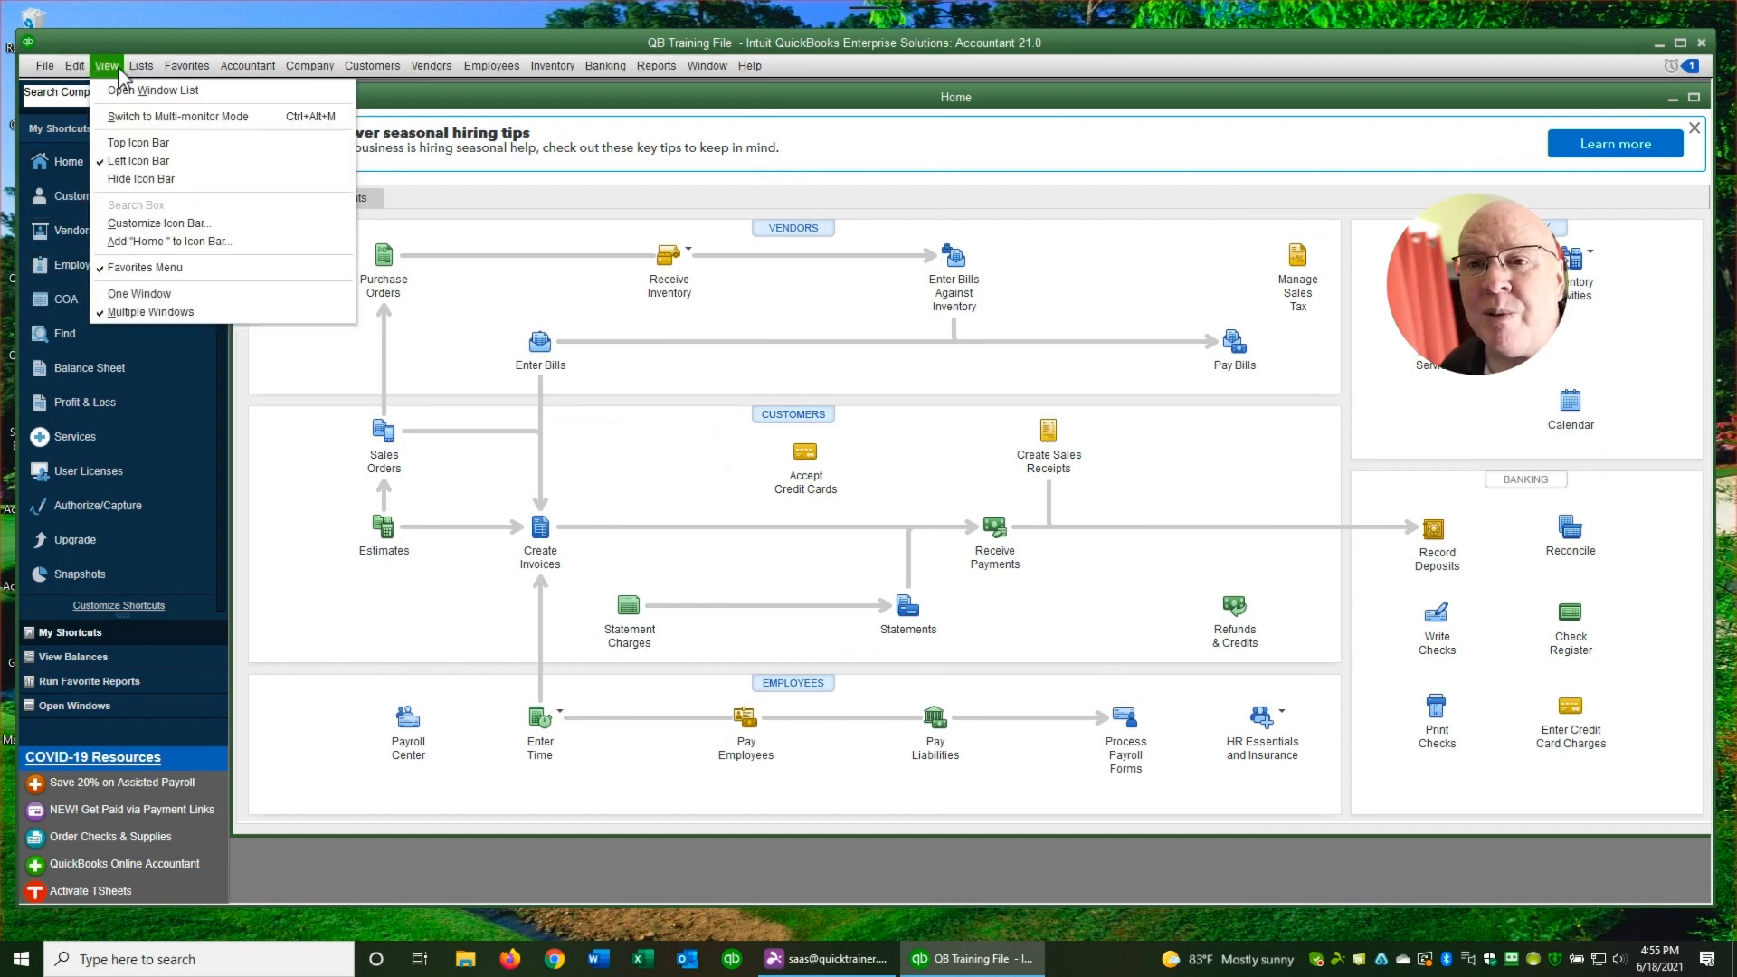
left_click(126, 180)
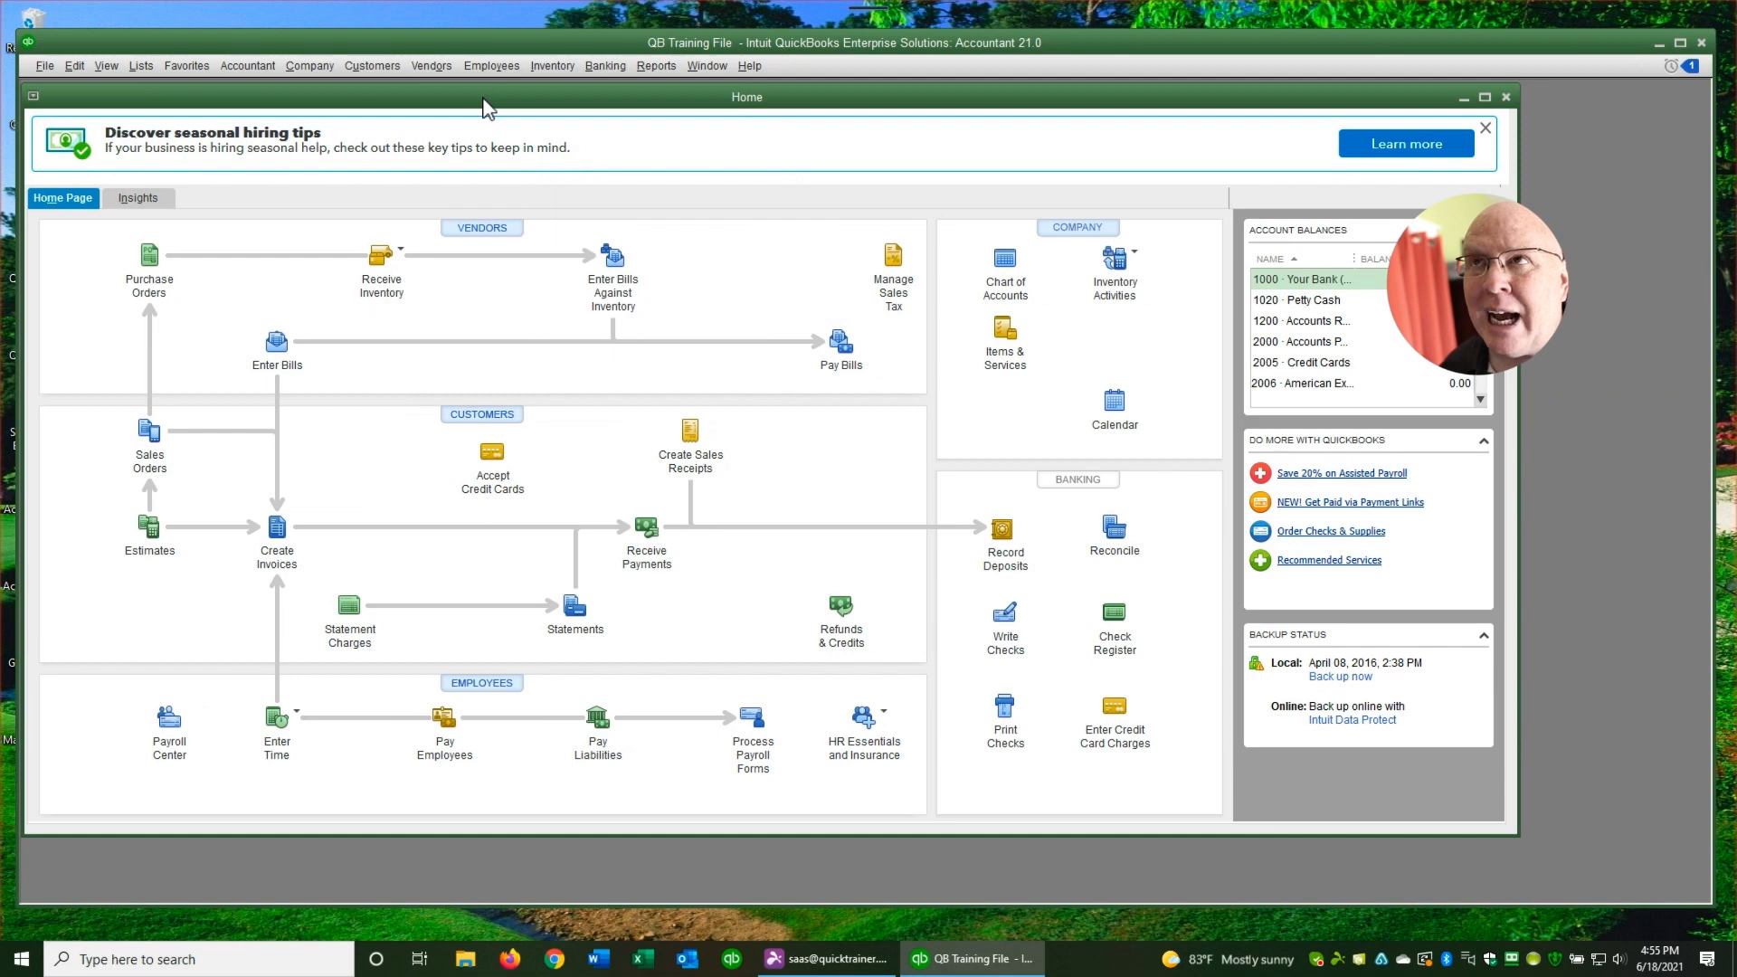
left_click_drag(489, 109, 492, 114)
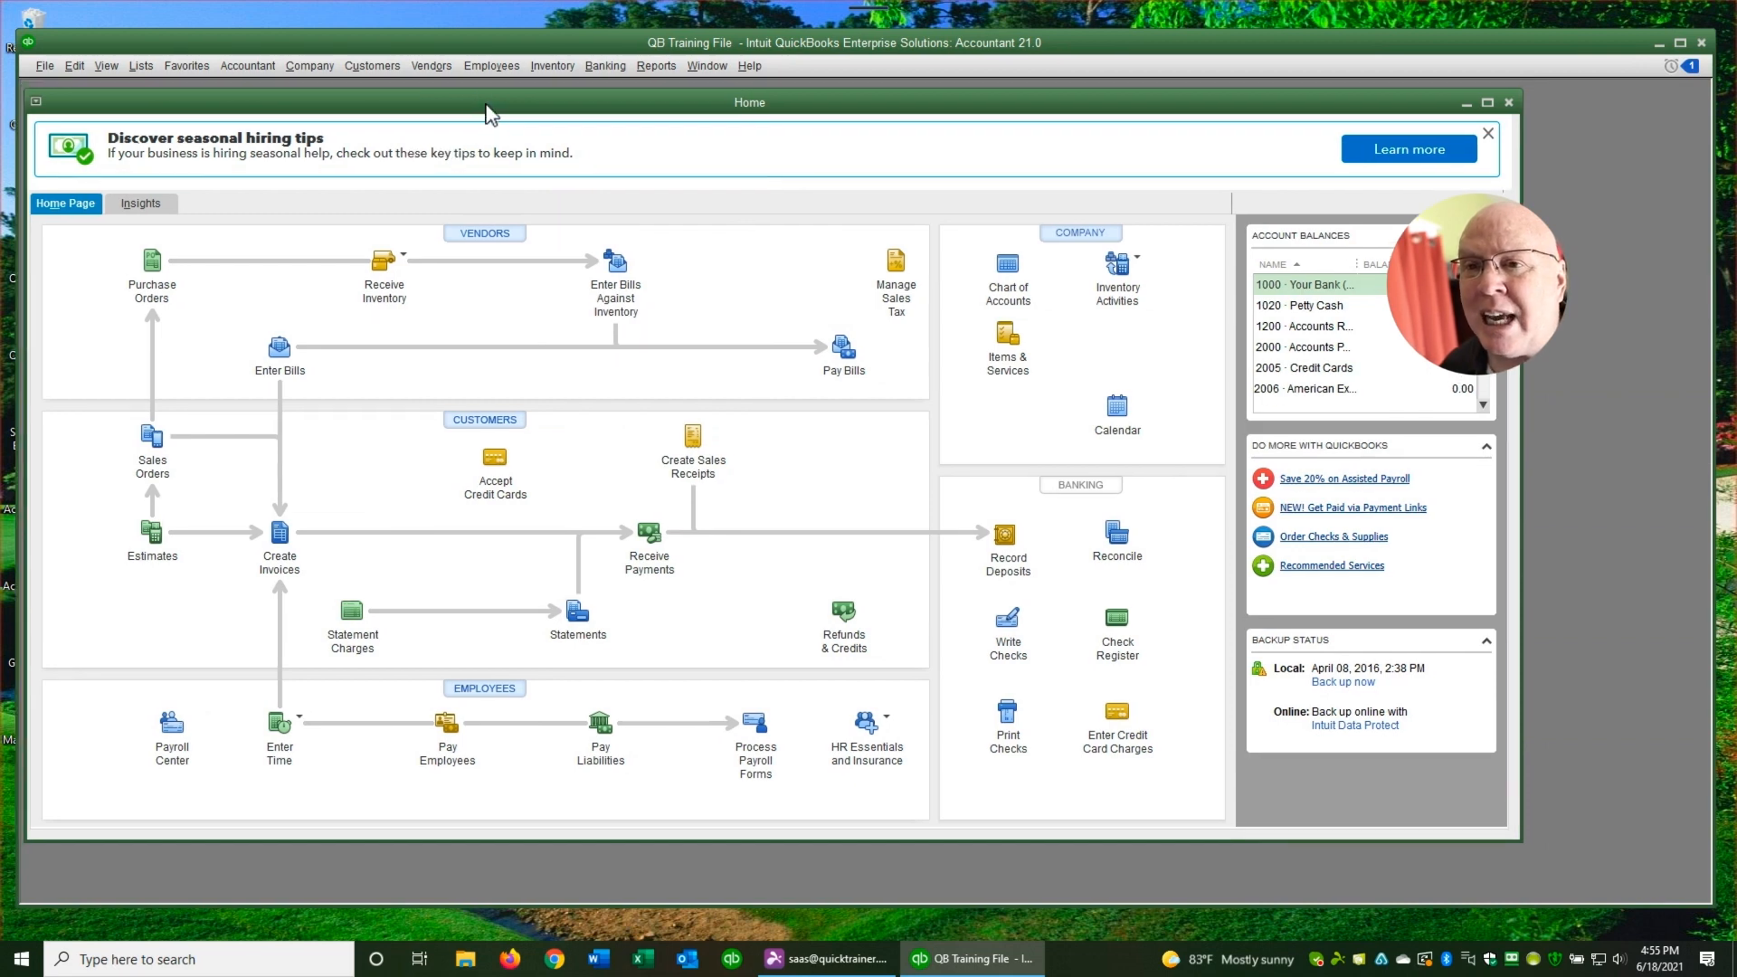
left_click_drag(489, 113, 509, 129)
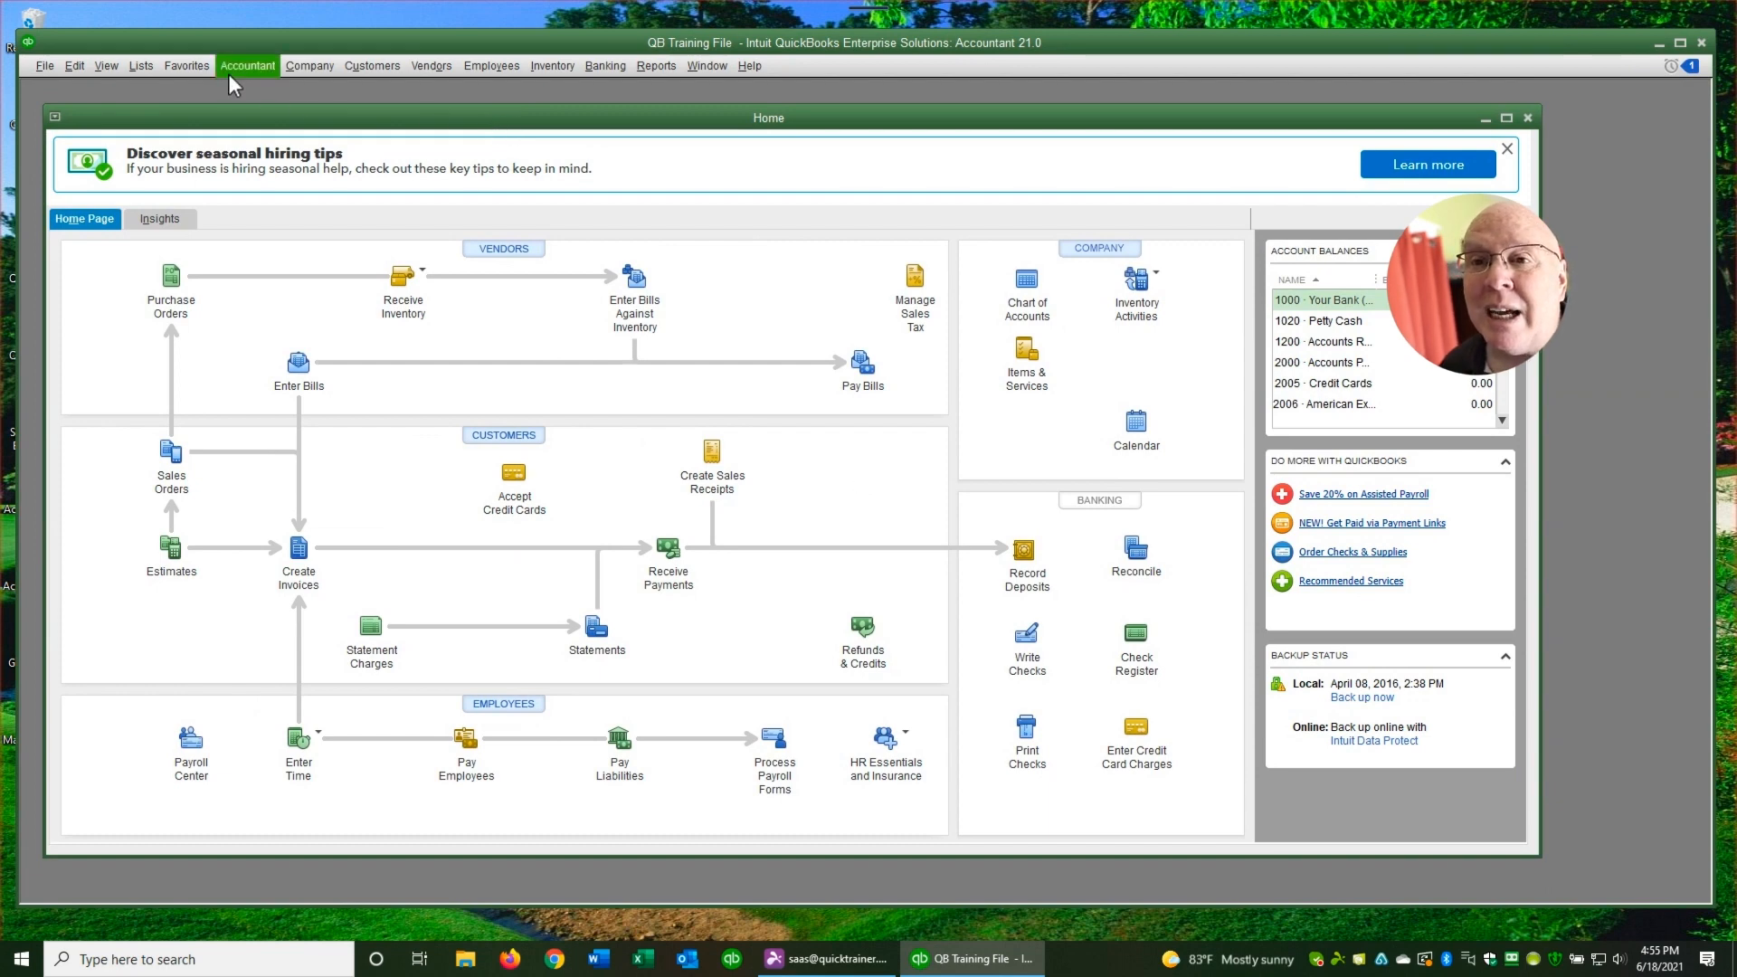
Show the icon bar again using the Top Icon Bar layout
left_click(108, 65)
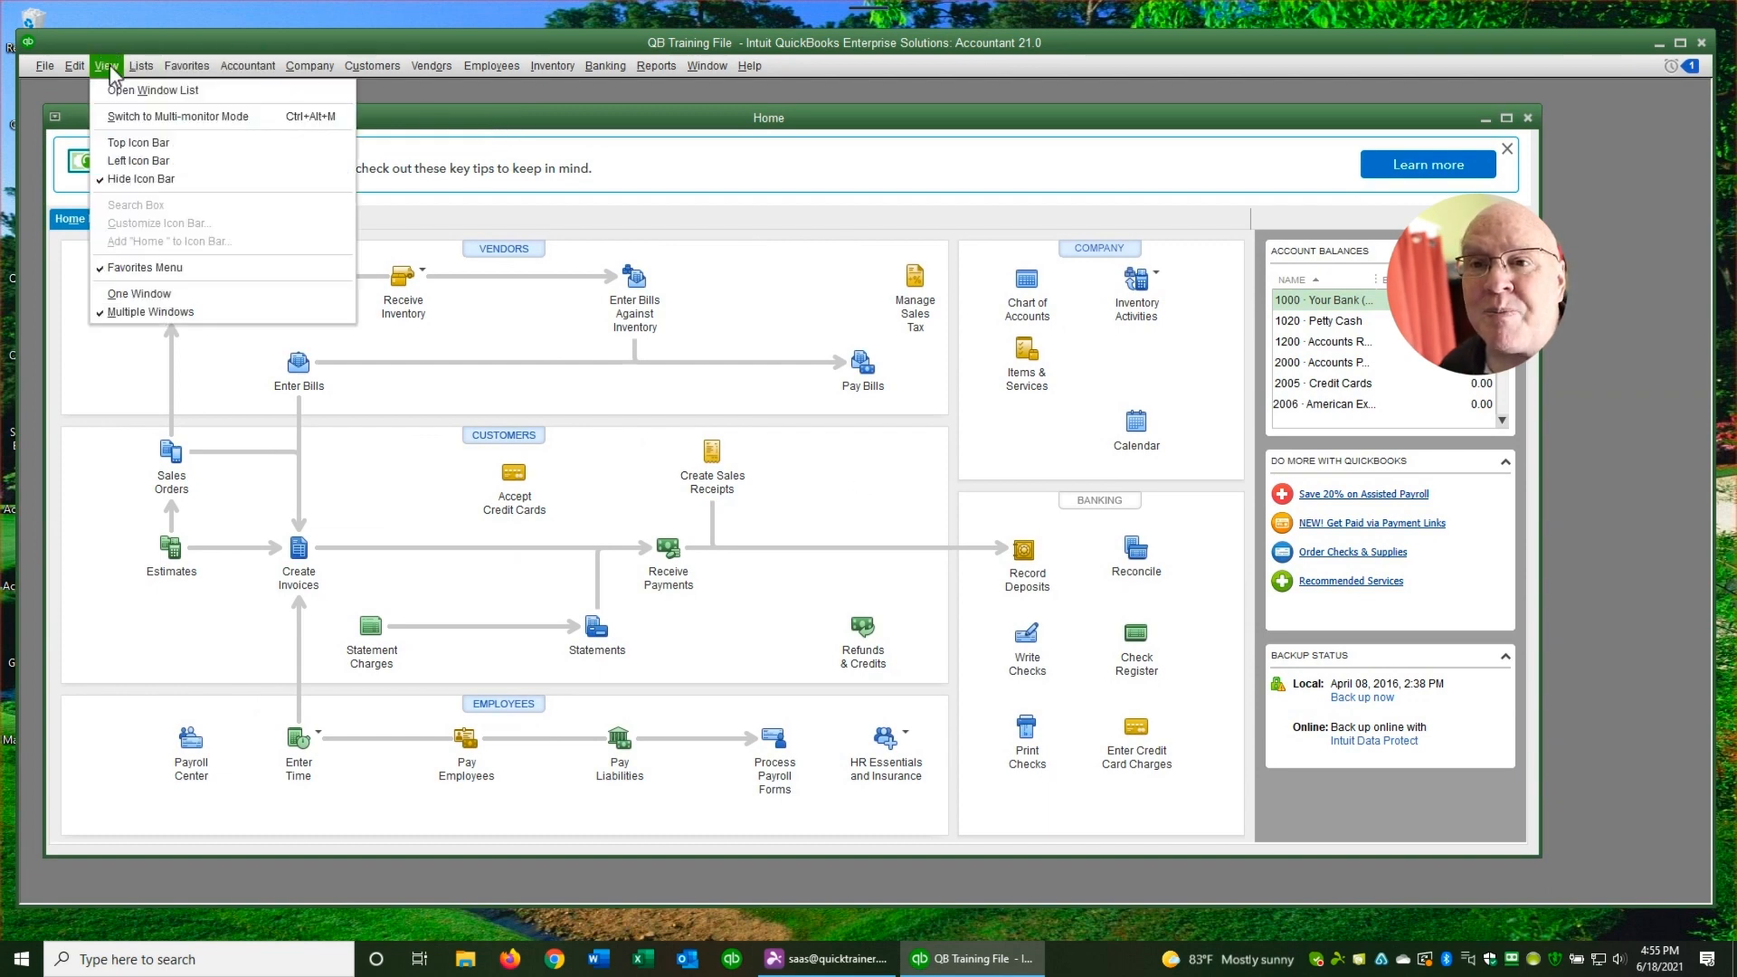
left_click(126, 142)
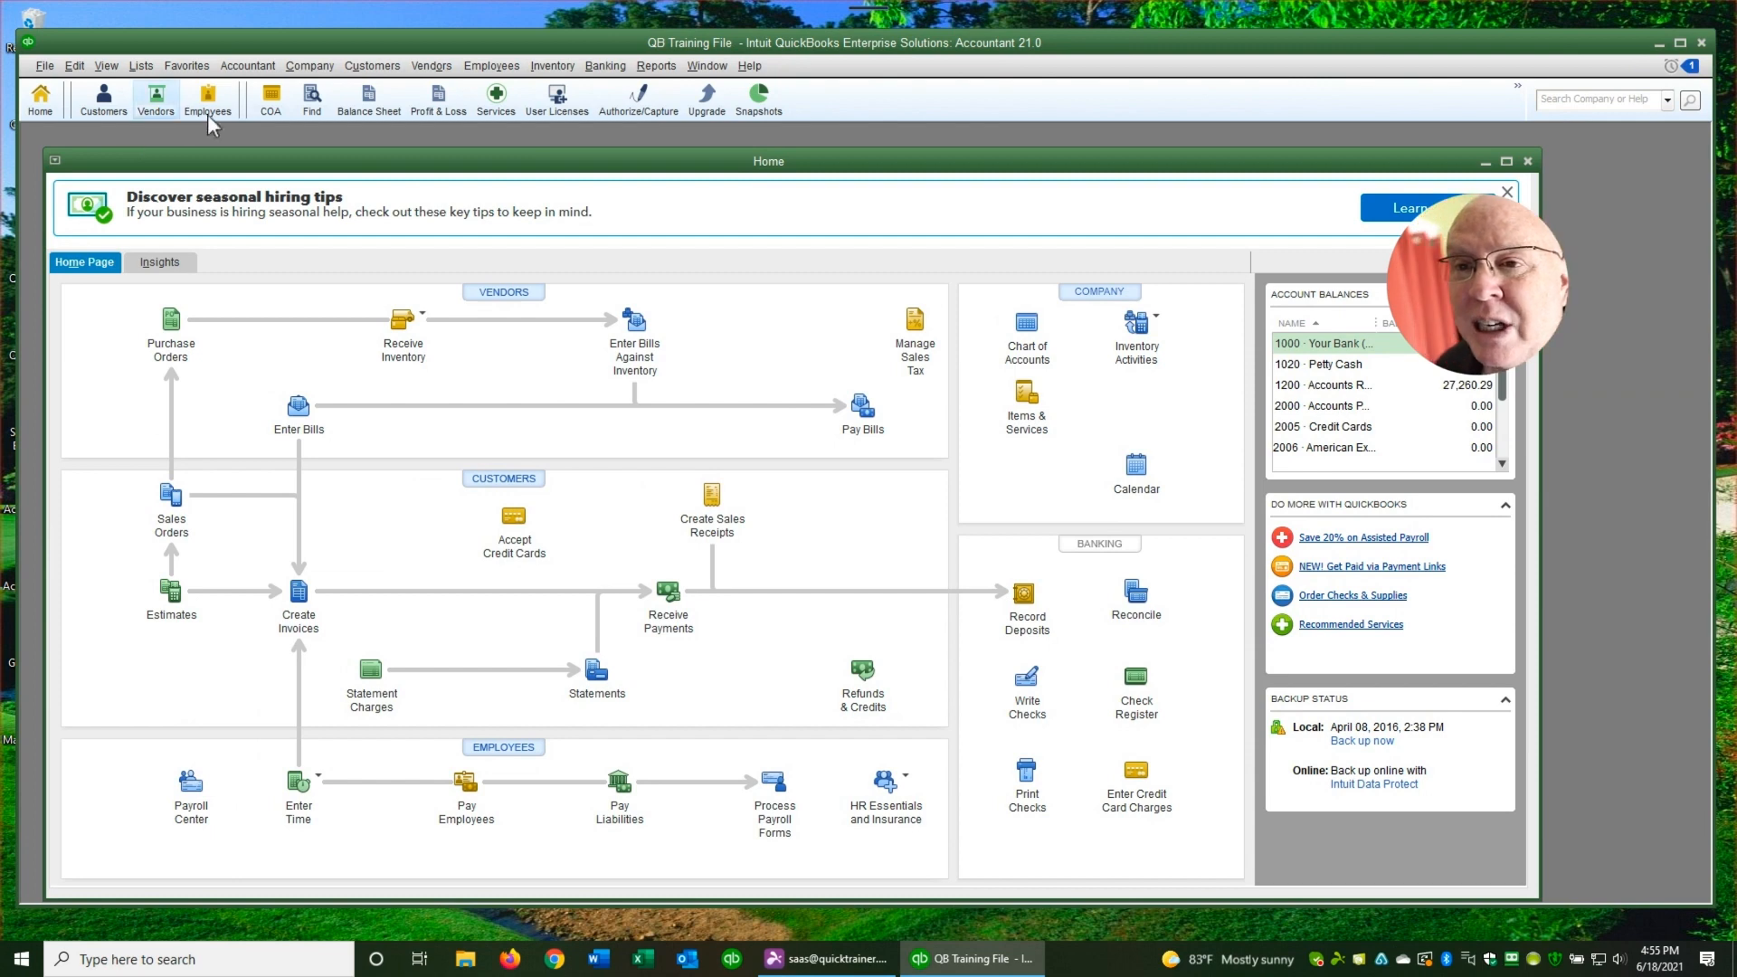
Turn off colored icons and light background for the Top Icon Bar in the Desktop View preferences and save
left_click(74, 65)
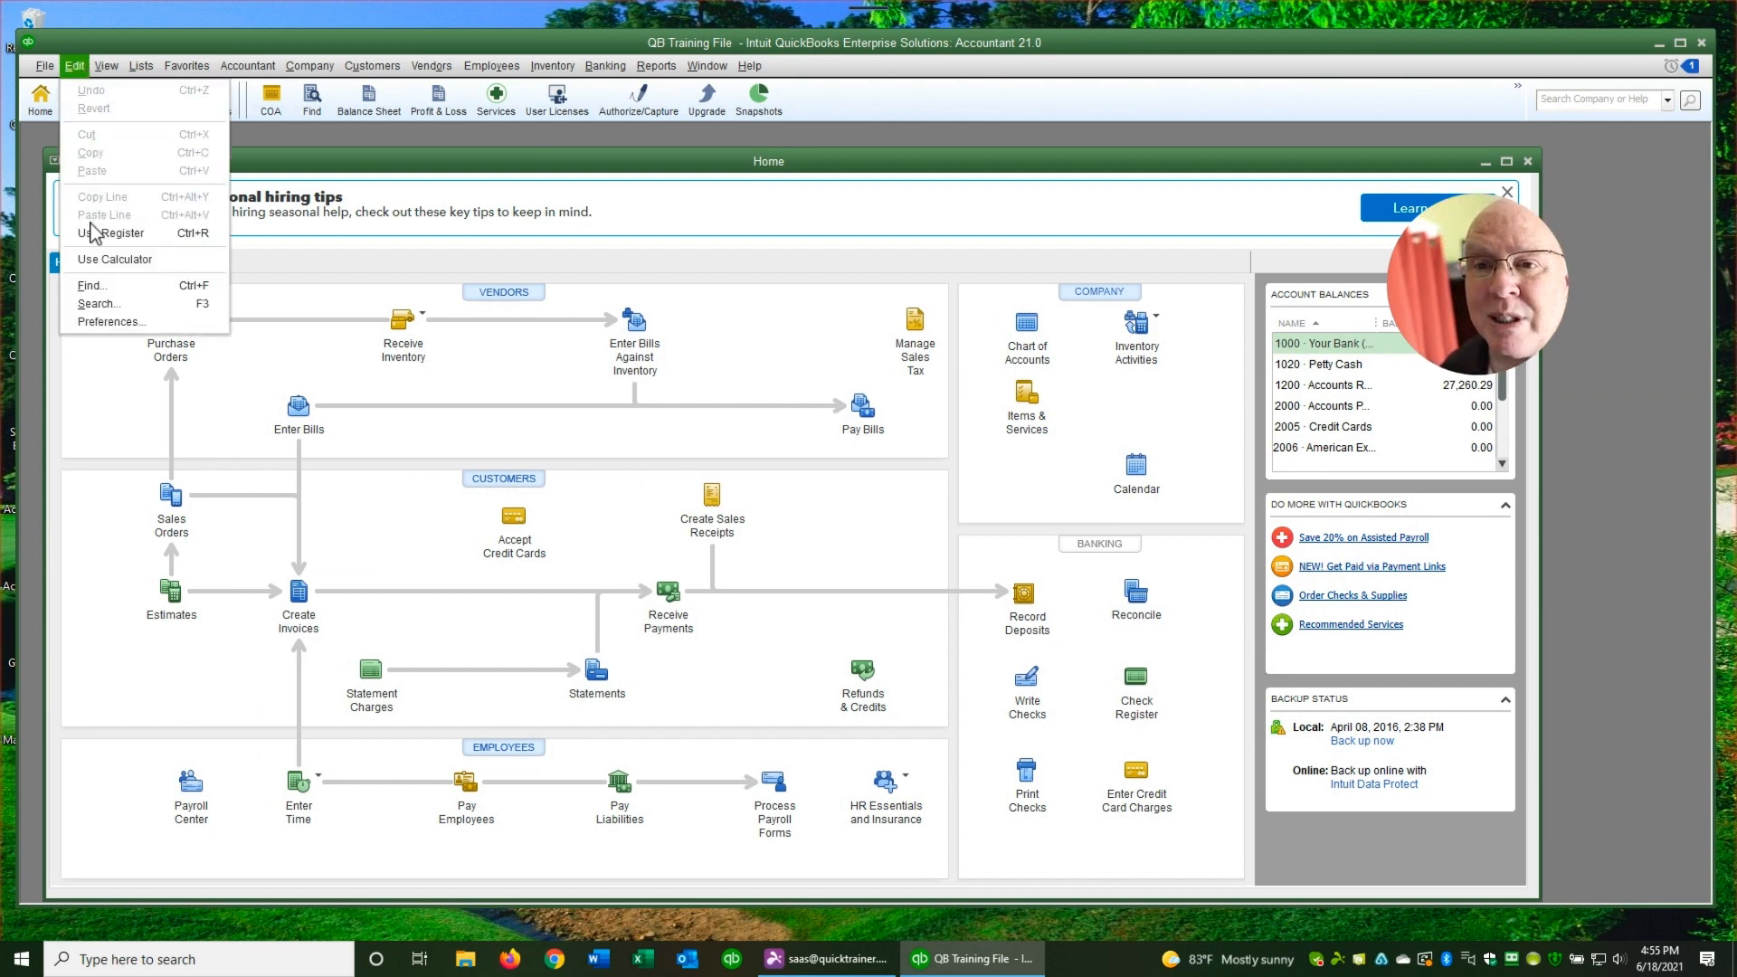
left_click(99, 322)
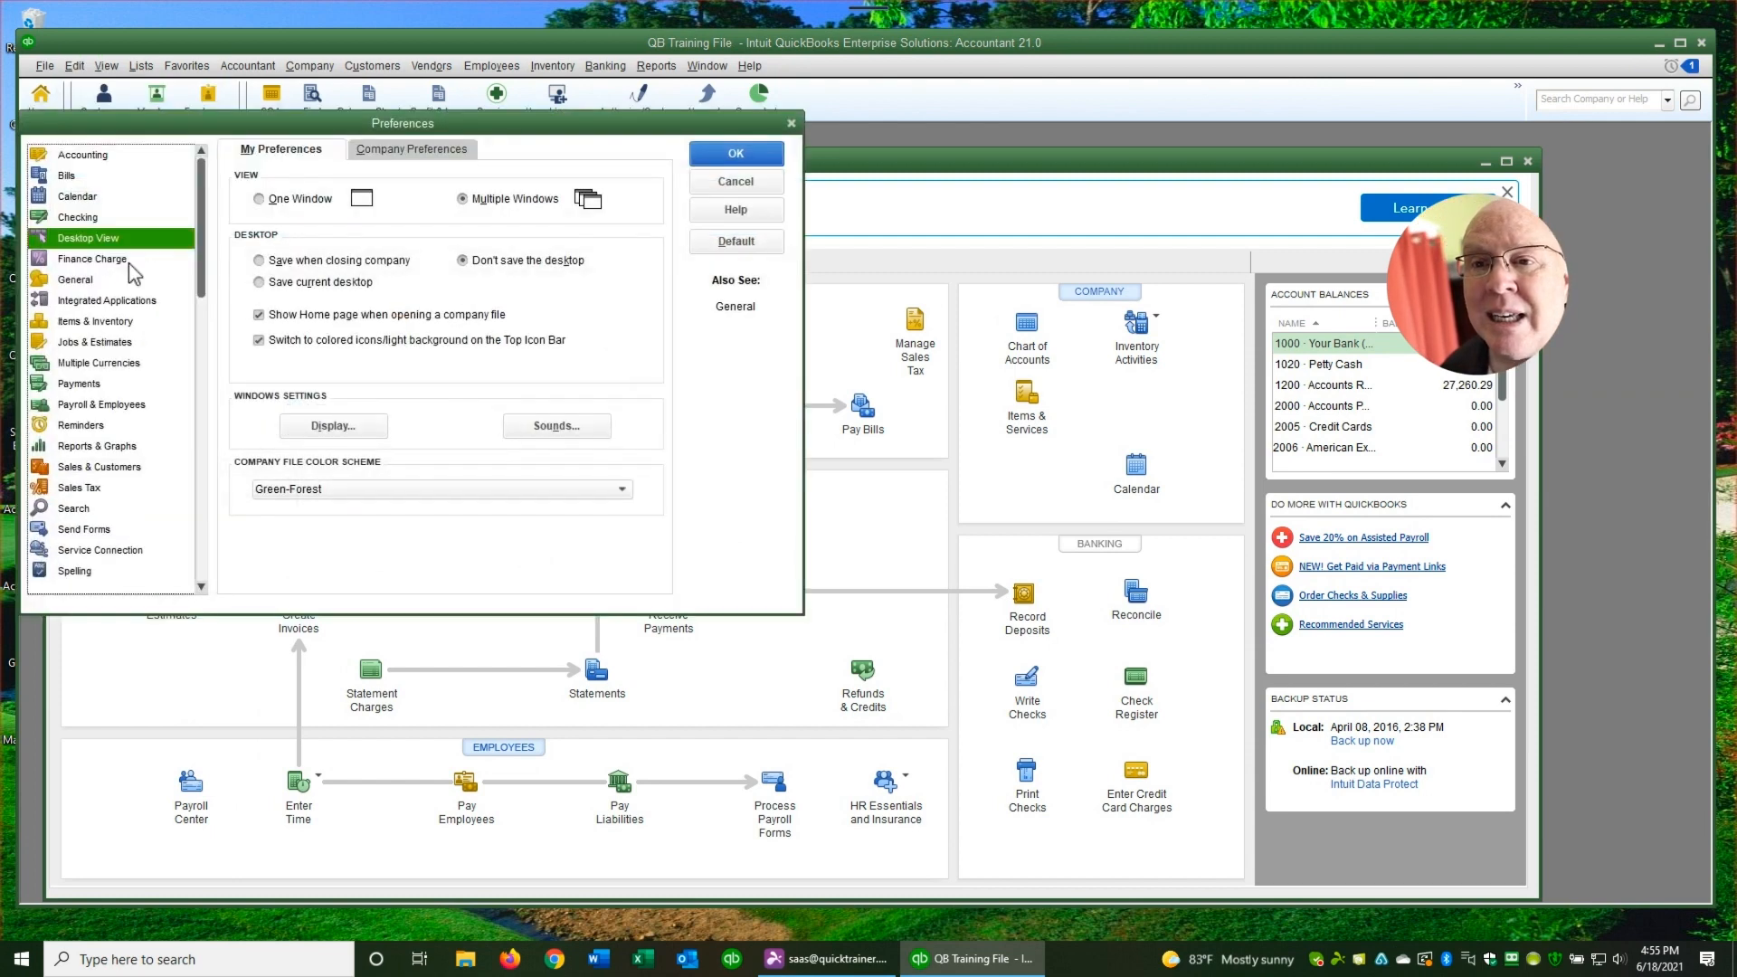
left_click(285, 345)
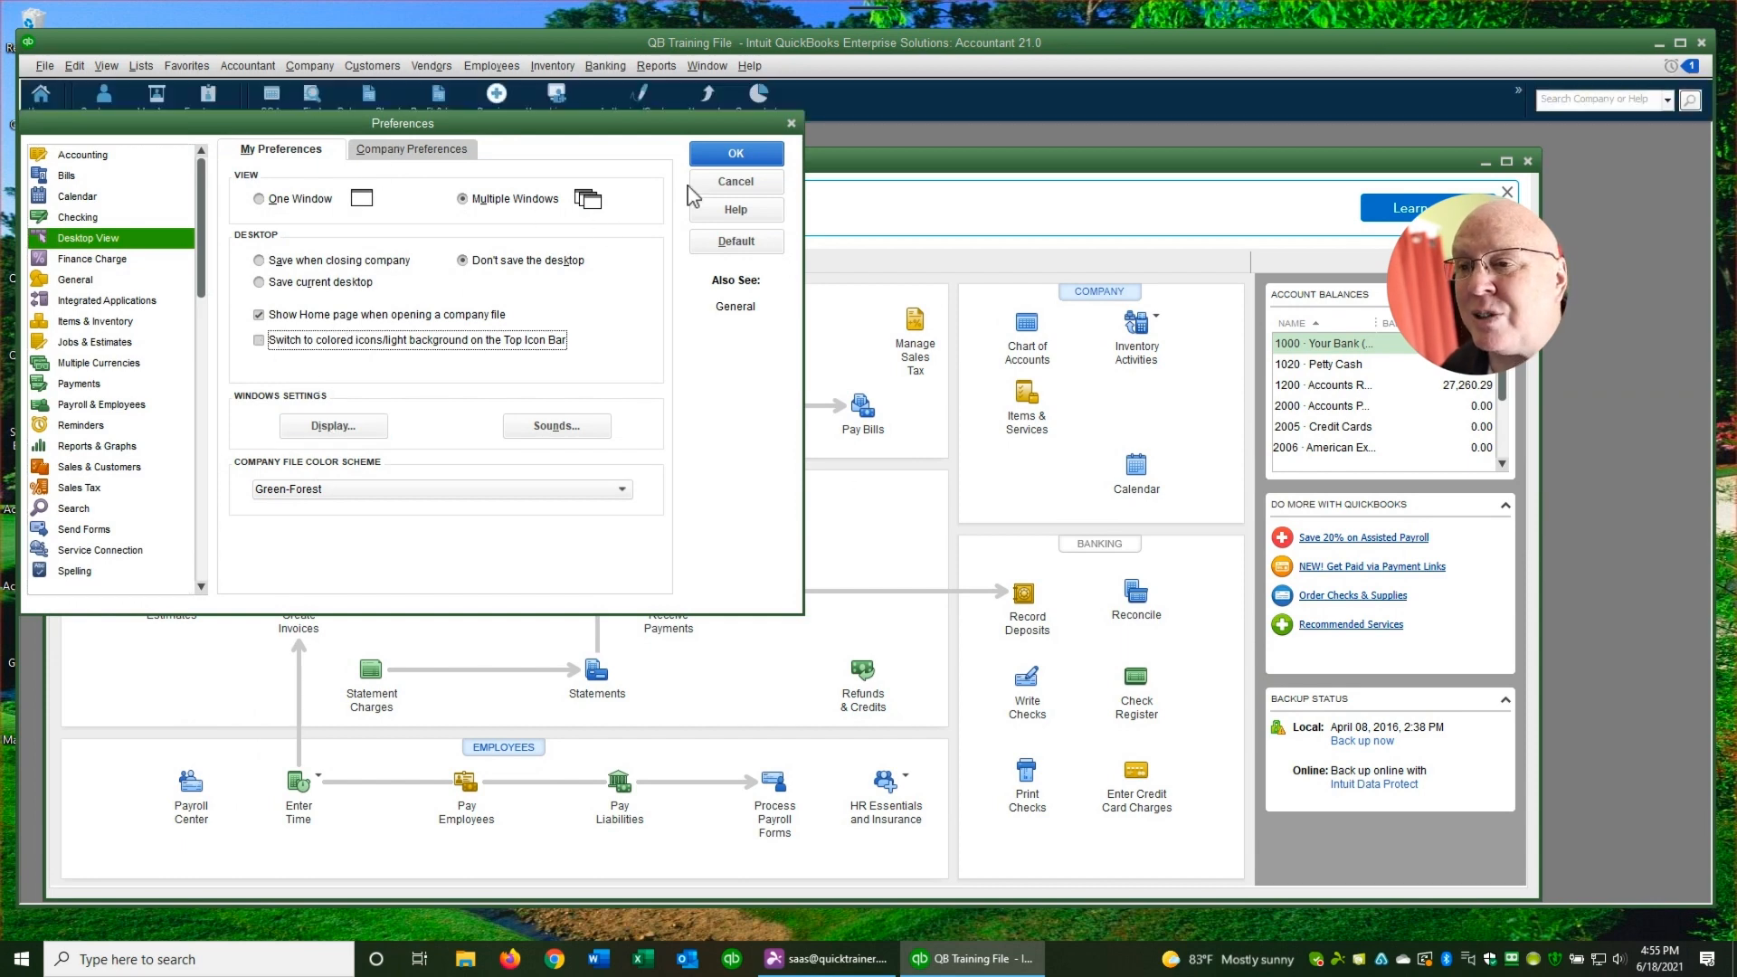
left_click(719, 158)
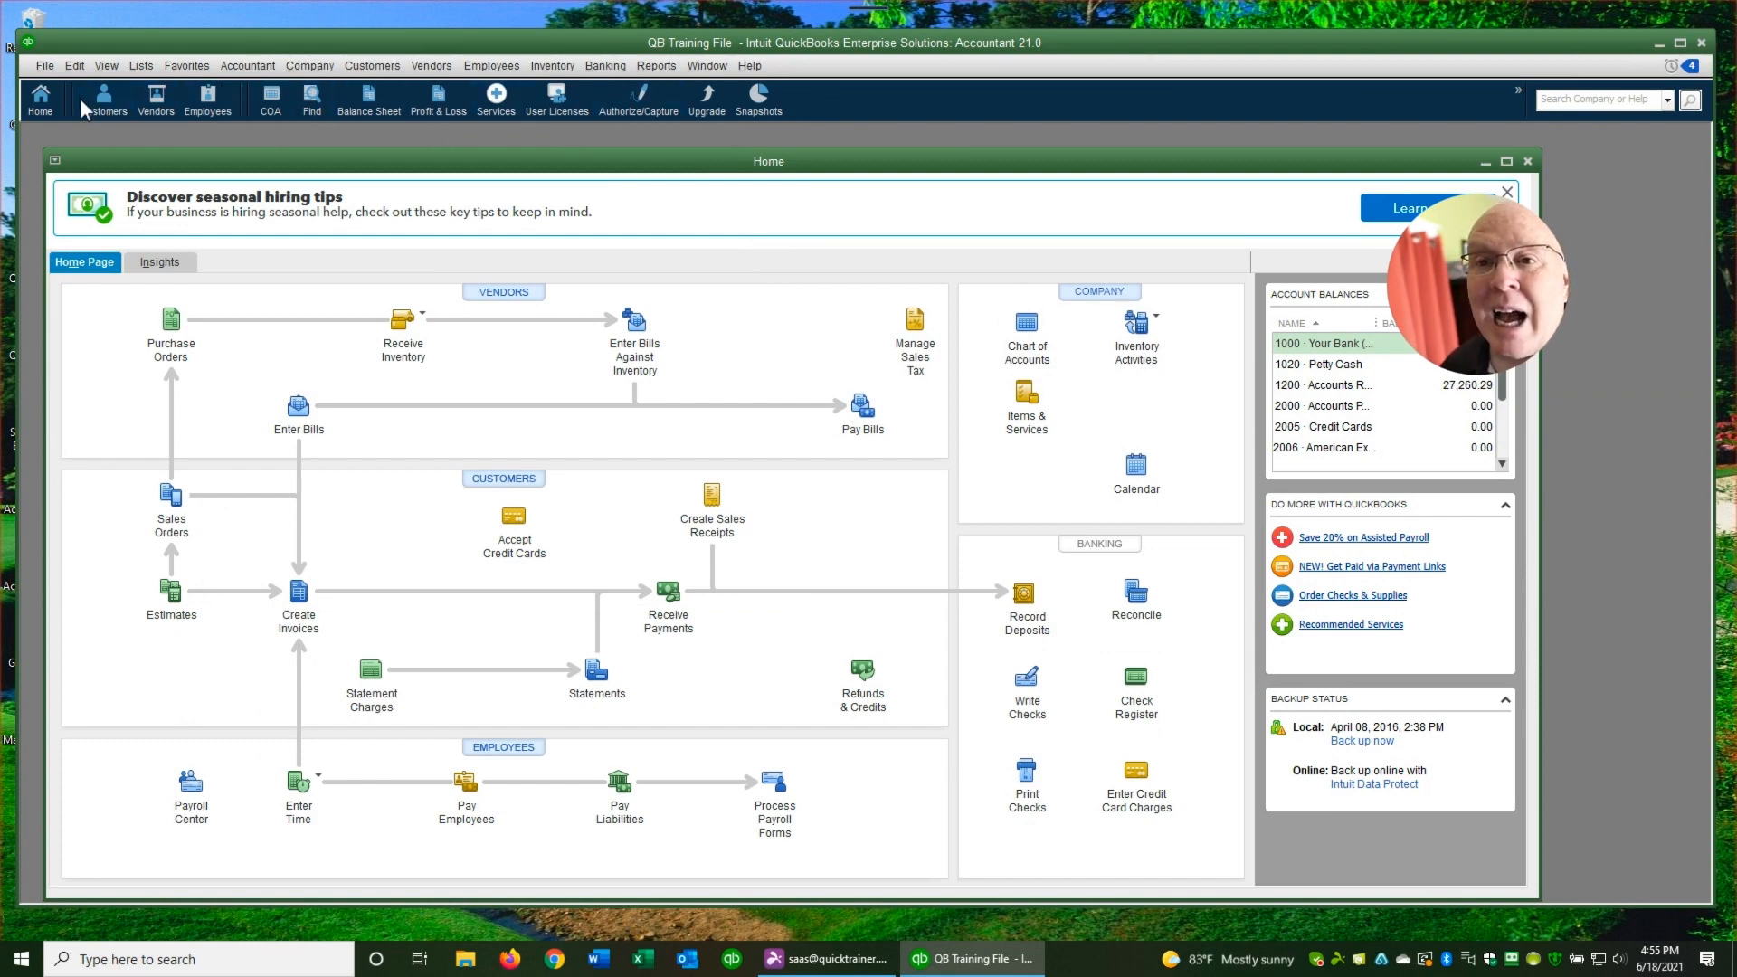
Turn colored icons and light background for the Top Icon Bar back on in the Desktop View preferences, moving the dialog clear of the bar
left_click(74, 65)
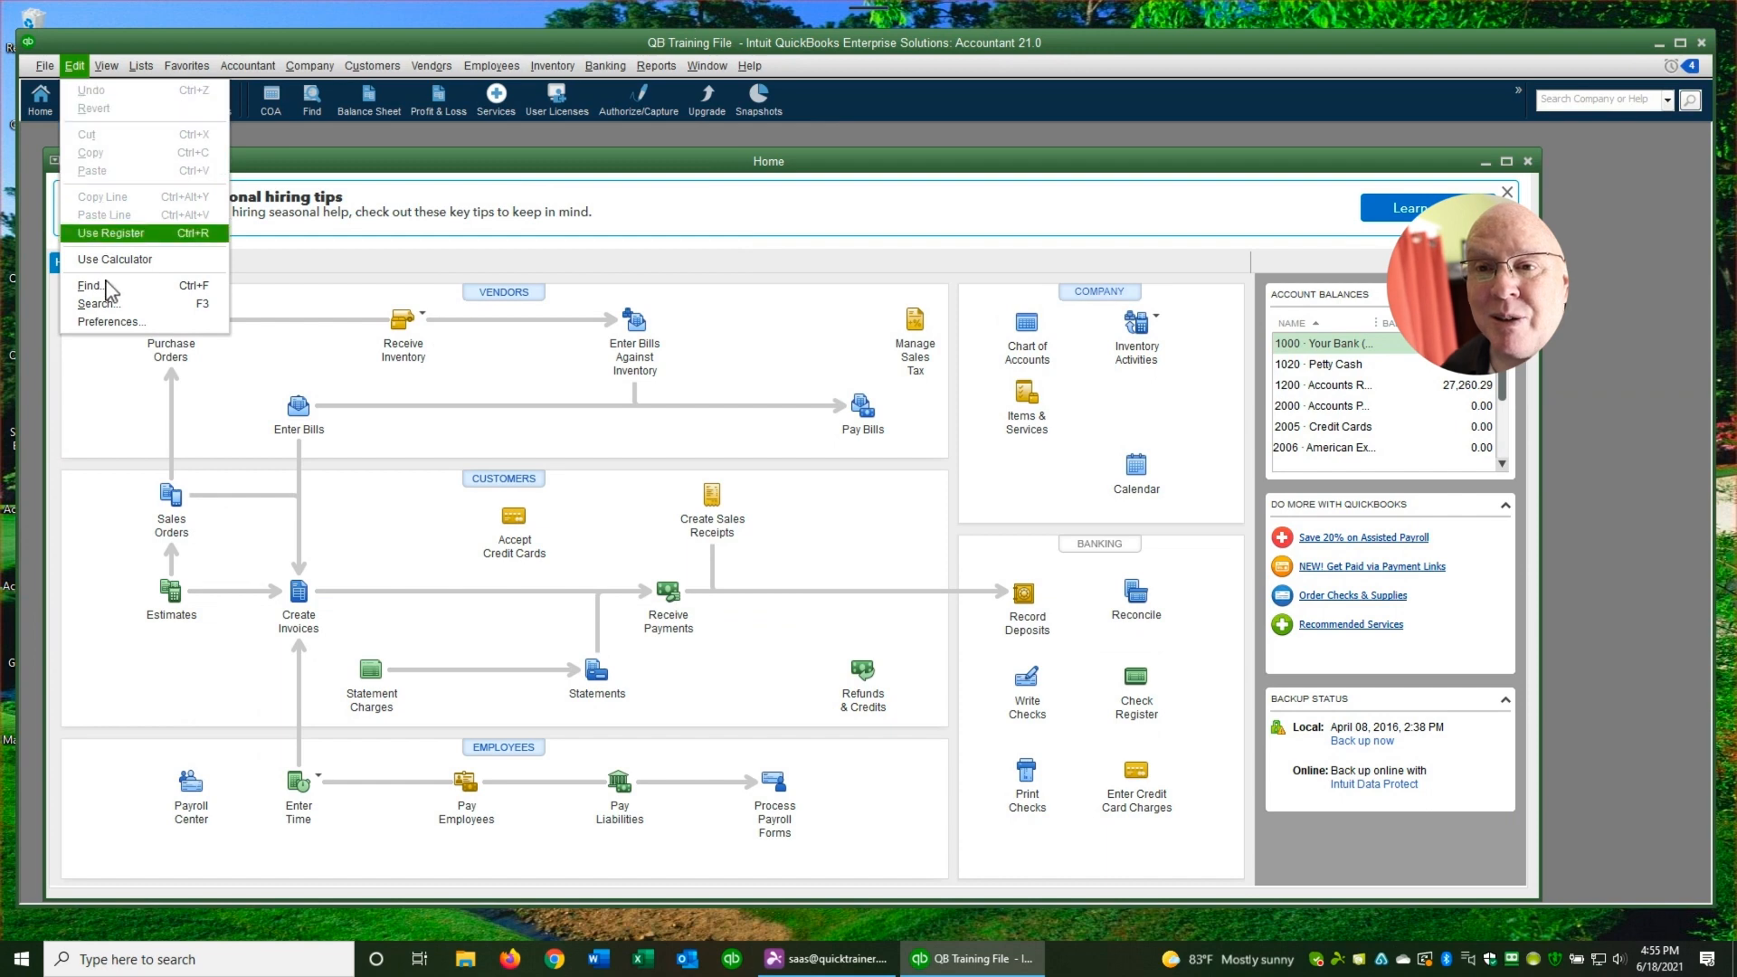
left_click(107, 322)
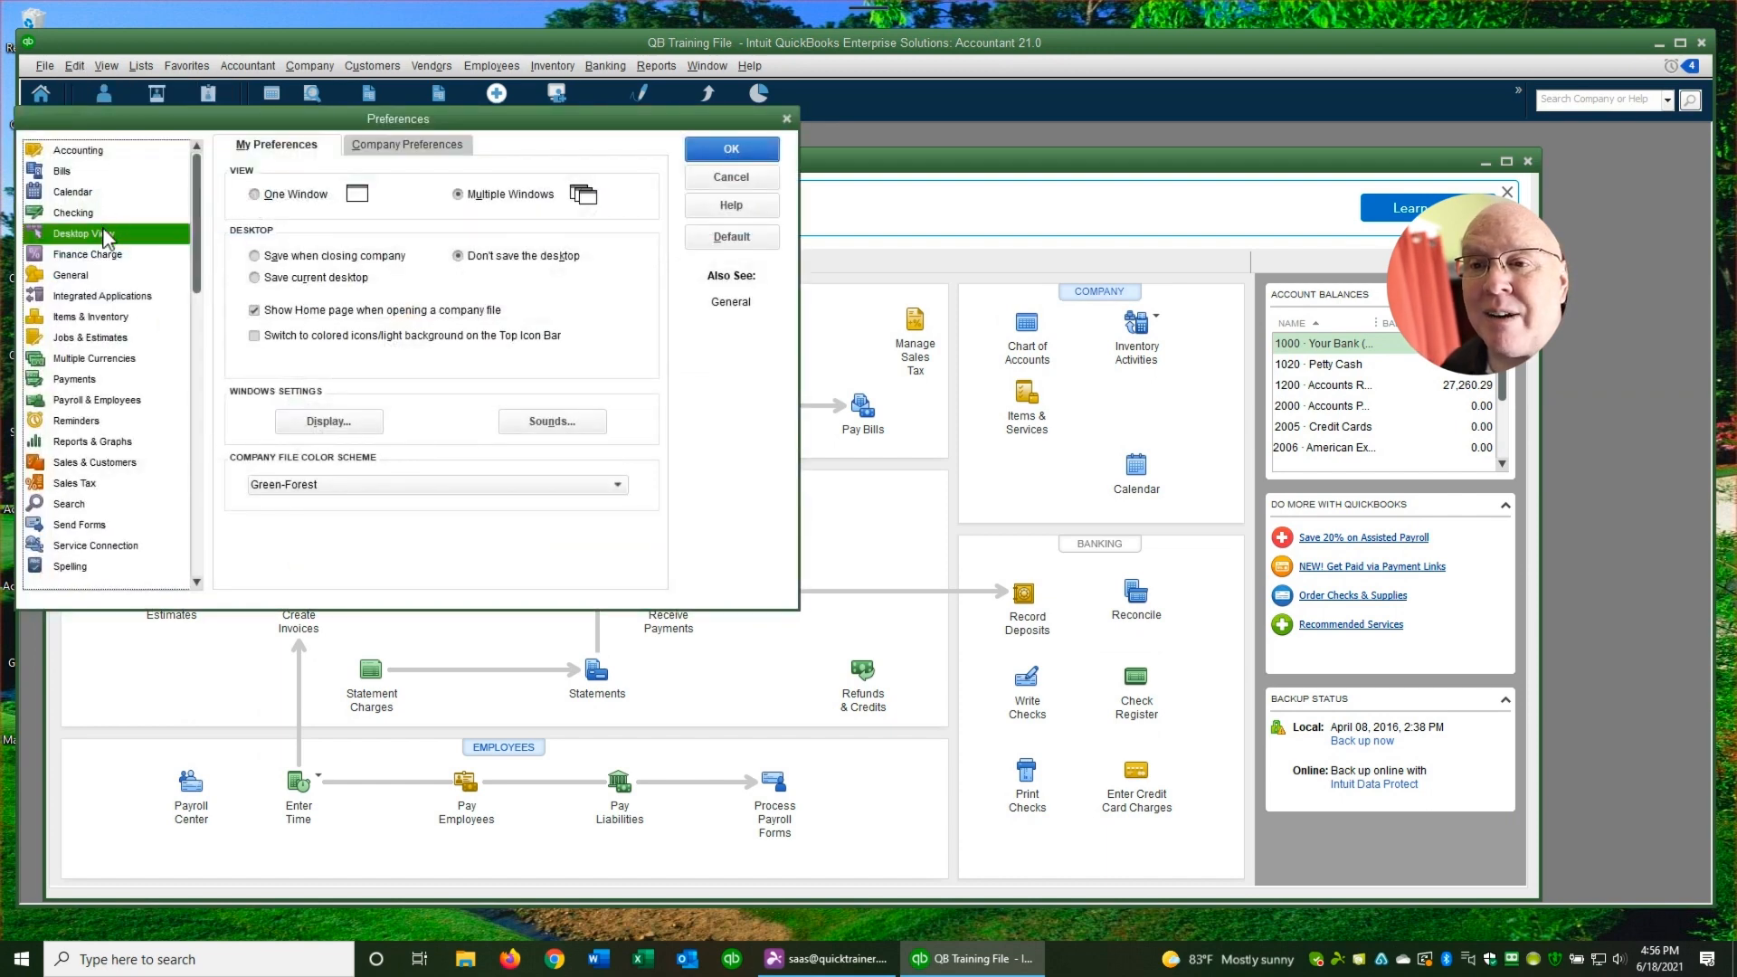
left_click(257, 338)
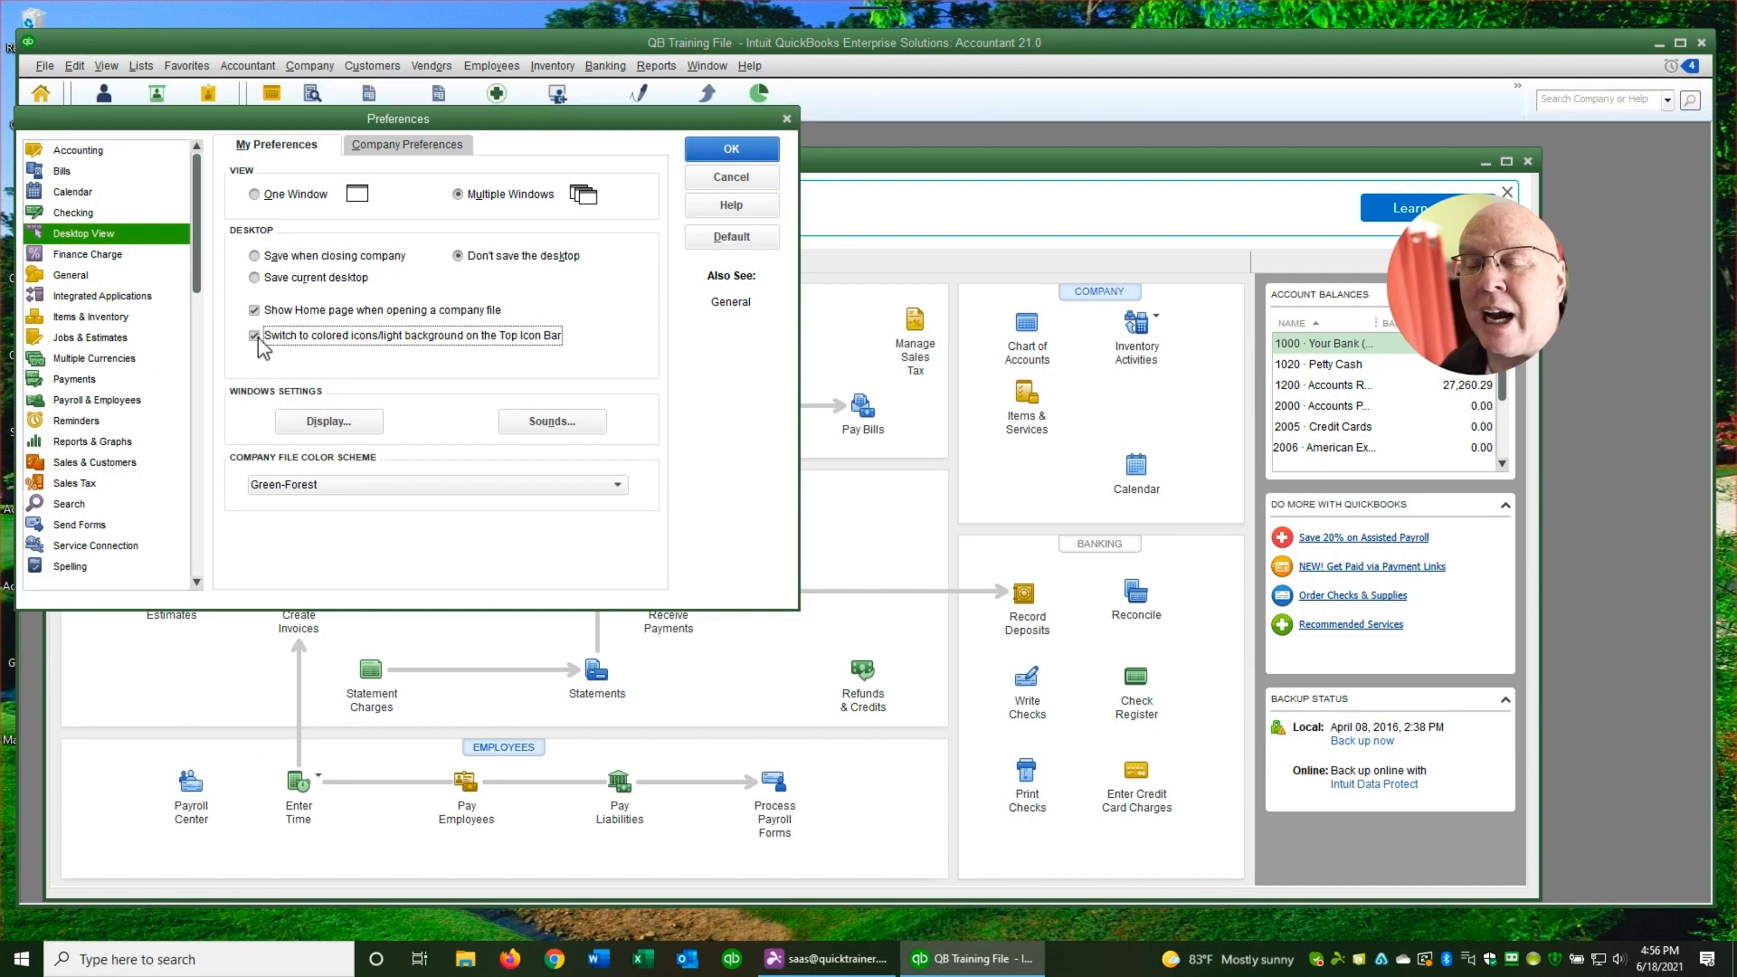
left_click_drag(310, 125, 340, 191)
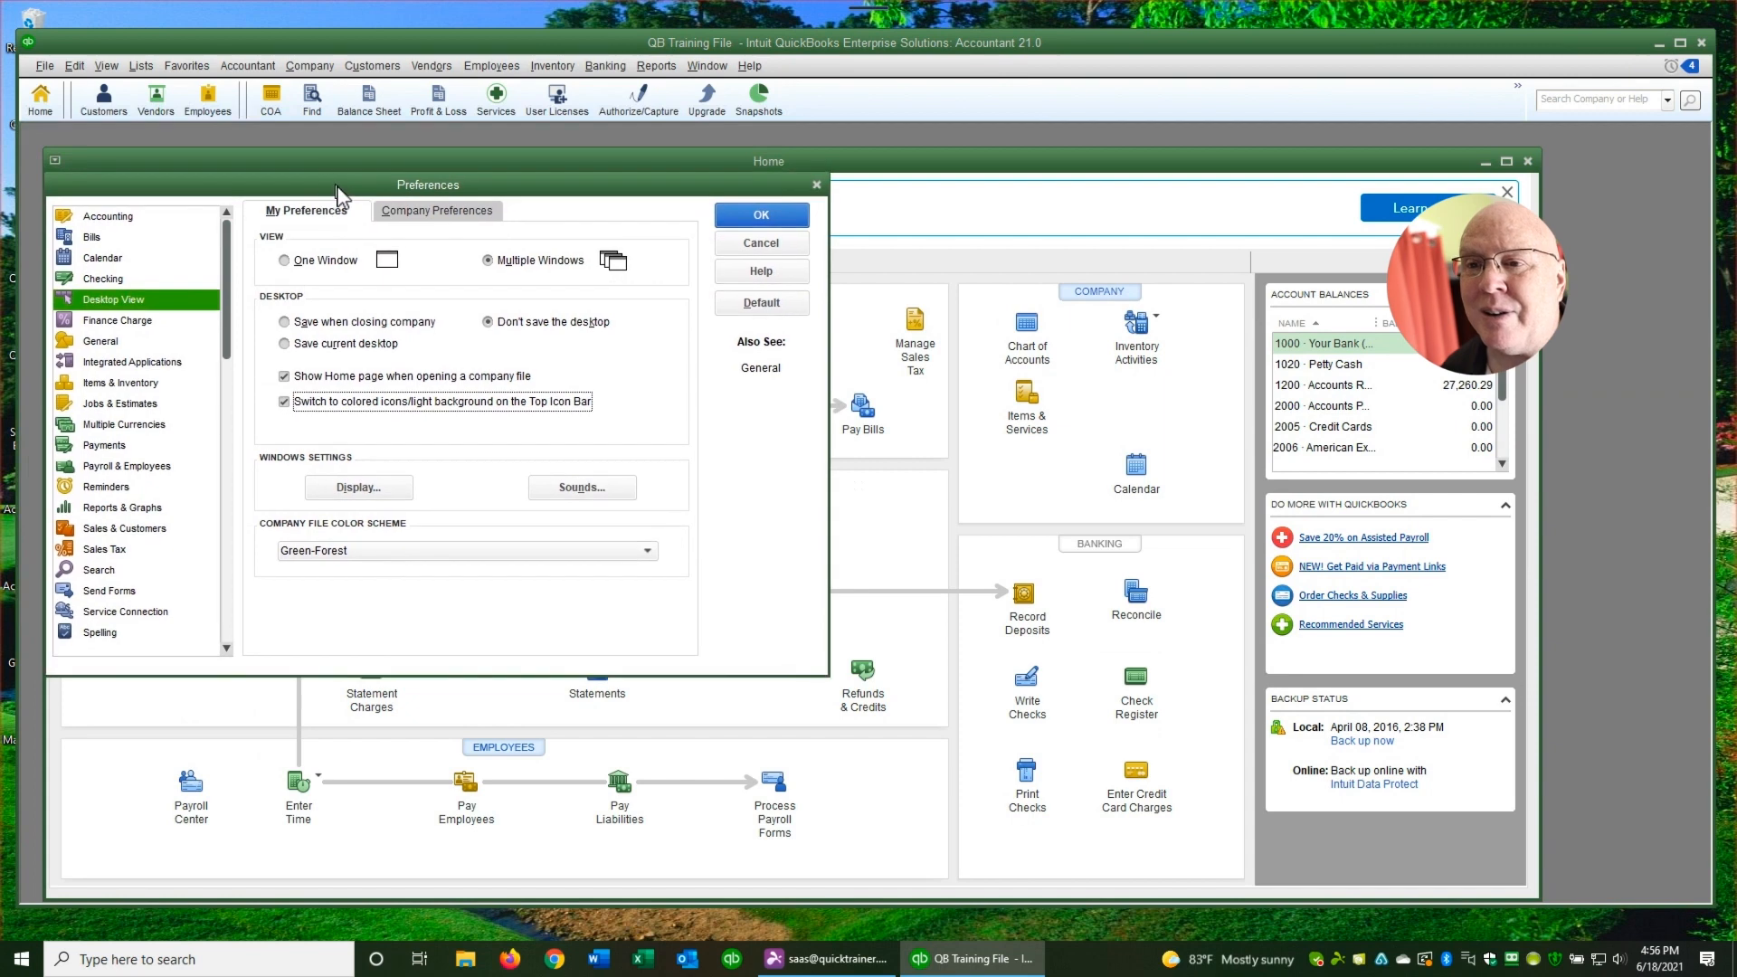
Set the company file color scheme to Default
left_click(342, 552)
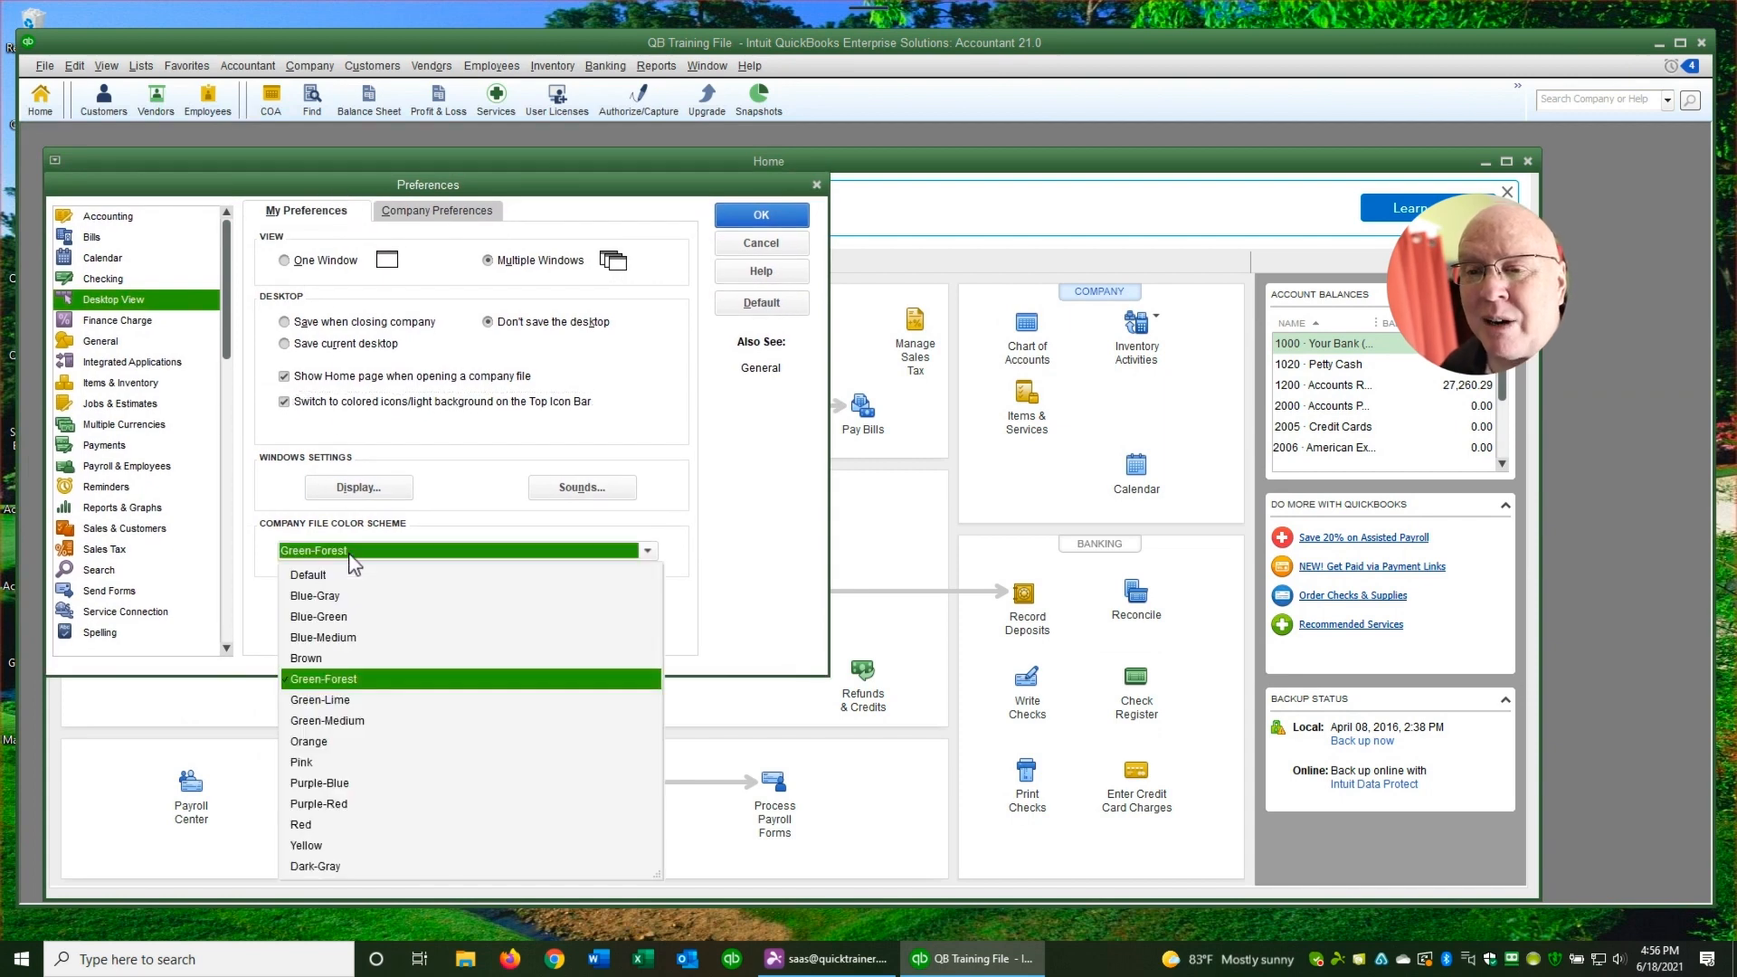
left_click(318, 574)
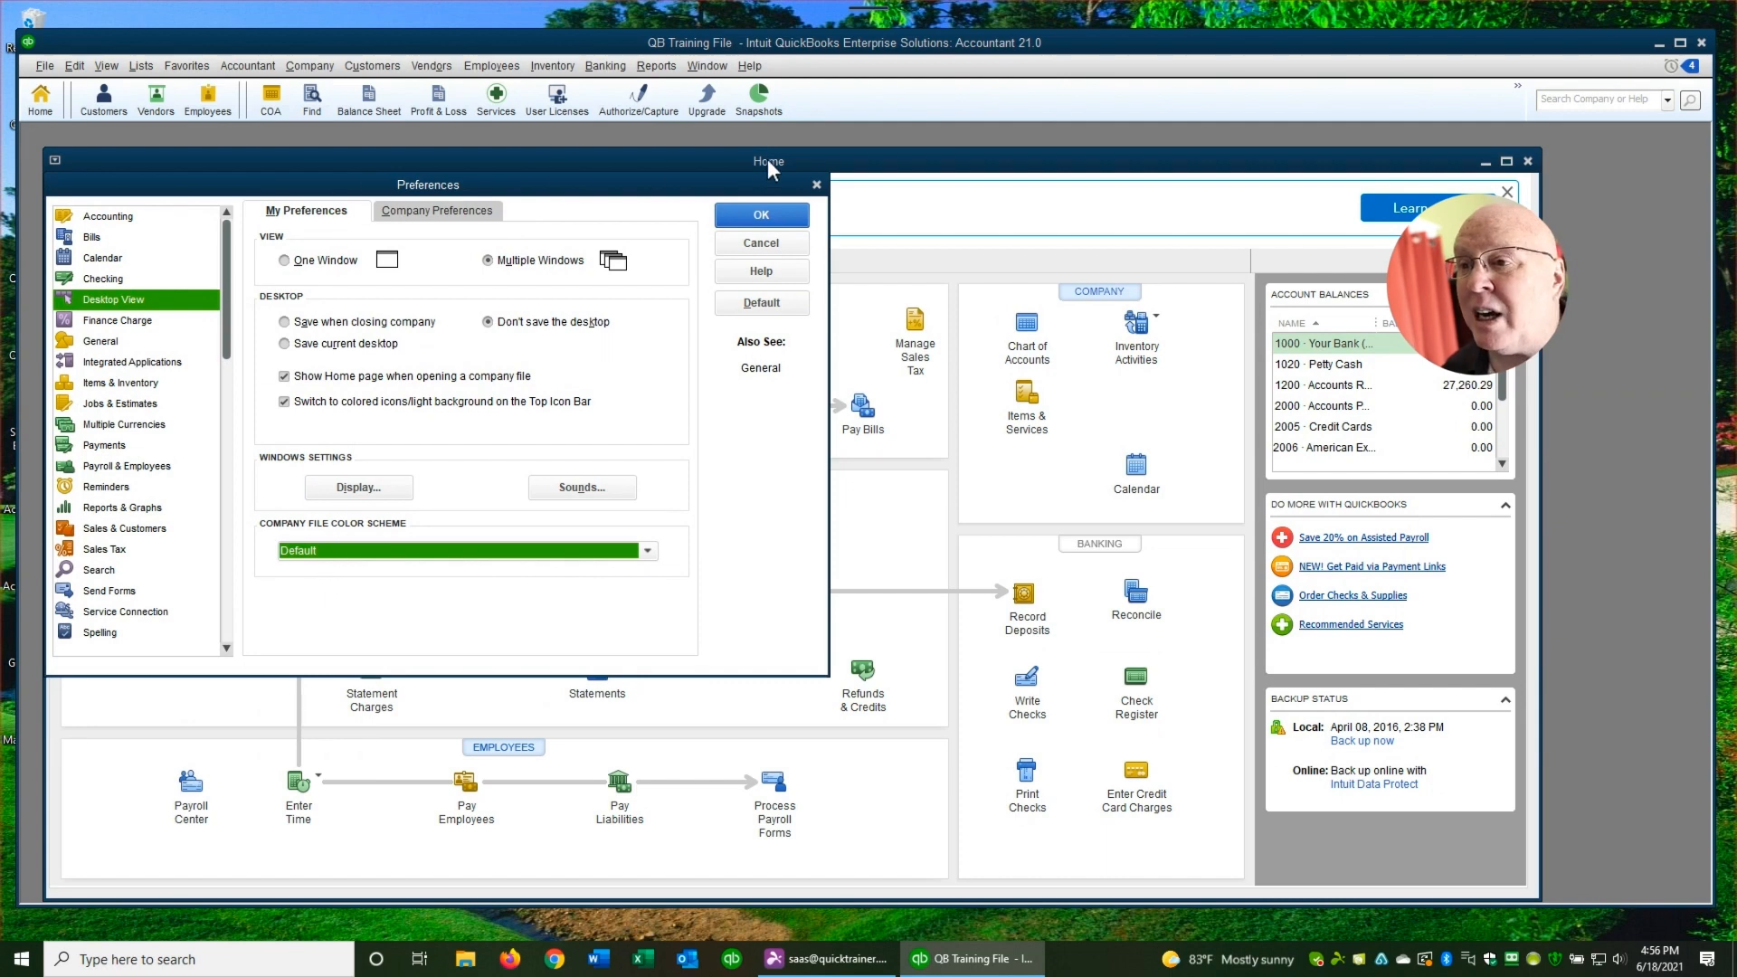
Set the company file color scheme back to Green-Forest and save the preferences
left_click(346, 549)
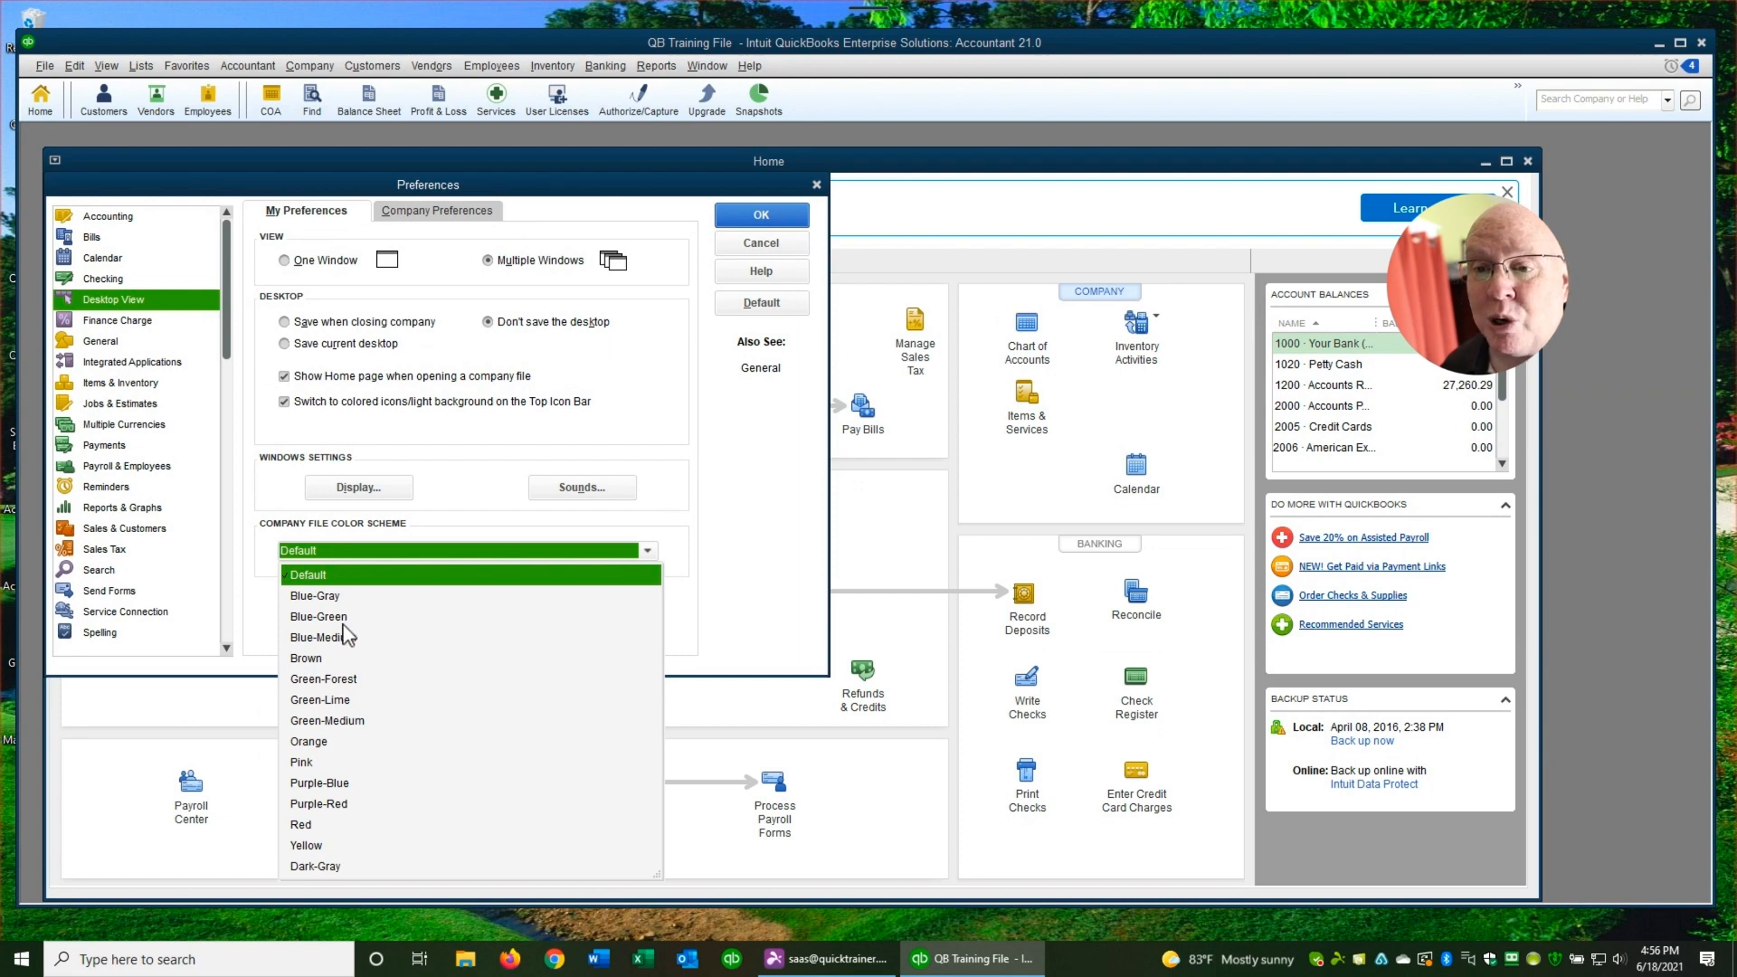
left_click(335, 679)
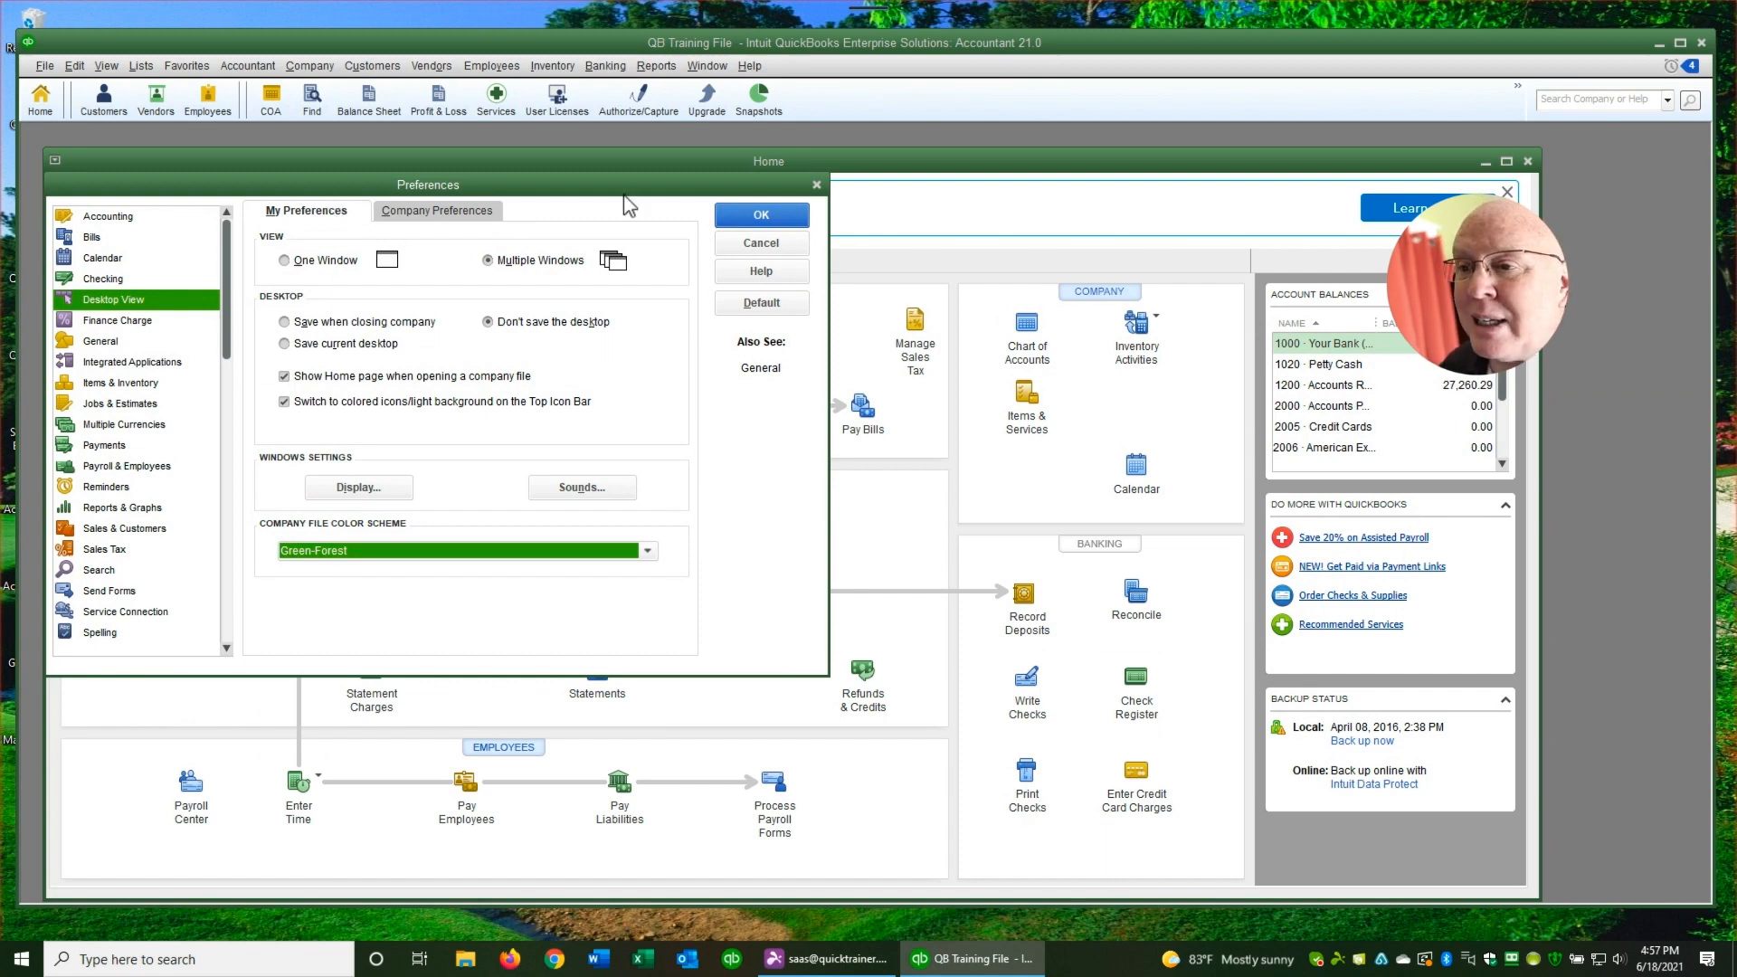
left_click(742, 221)
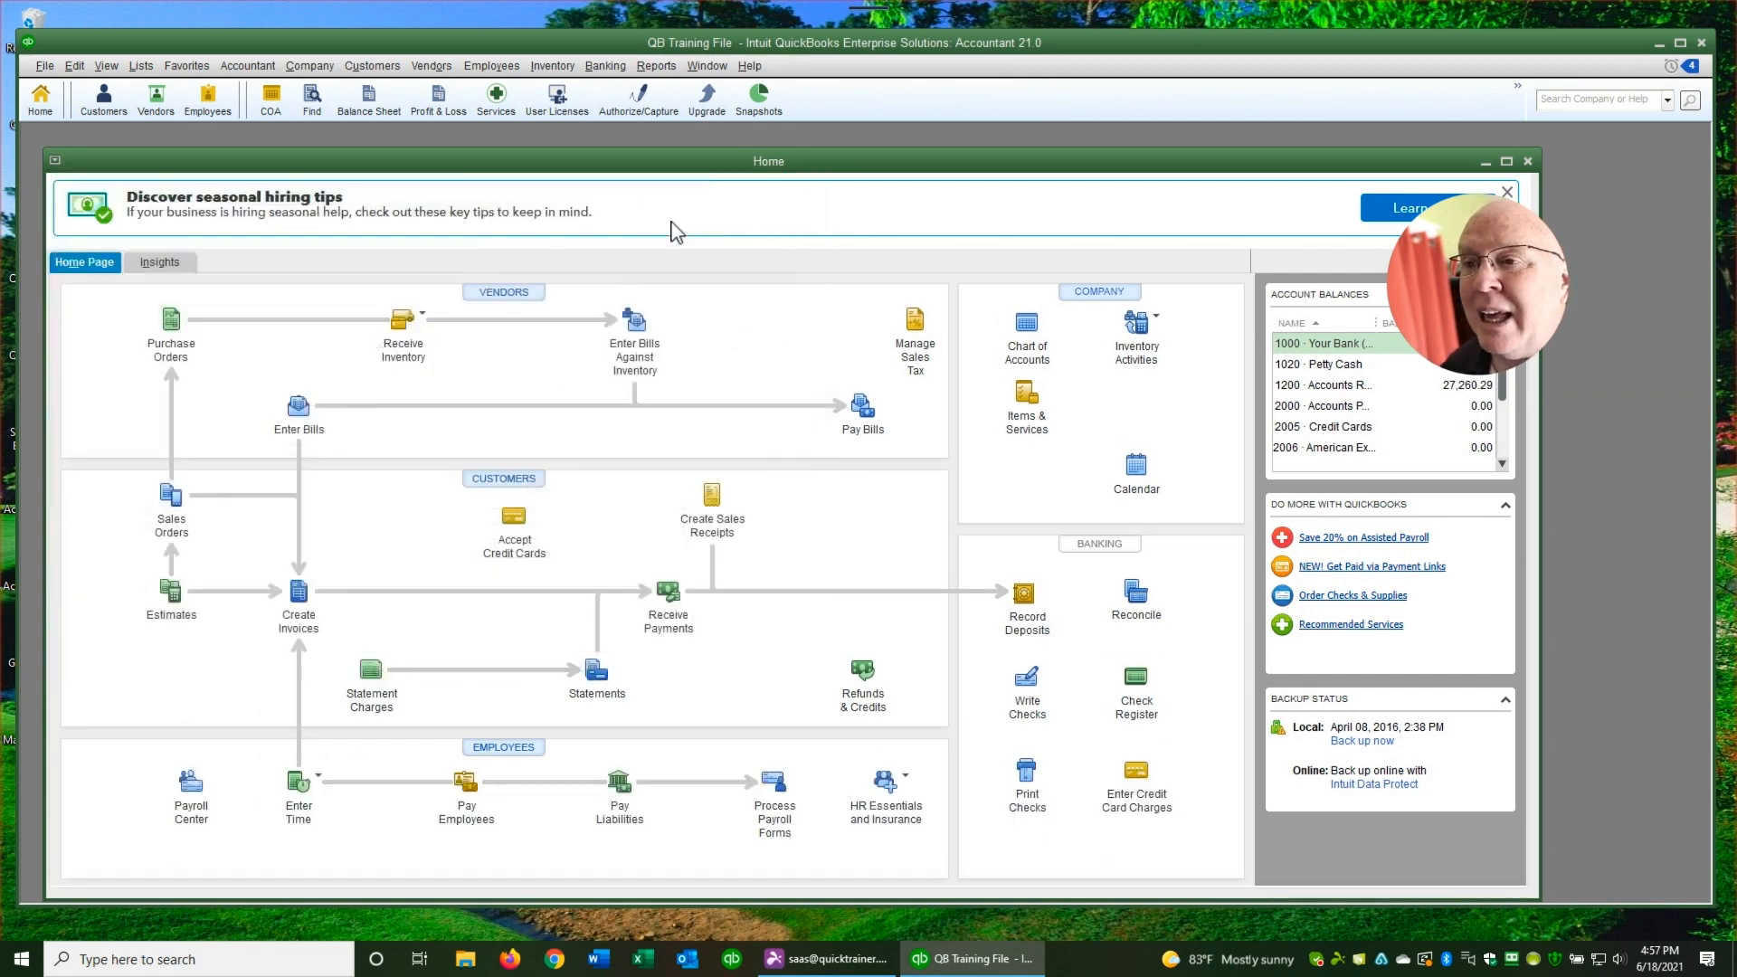
Open the icon bar customization and turn off the search box in the icon bar
left_click(106, 68)
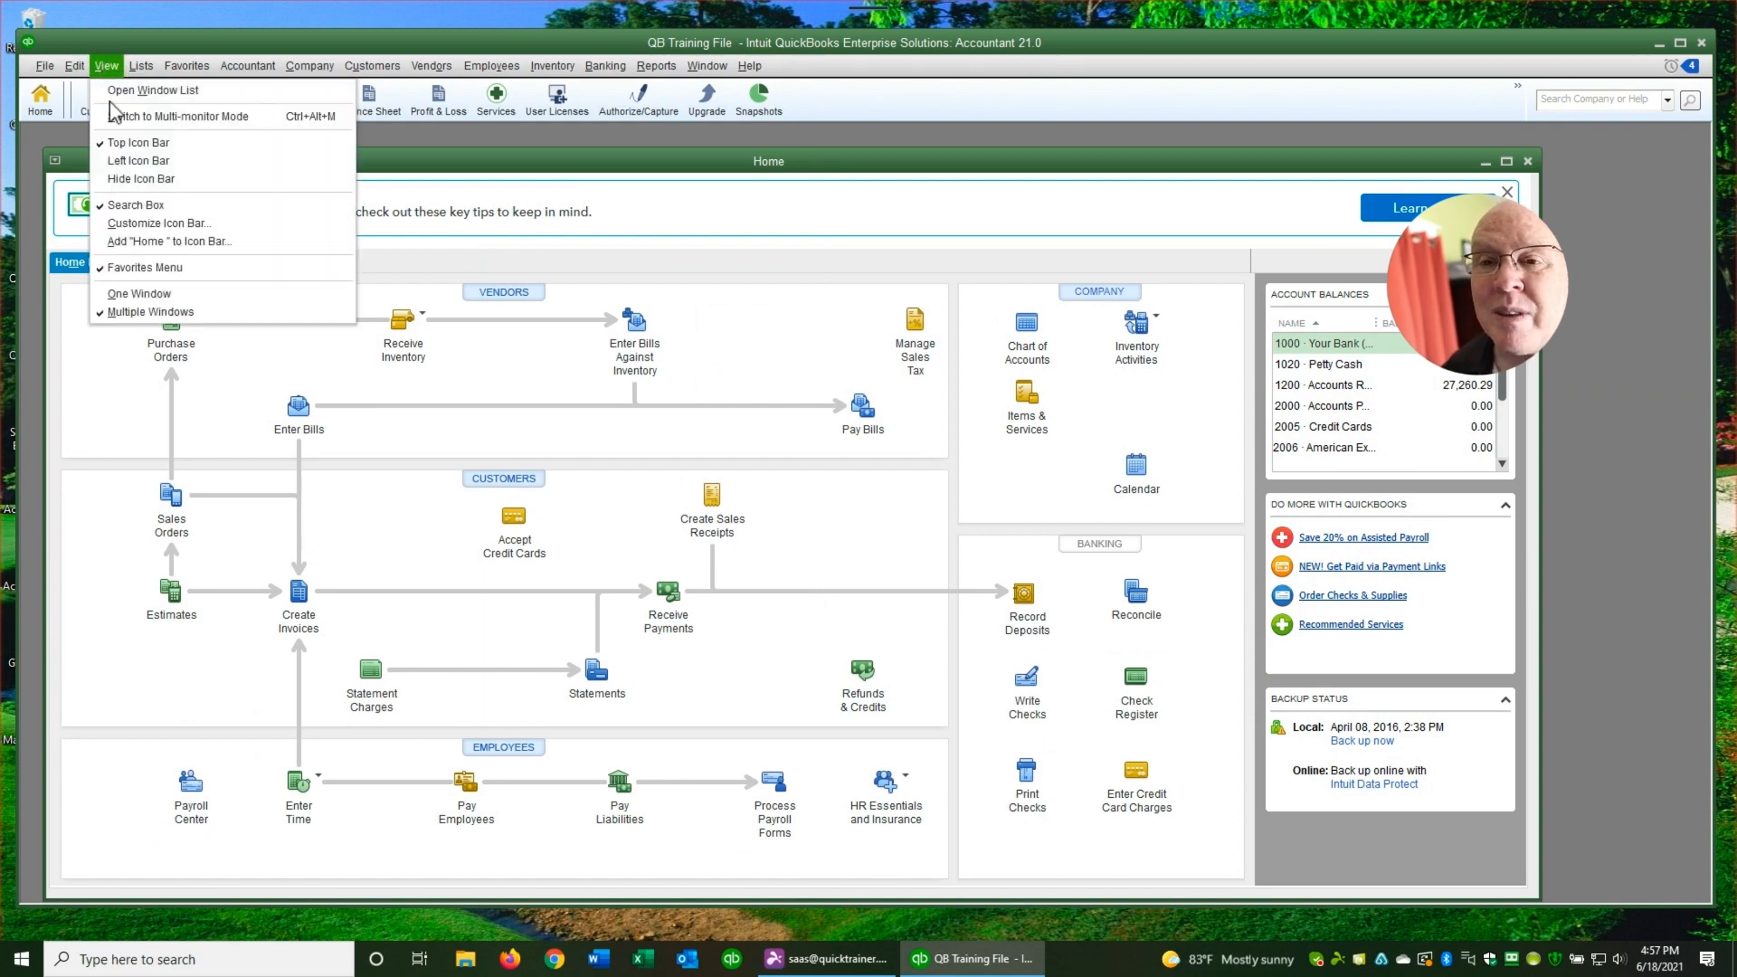
left_click(126, 224)
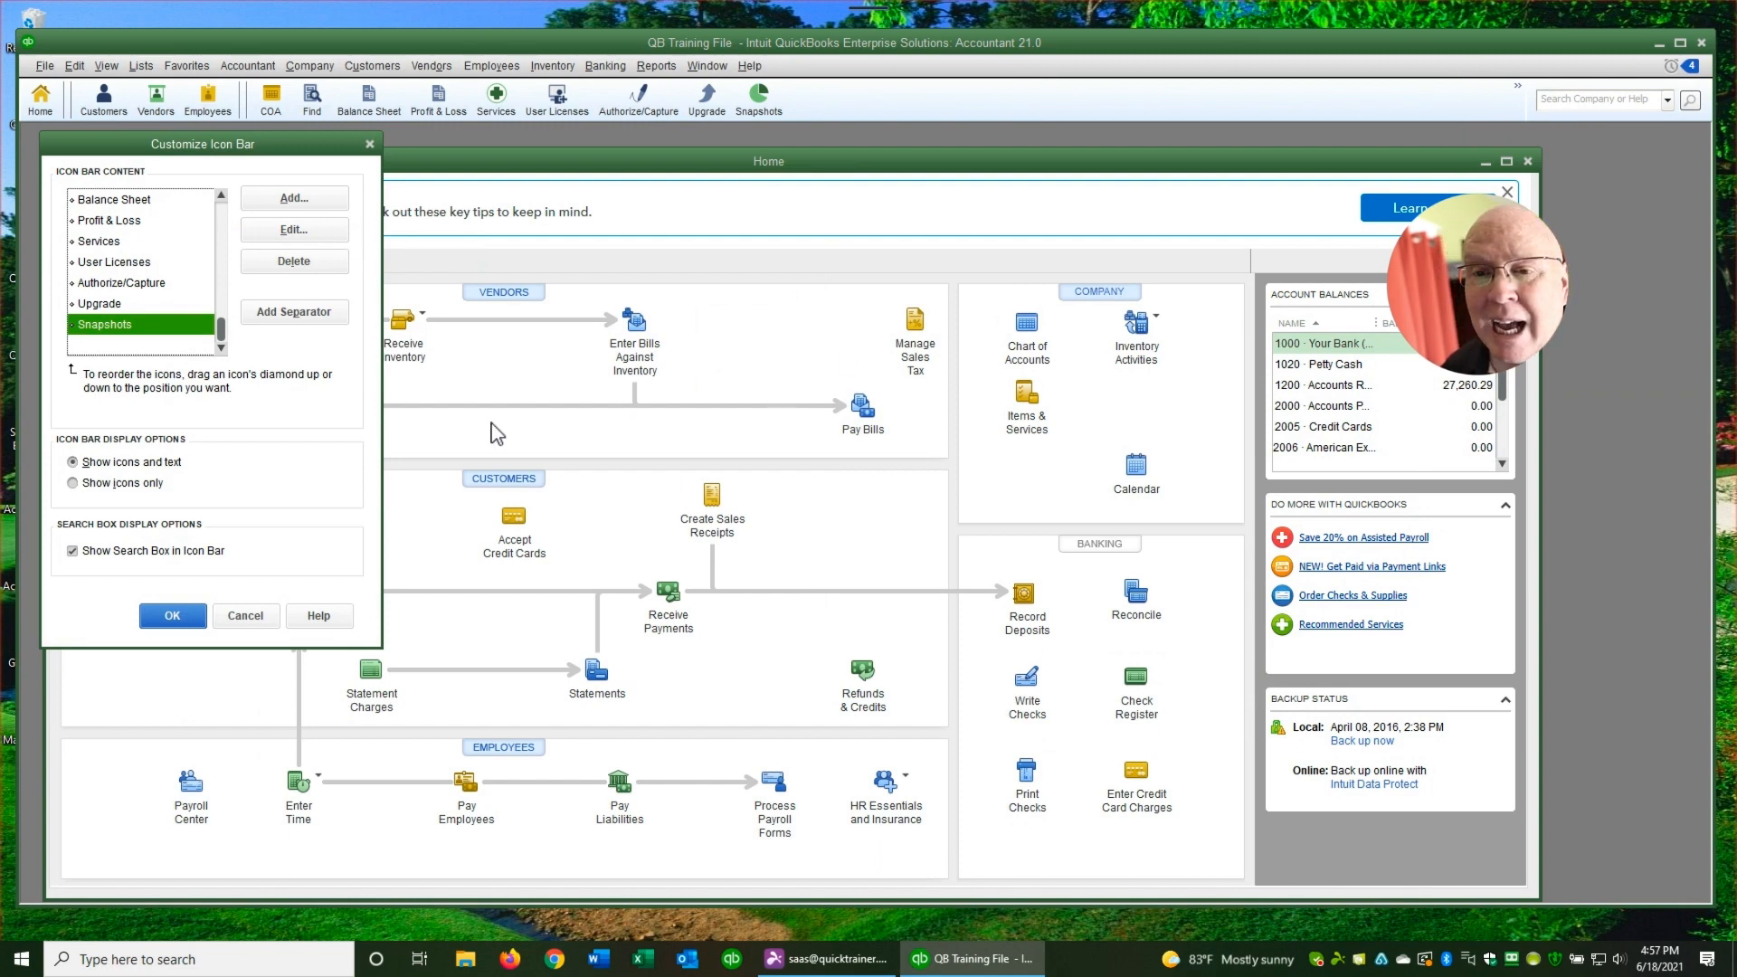
left_click(73, 551)
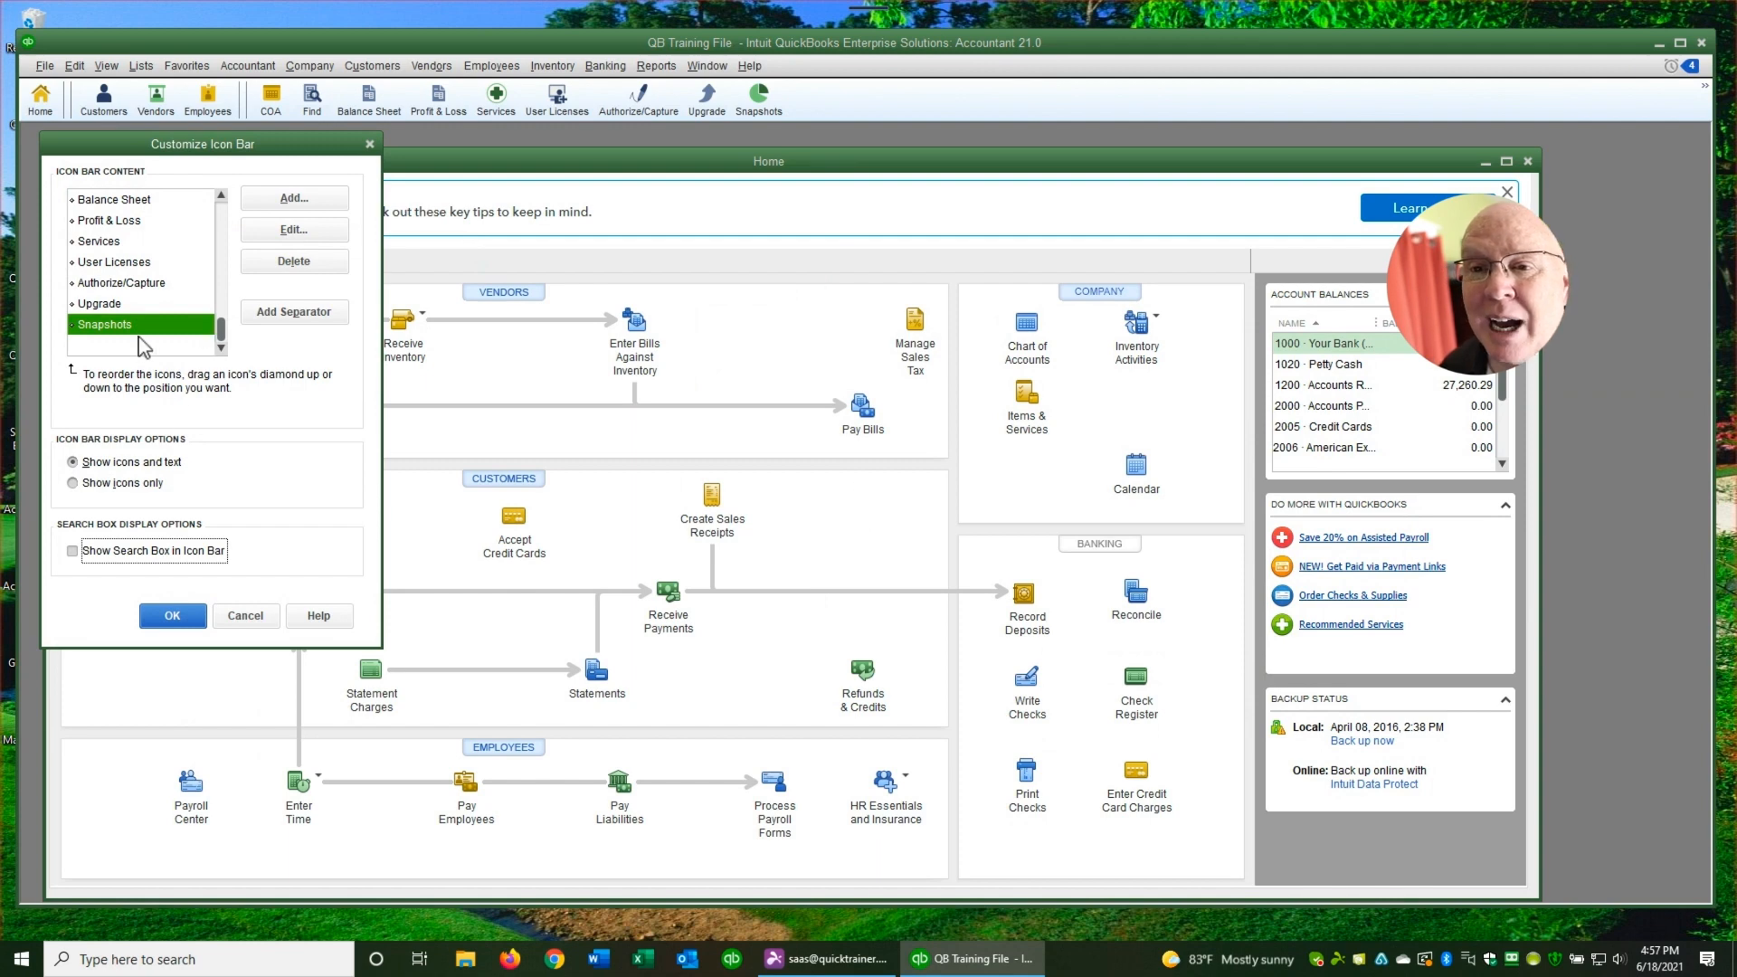
Delete Snapshots, Upgrade, Authorize/Capture, User Licenses, Services, Profit & Loss, Balance Sheet, Find, COA and the last separator from the icon bar
left_click(286, 263)
left_click(285, 262)
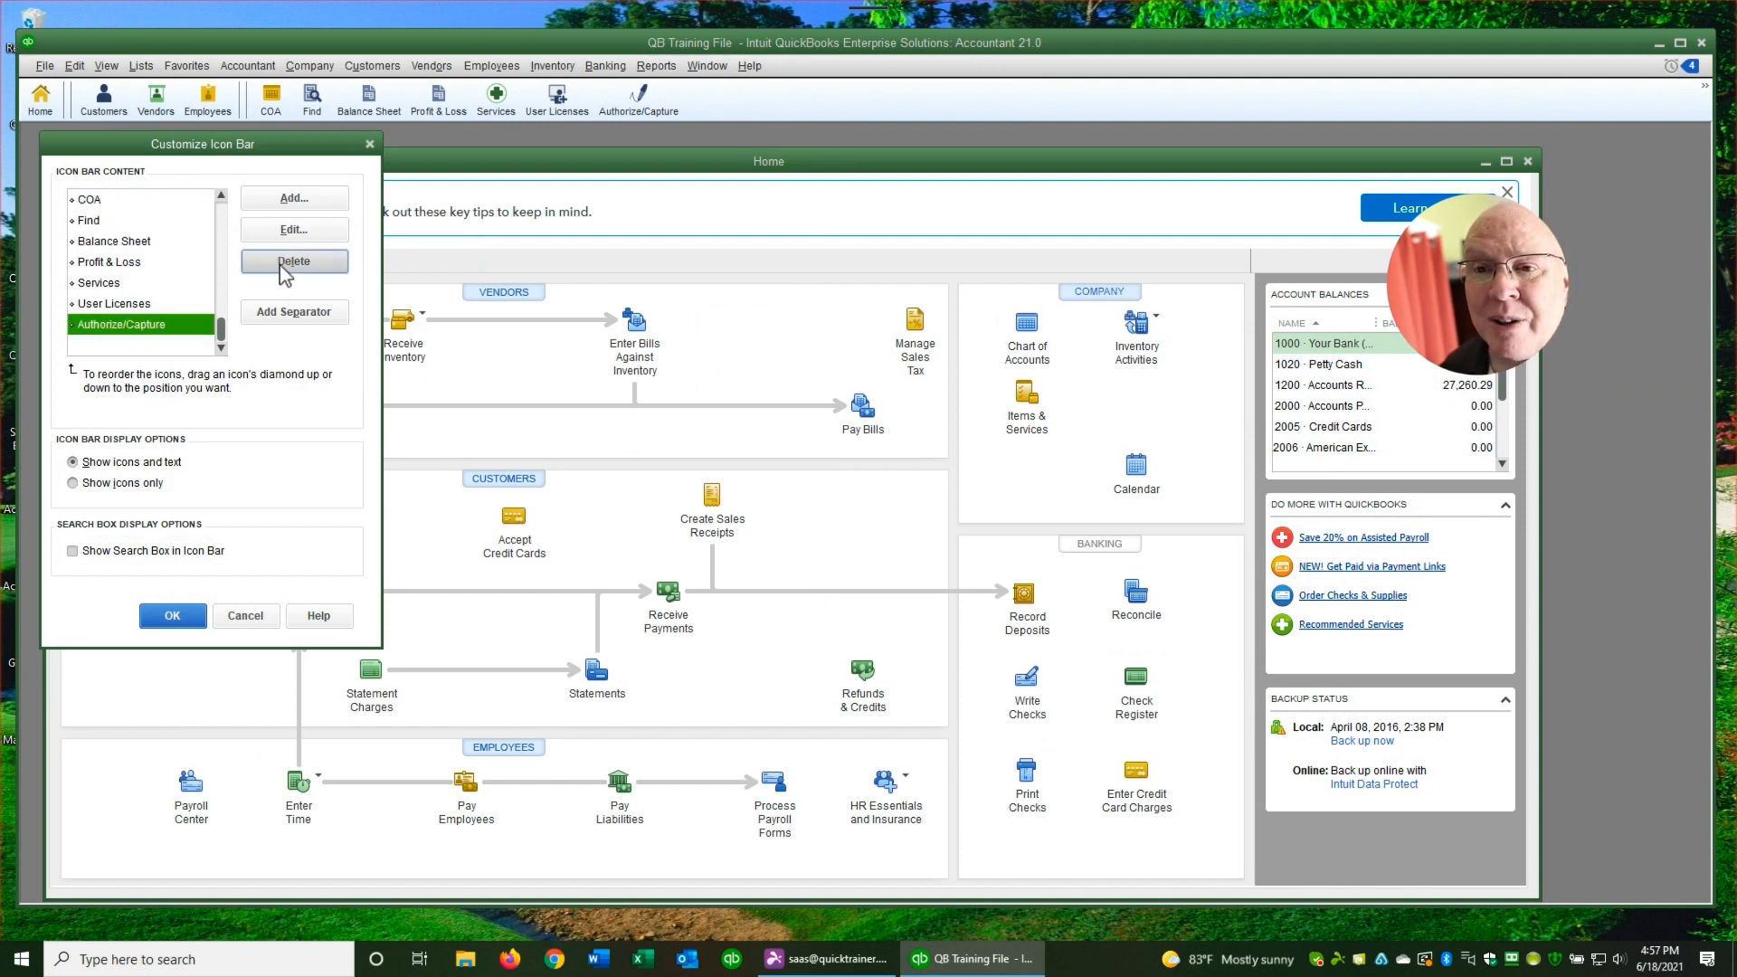
left_click(283, 262)
left_click(283, 262)
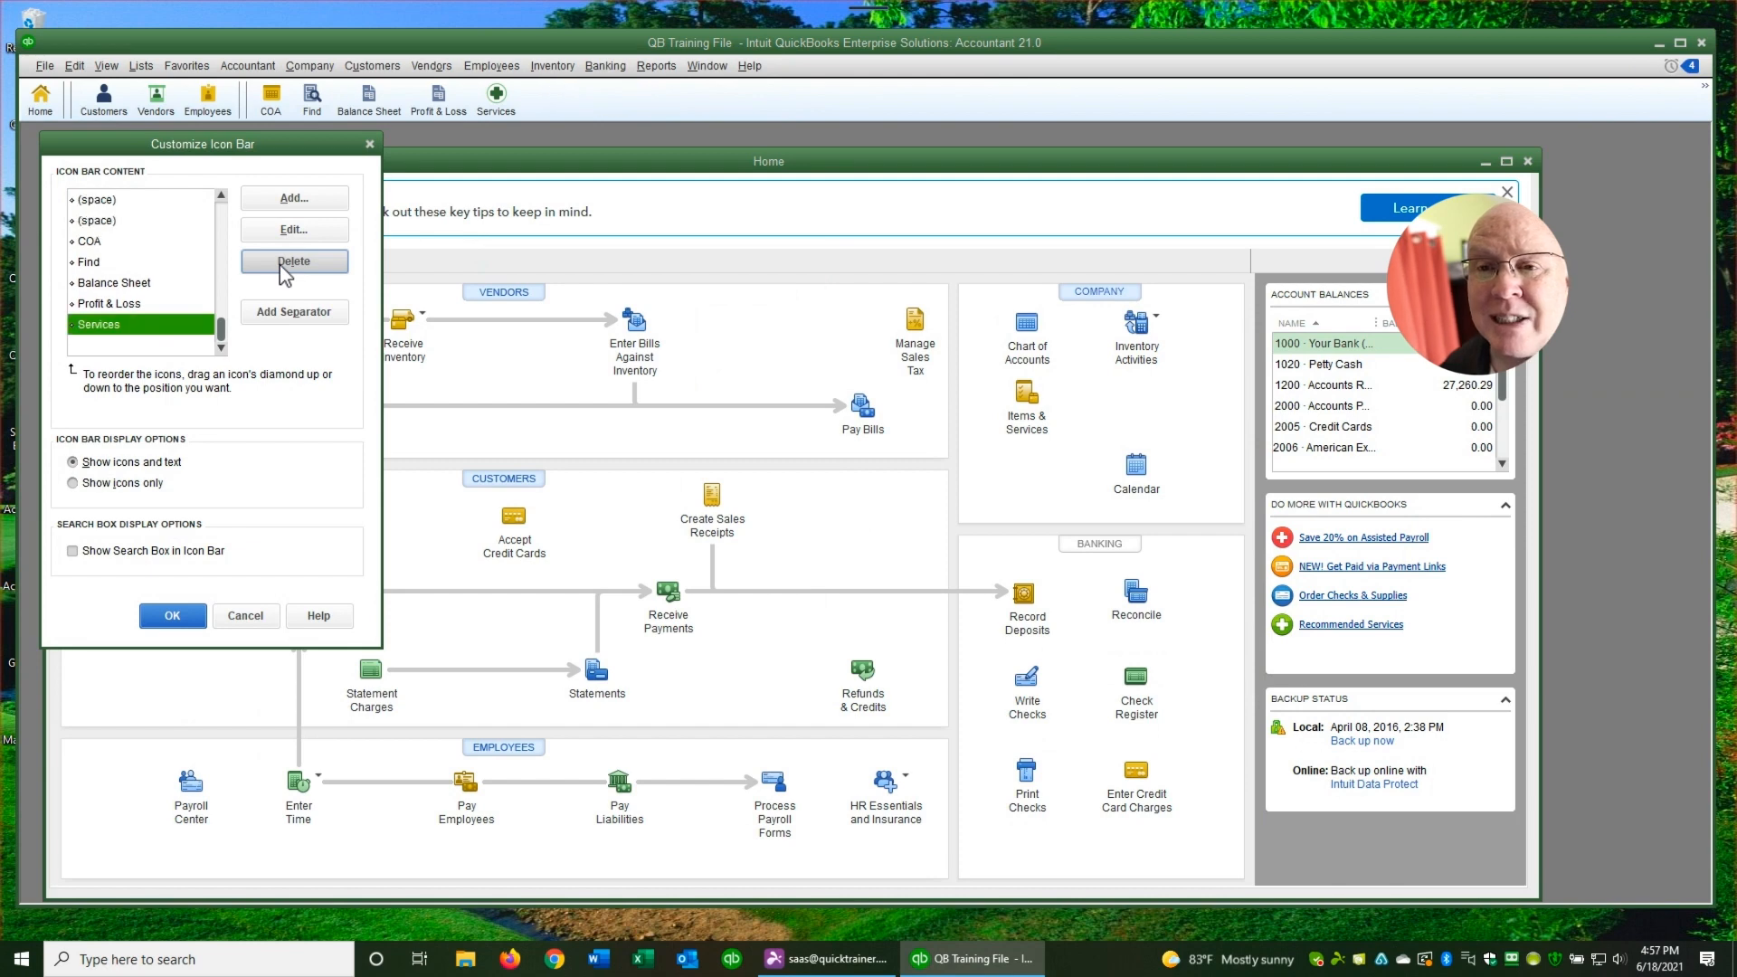
left_click(280, 264)
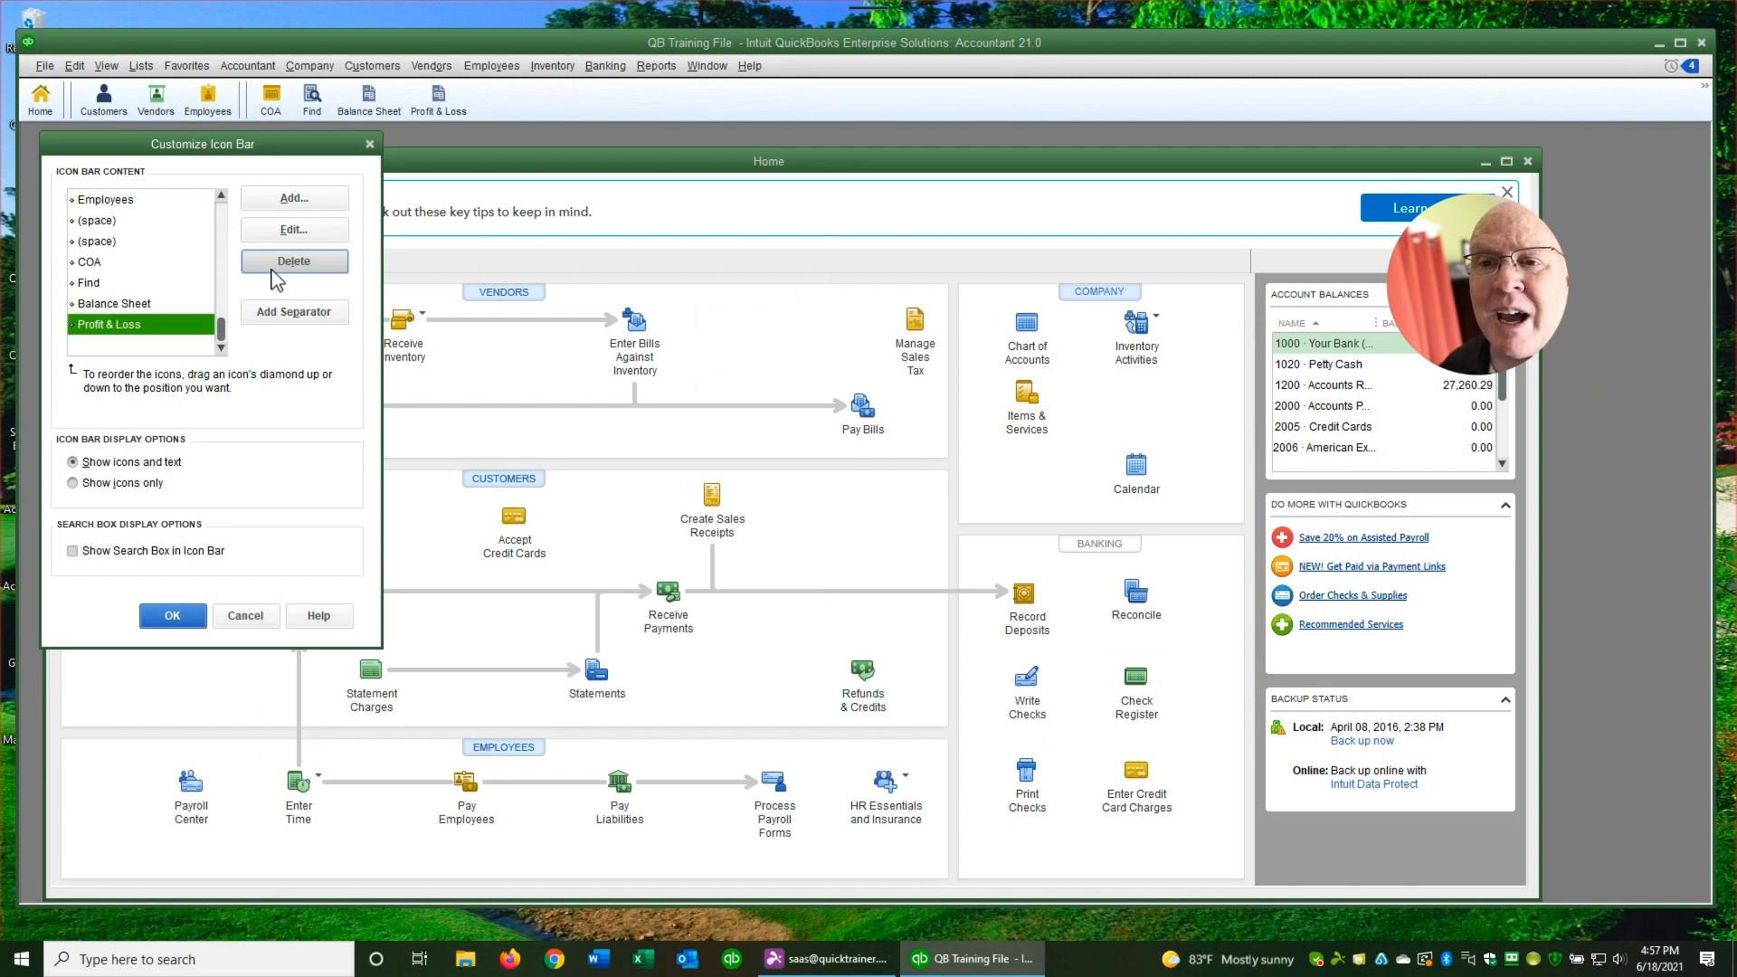
left_click(271, 269)
left_click(271, 268)
left_click(272, 268)
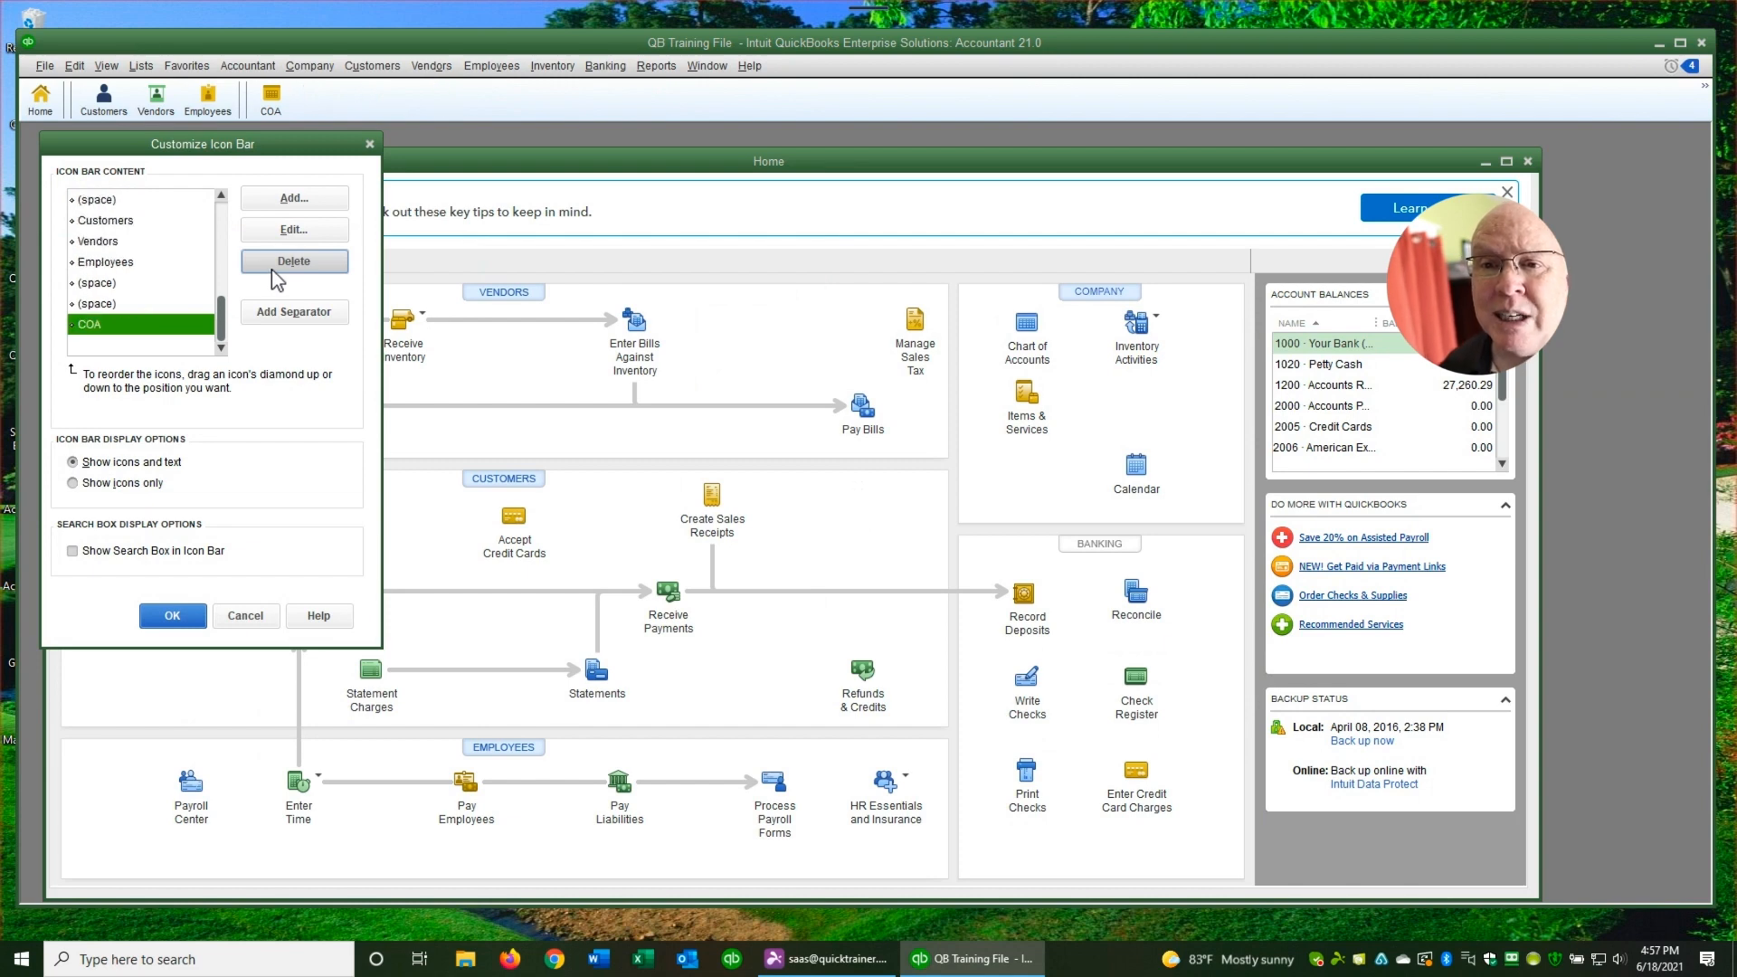
left_click(271, 268)
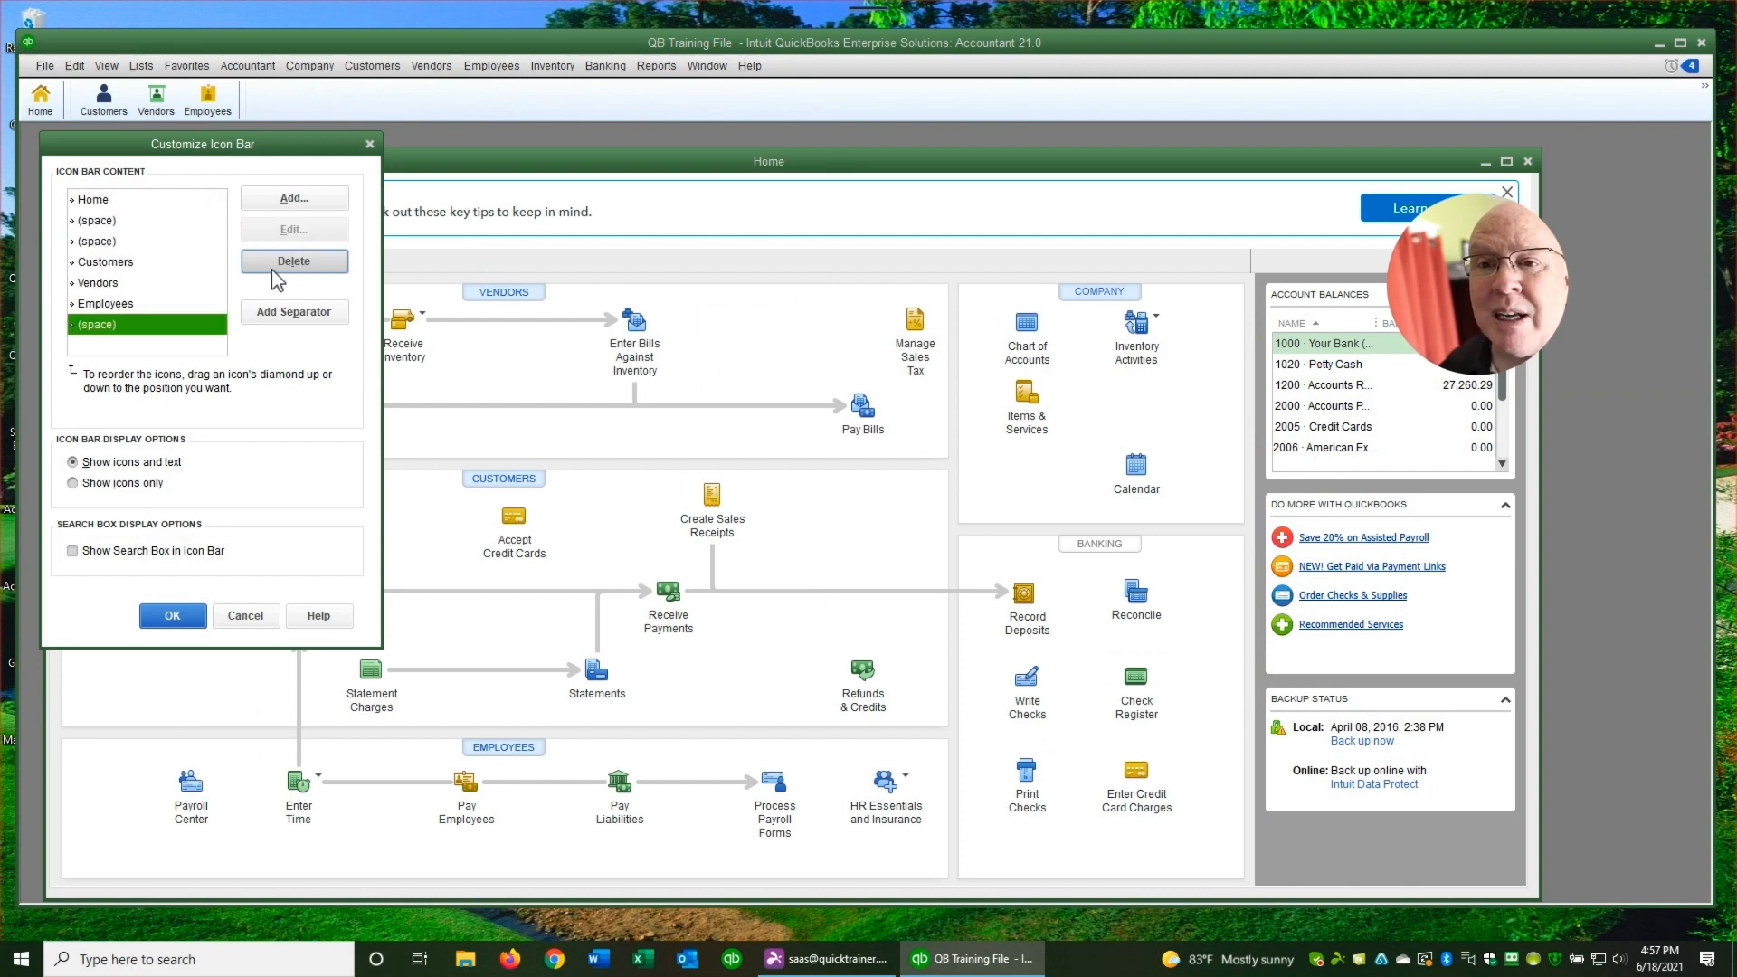
Add another separator after the existing one that follows Employees in the icon bar content
left_click(120, 307)
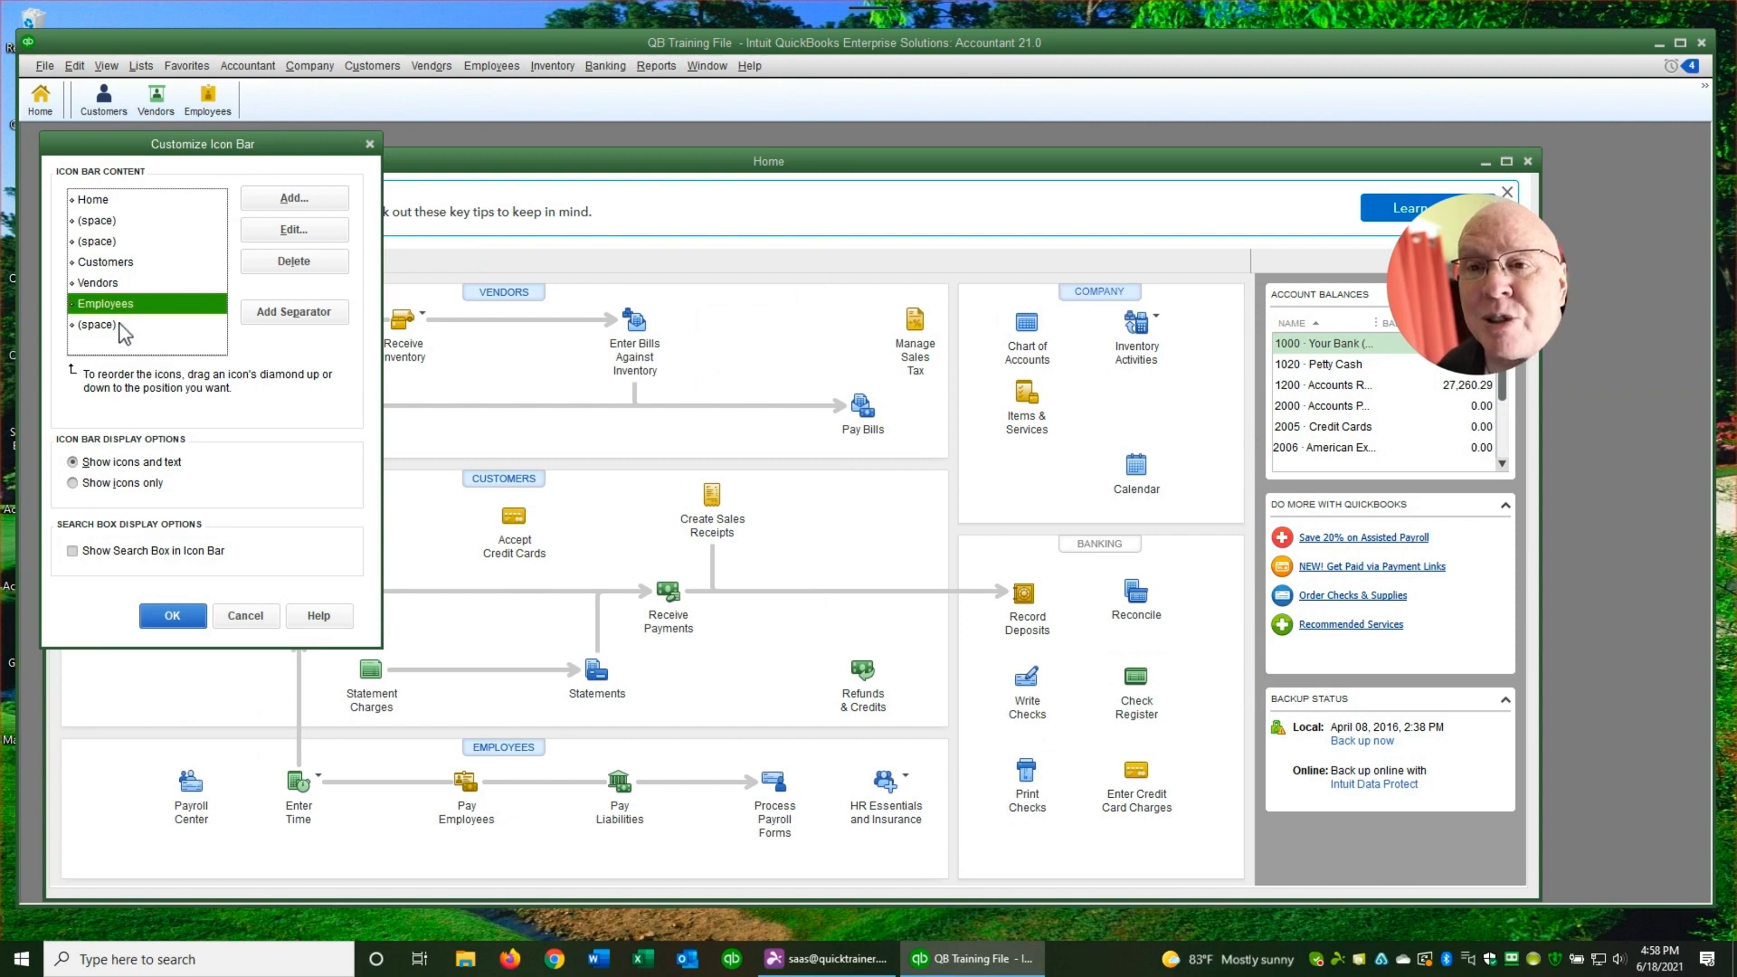
left_click(113, 334)
left_click(267, 313)
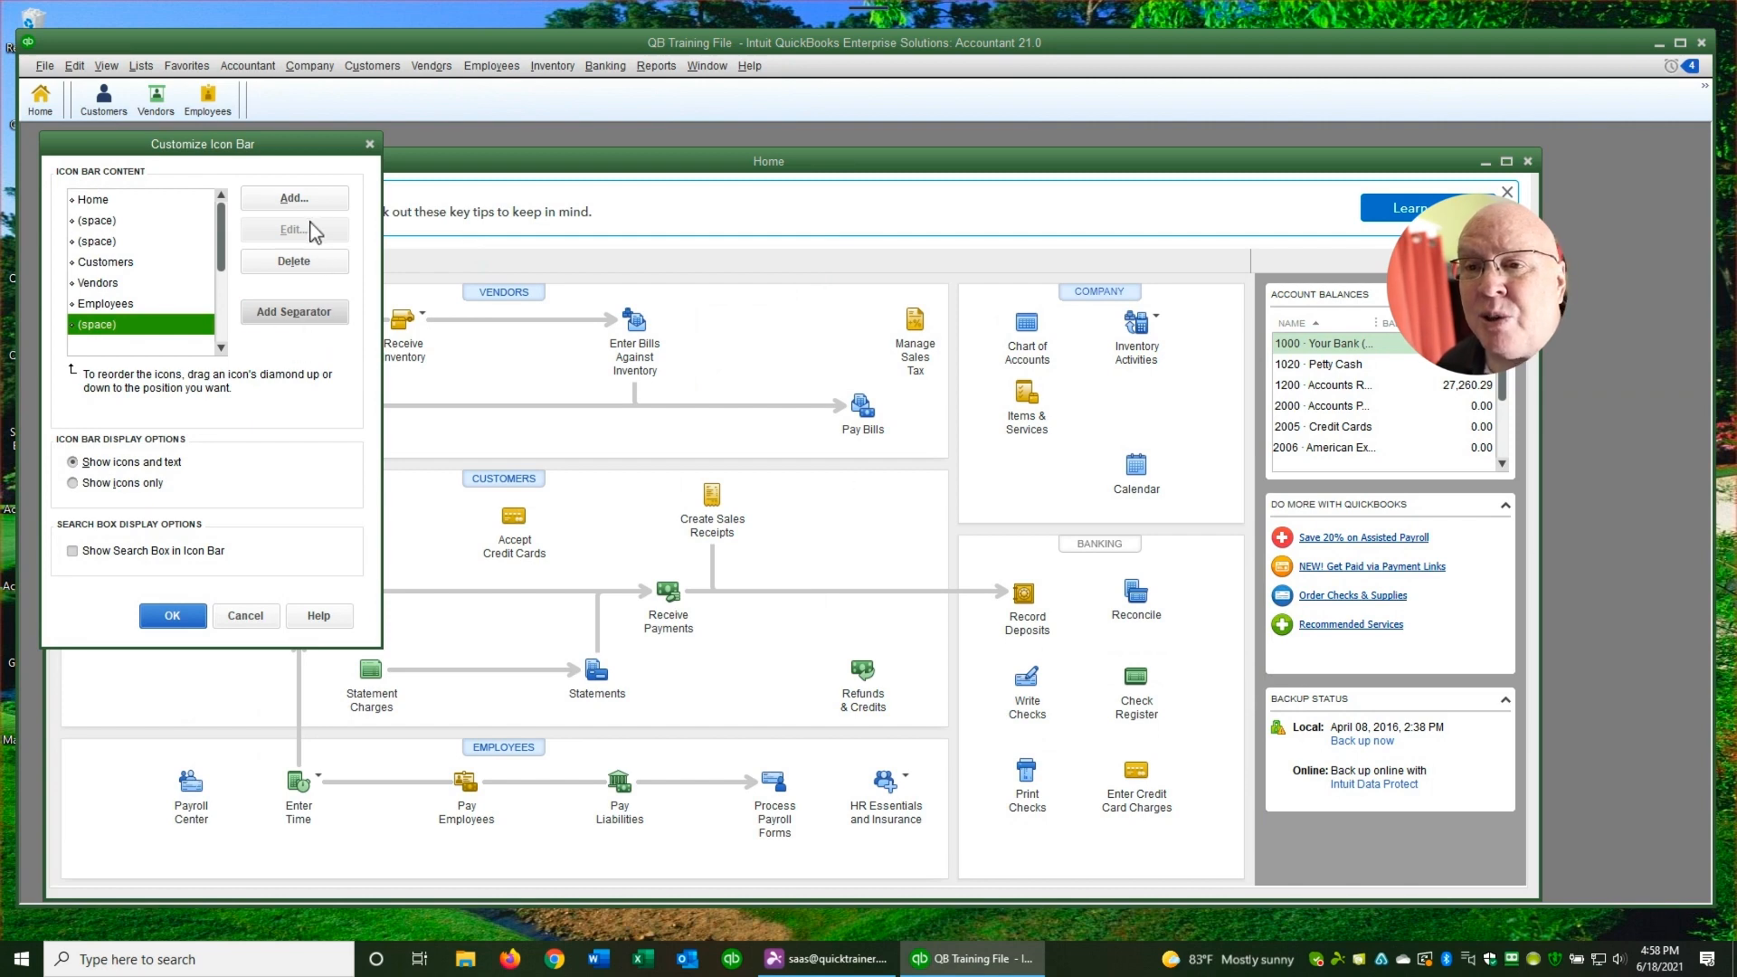
Add Chart of Accounts to the icon bar after the first separator following Employees, with the label COA
left_click(293, 198)
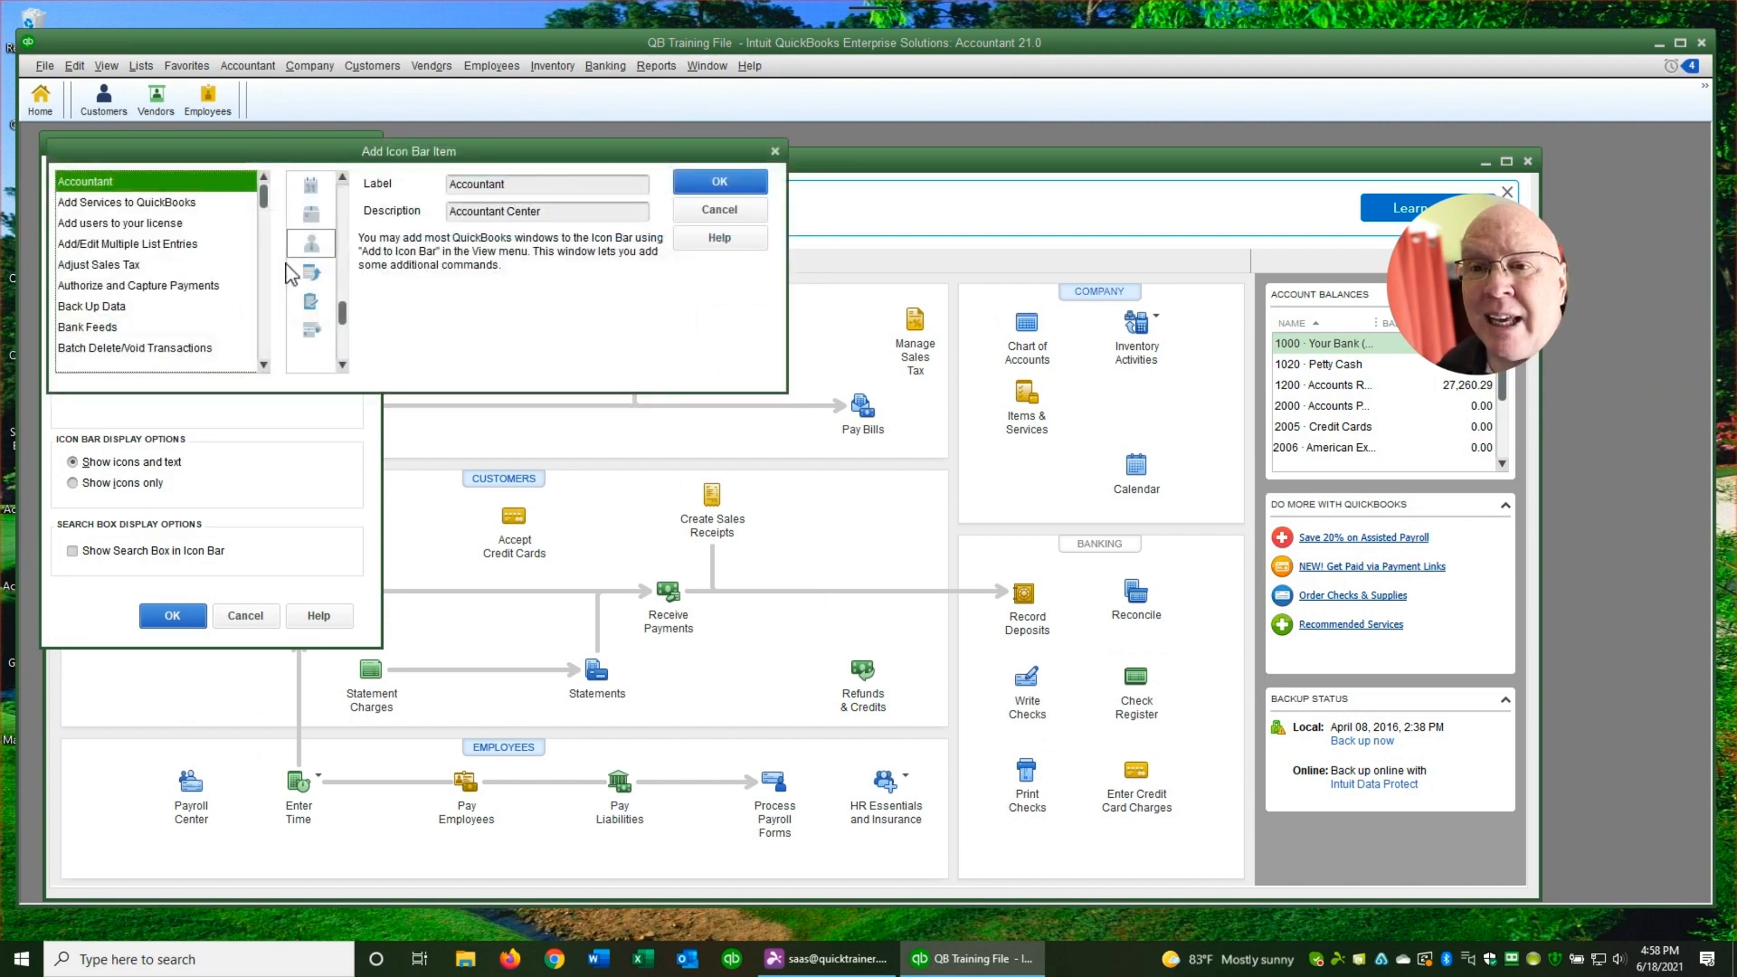
scroll(263, 315, "down", 3)
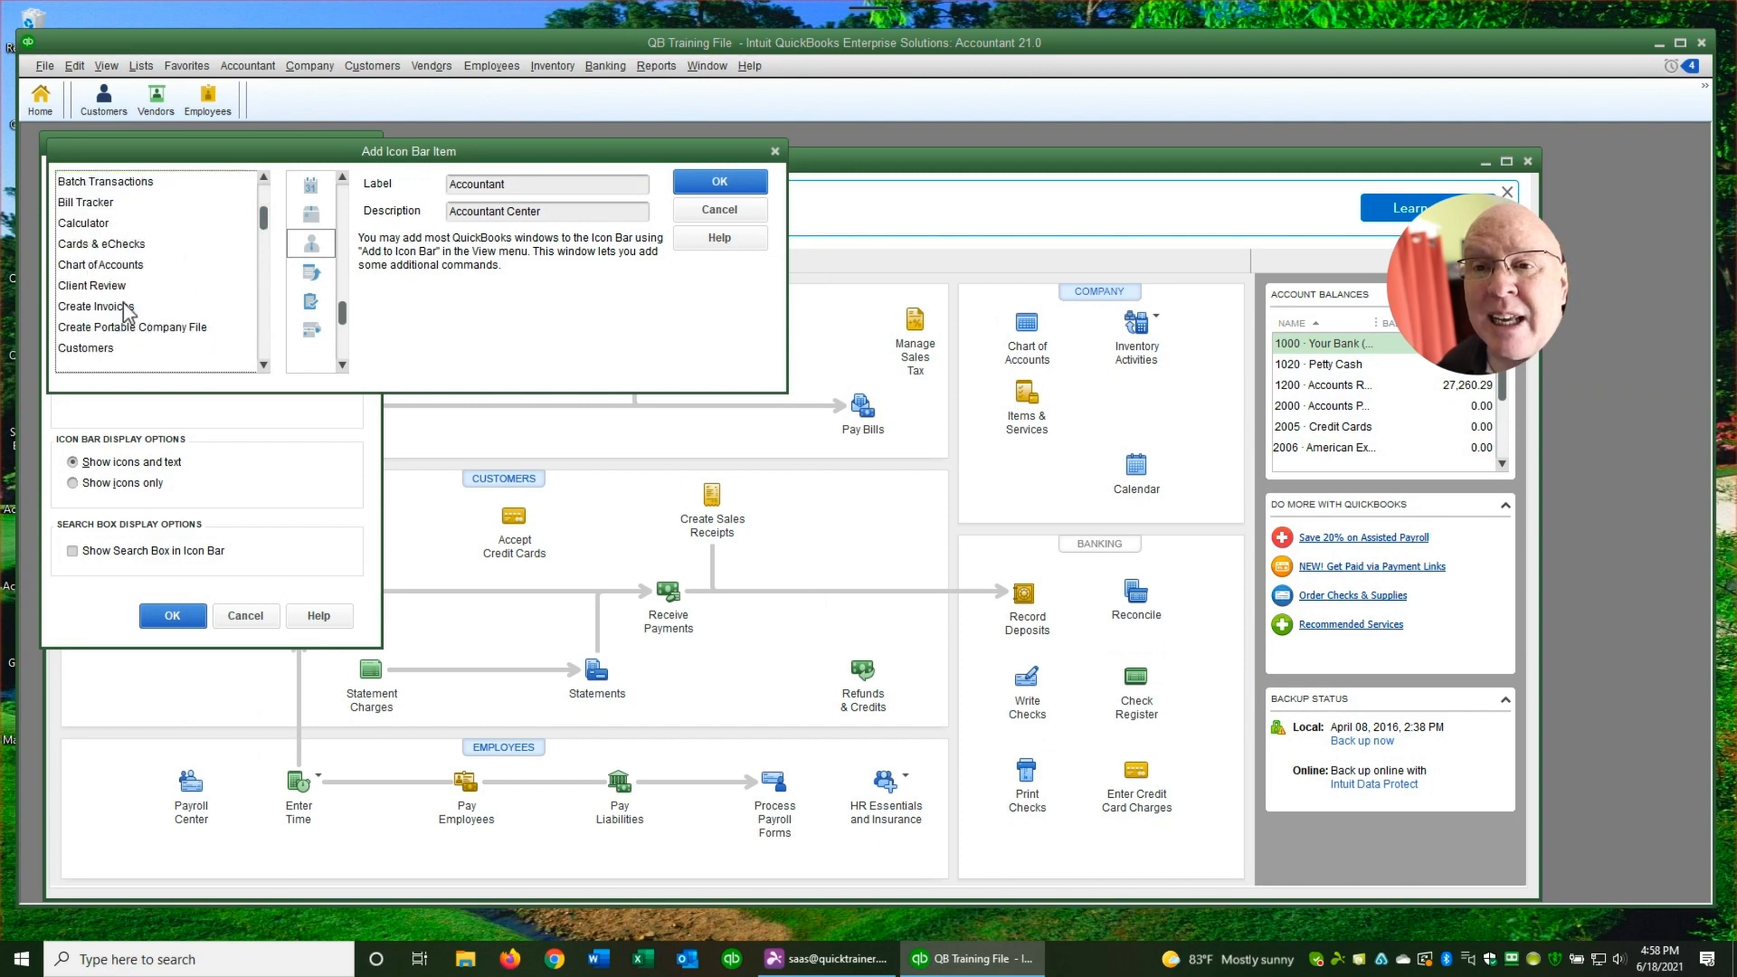
left_click(157, 264)
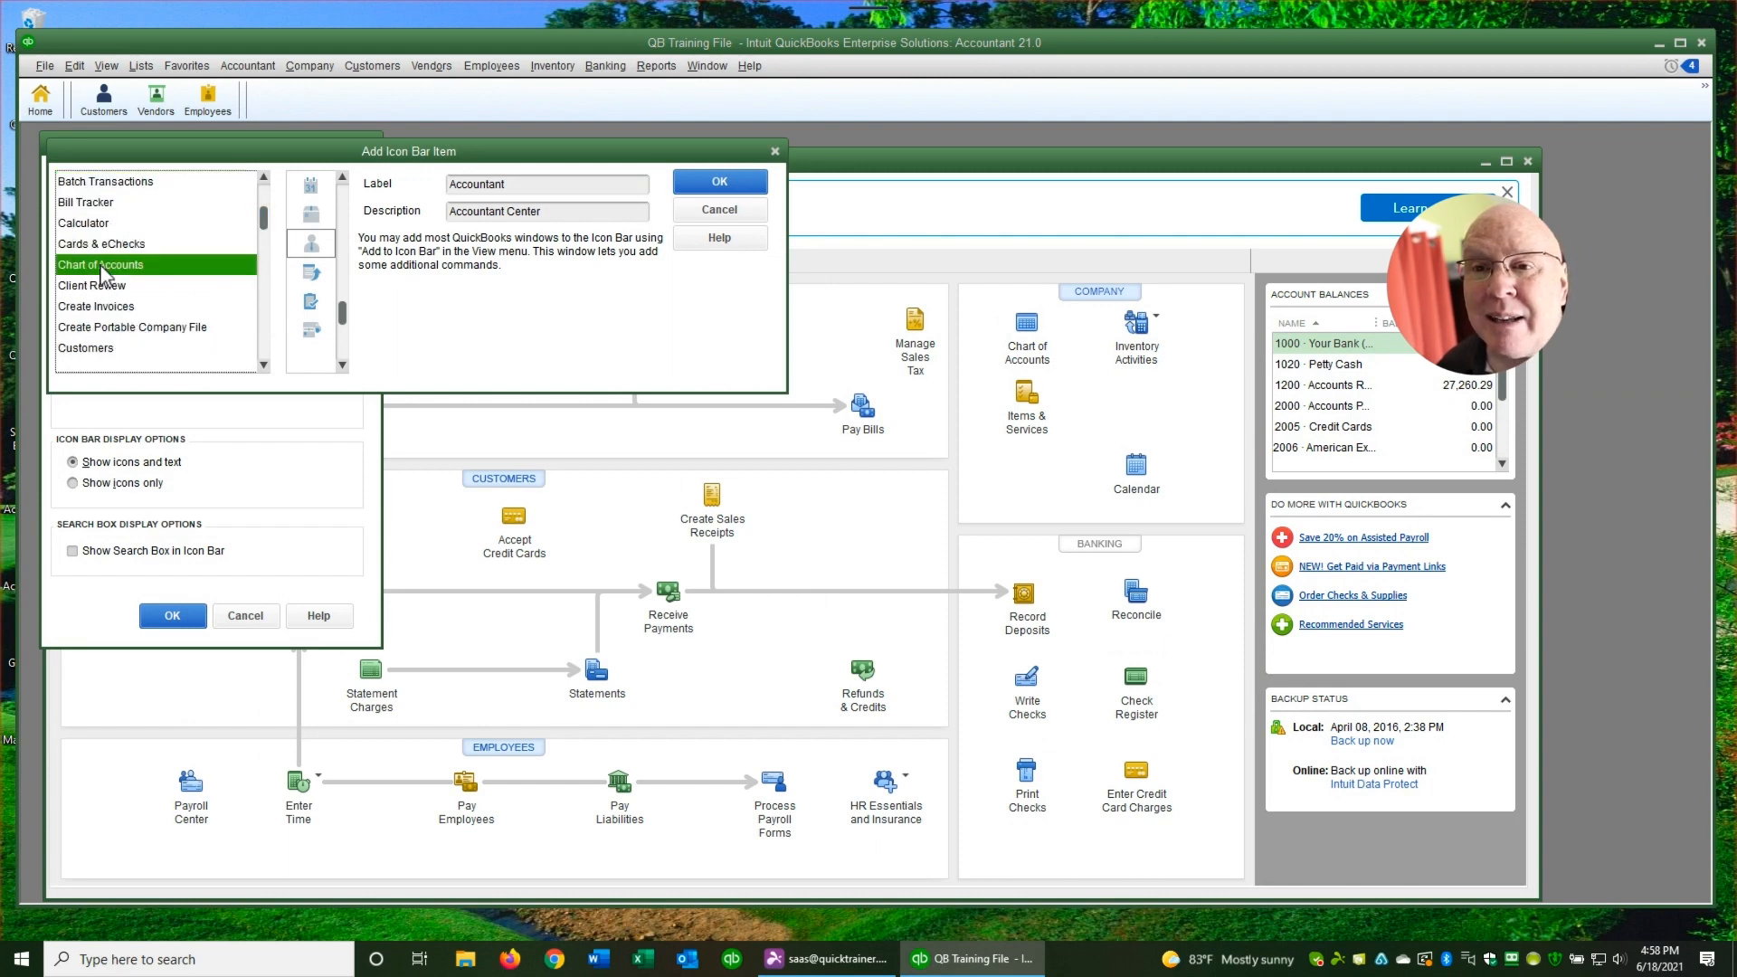
double_click(499, 187)
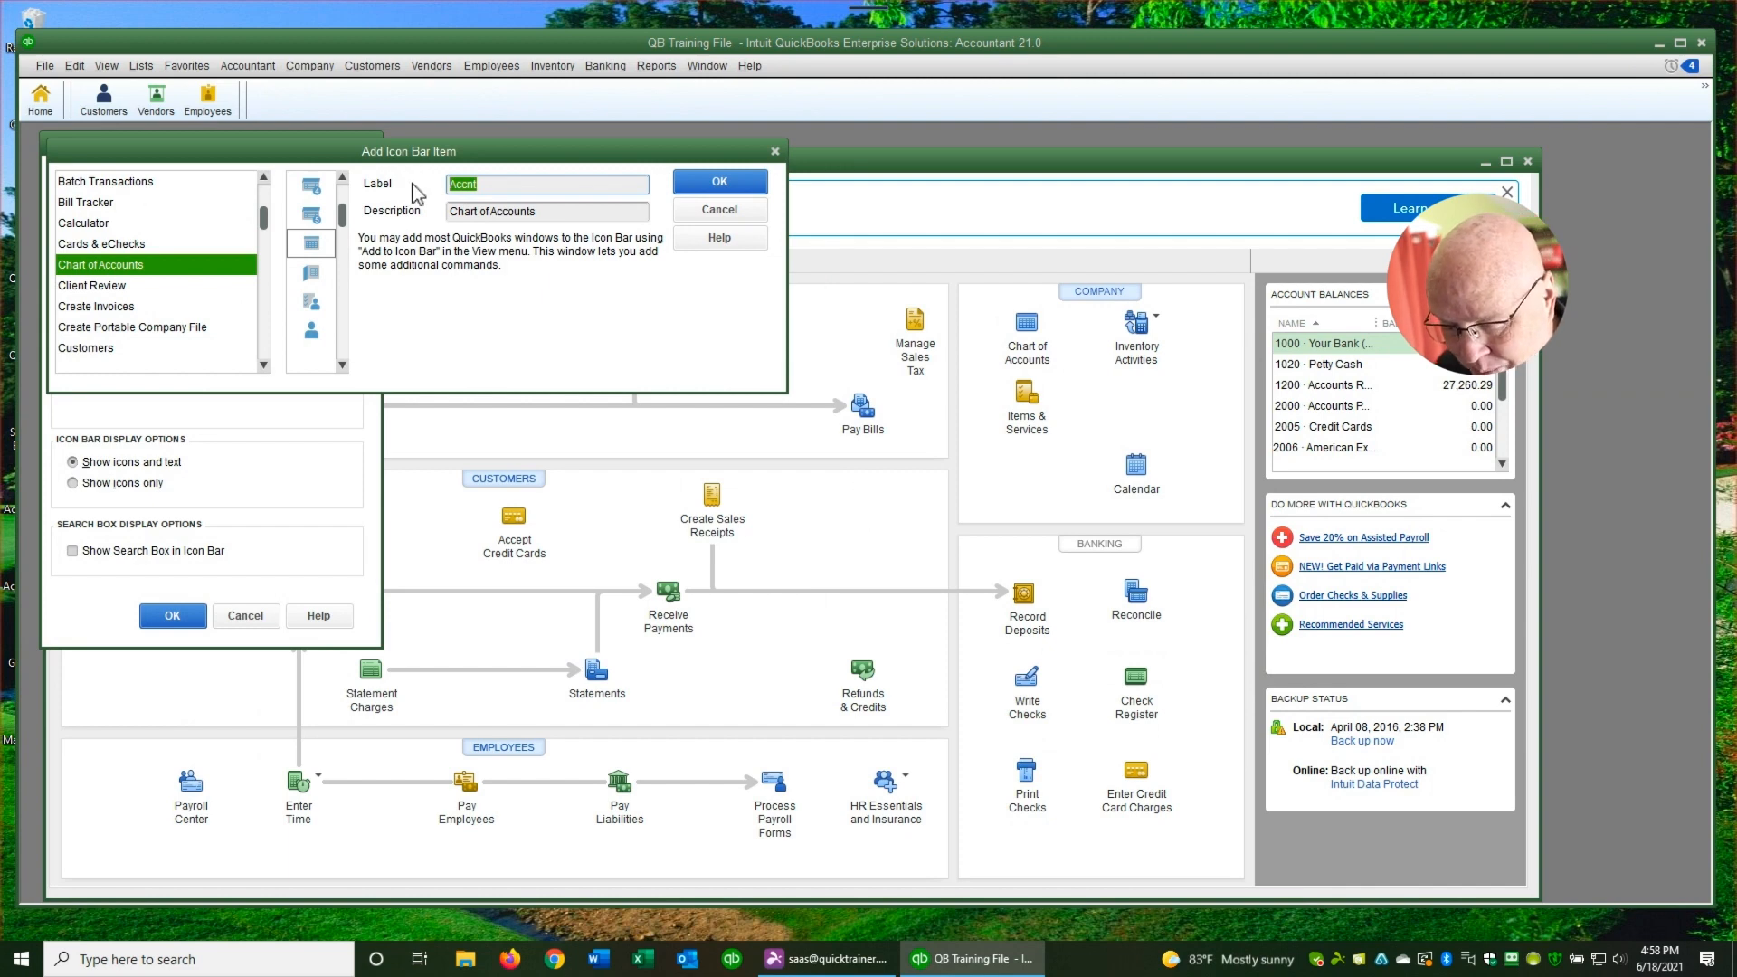
type("COA")
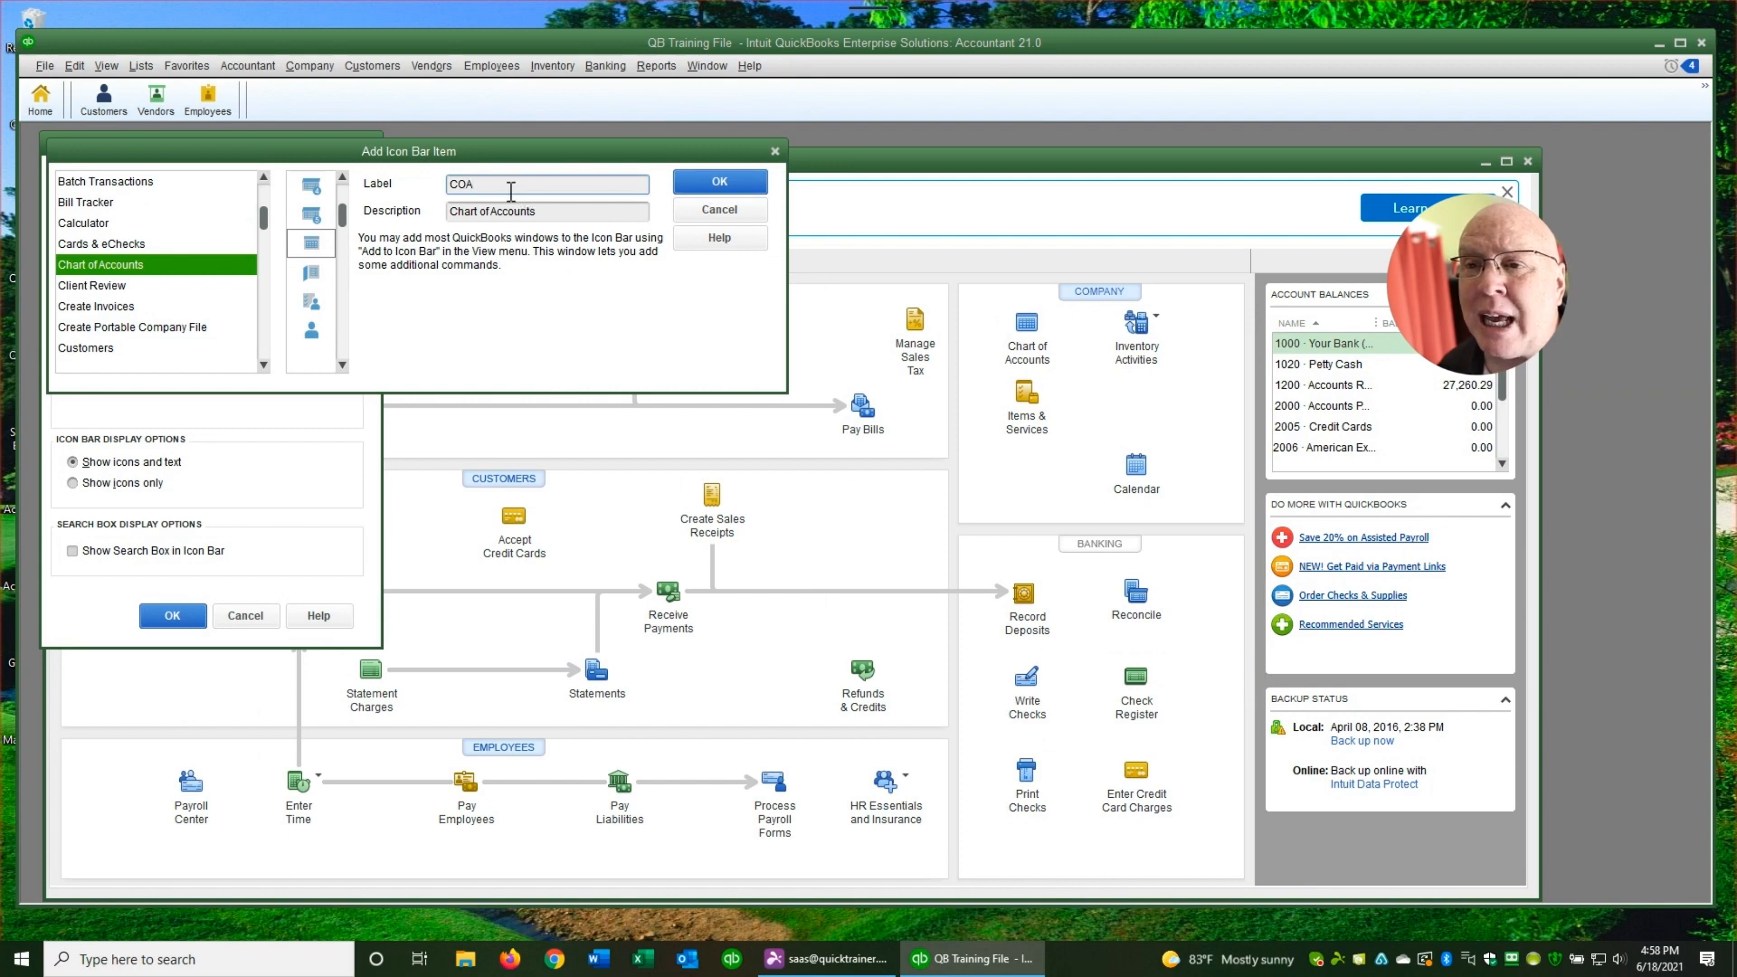
left_click(715, 183)
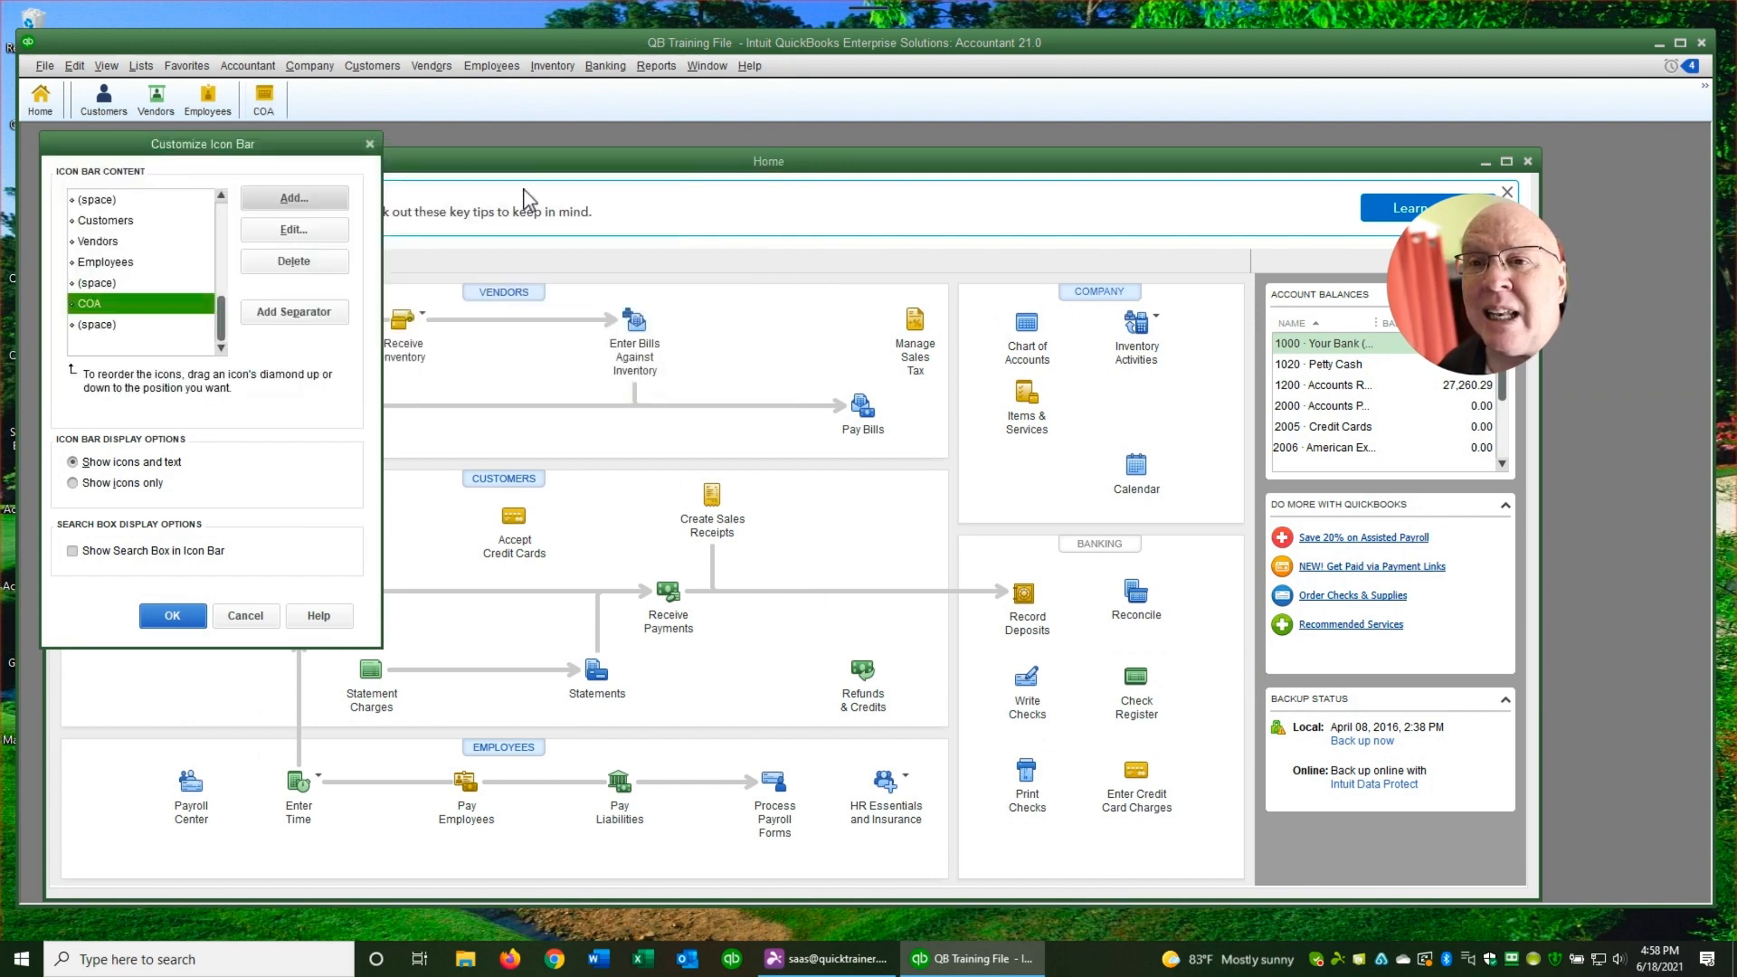
Apply the icon bar changes and open the Find window for transactions
left_click(172, 615)
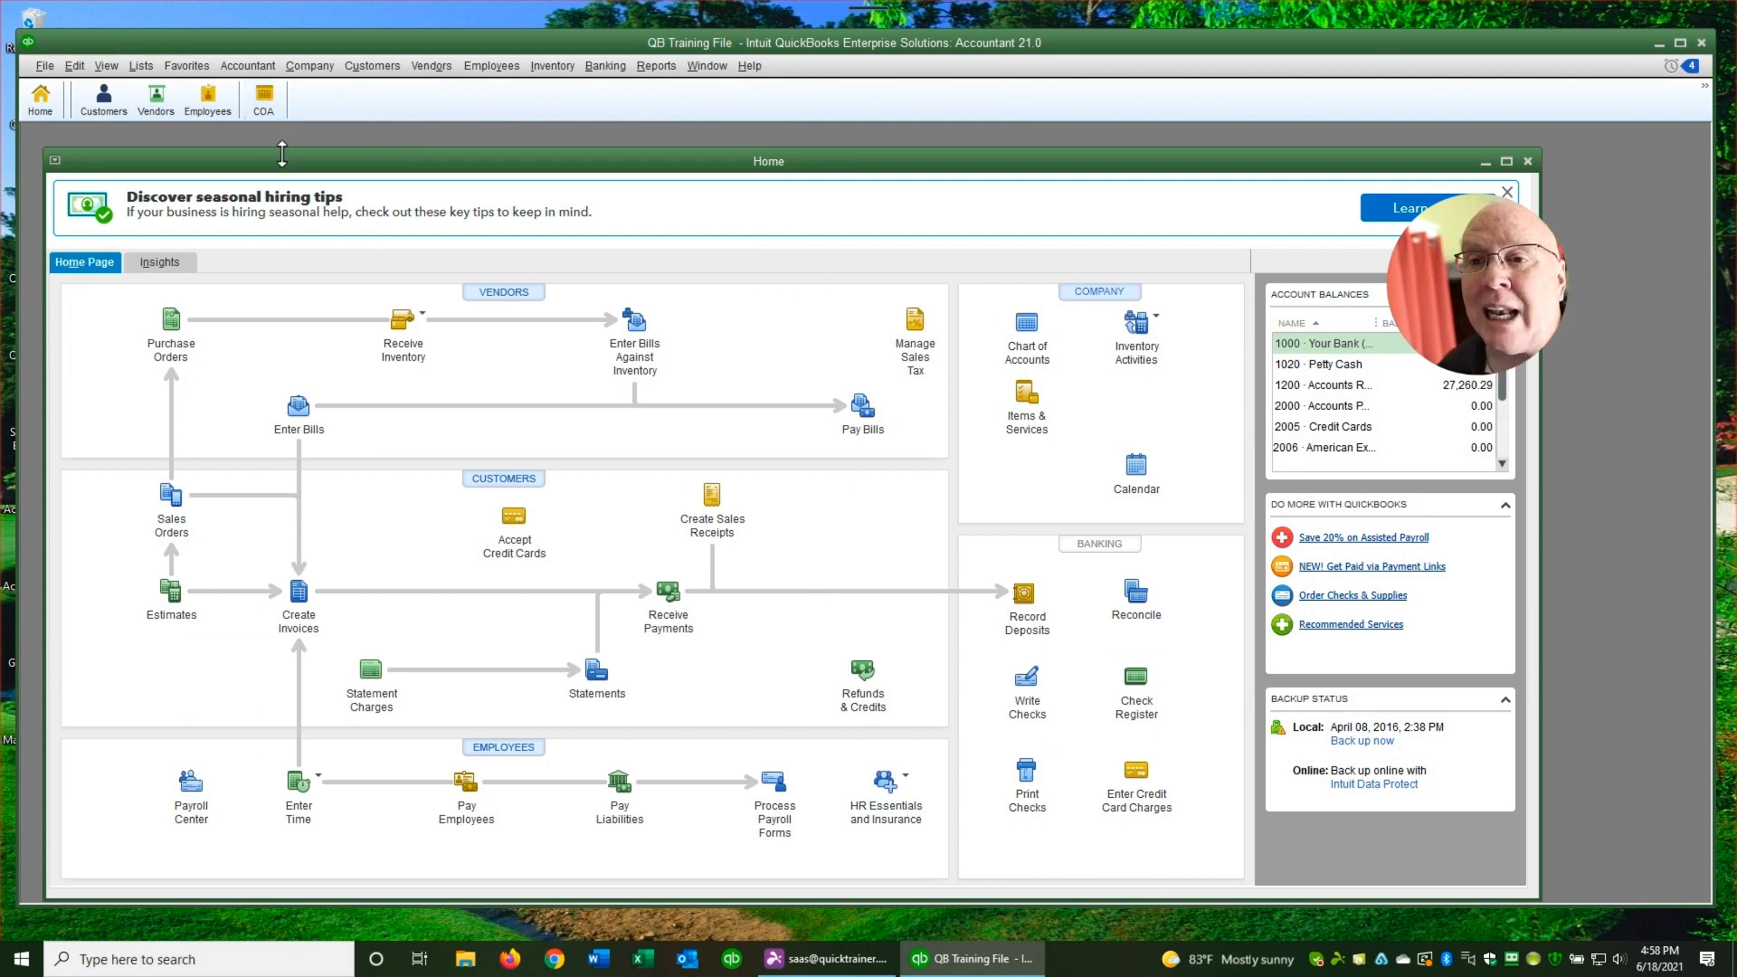
left_click(74, 66)
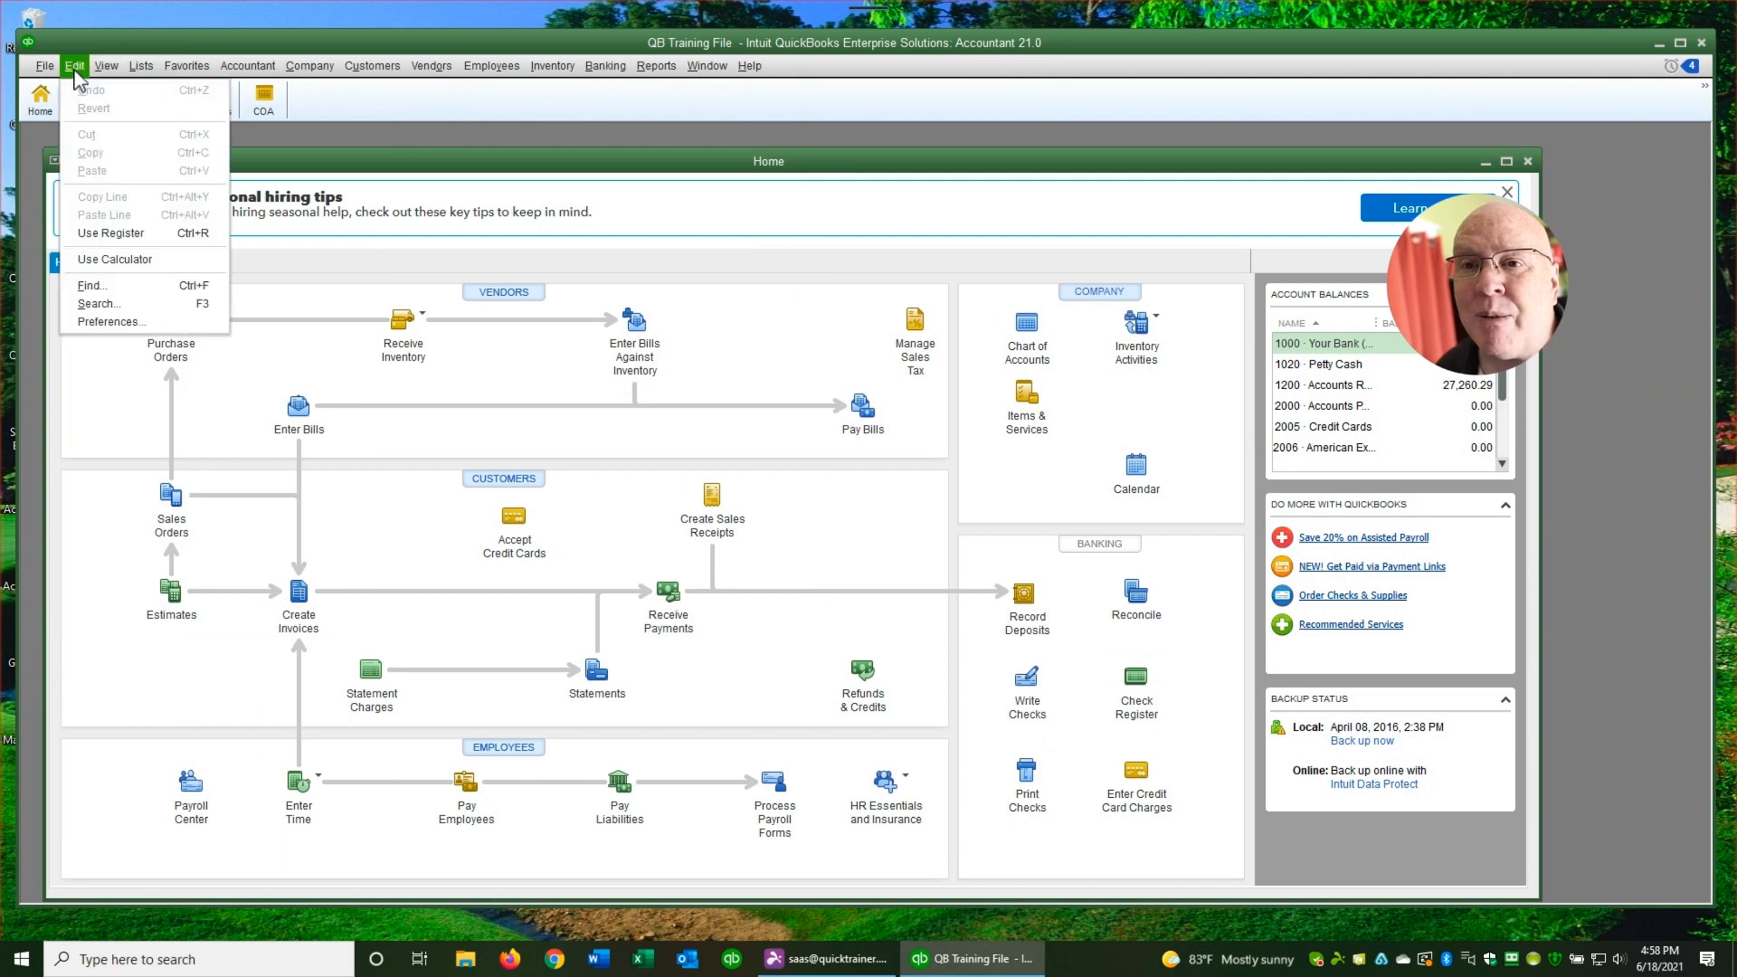
left_click(92, 285)
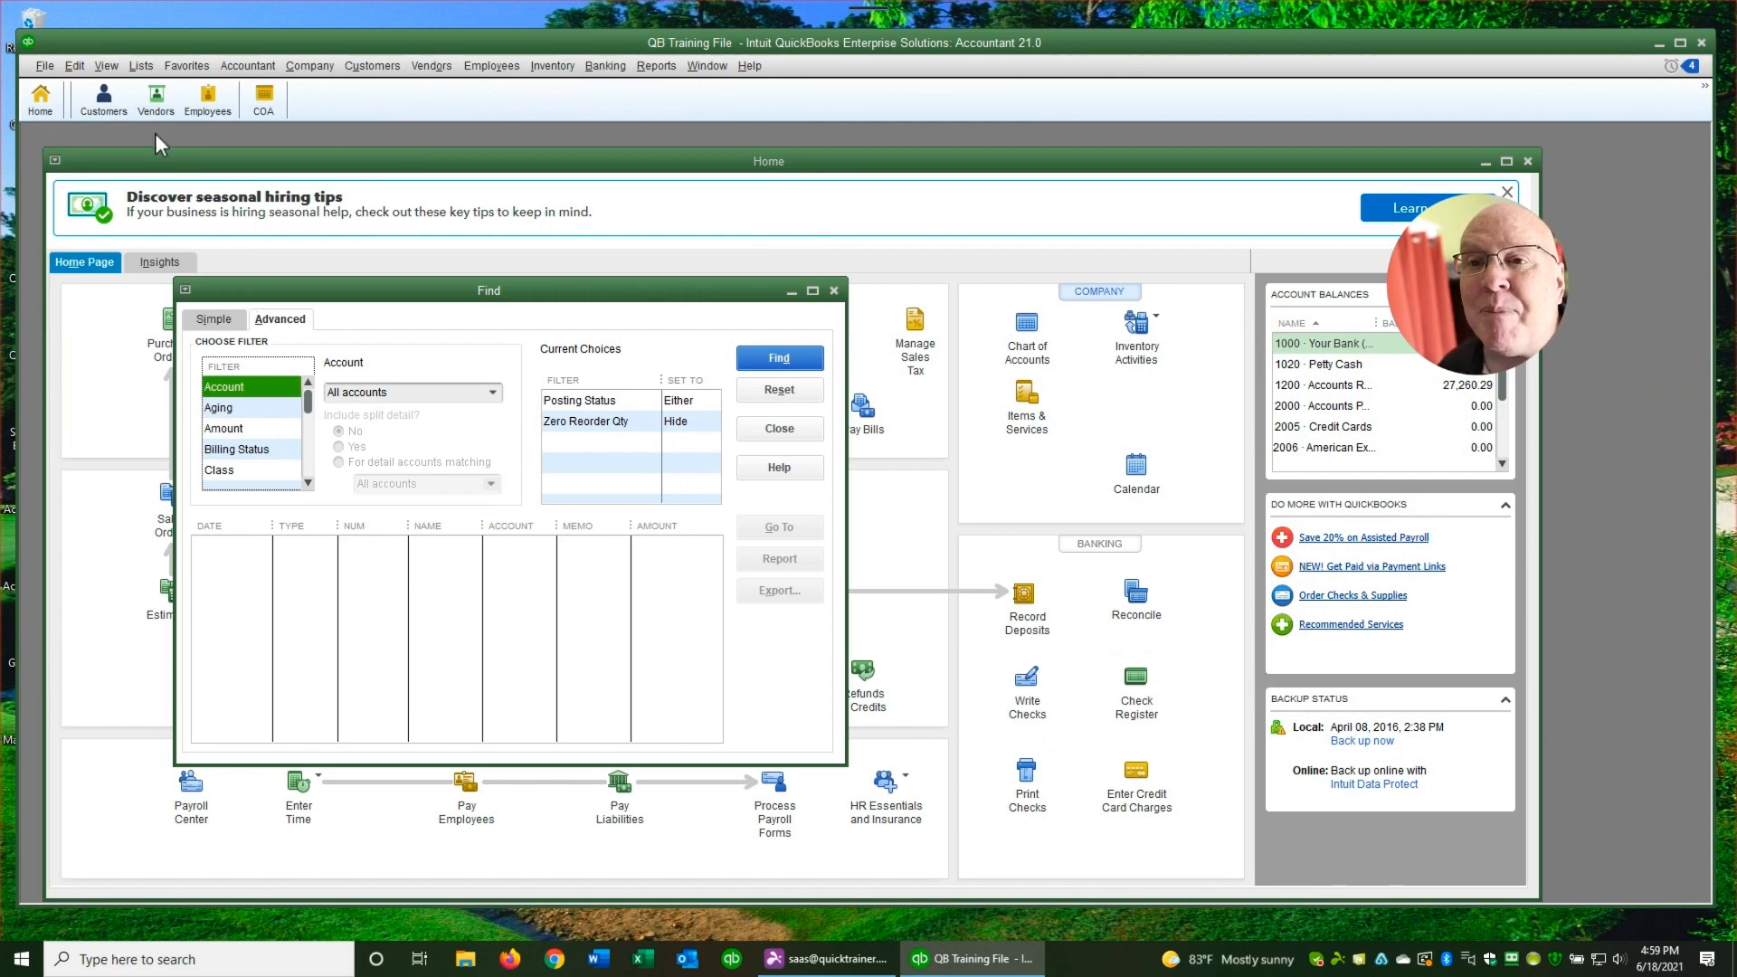
Add the open Find window to the icon bar with the shortened label Find, and close the Find window
left_click(115, 72)
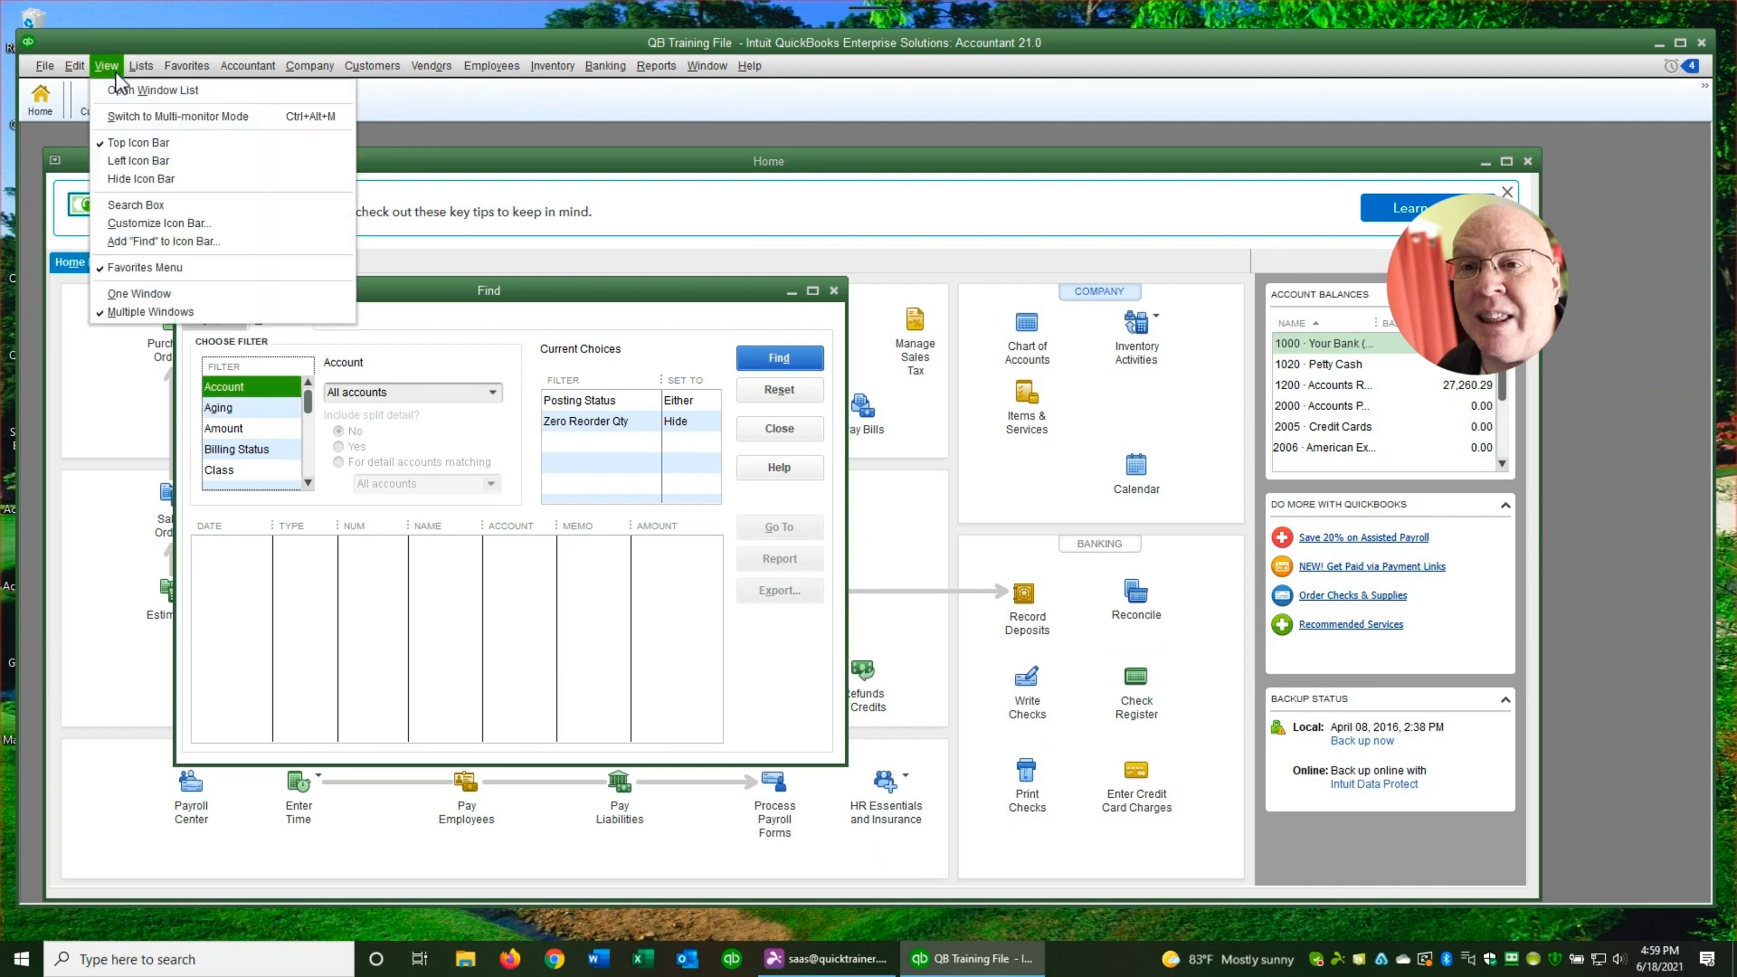
left_click(152, 240)
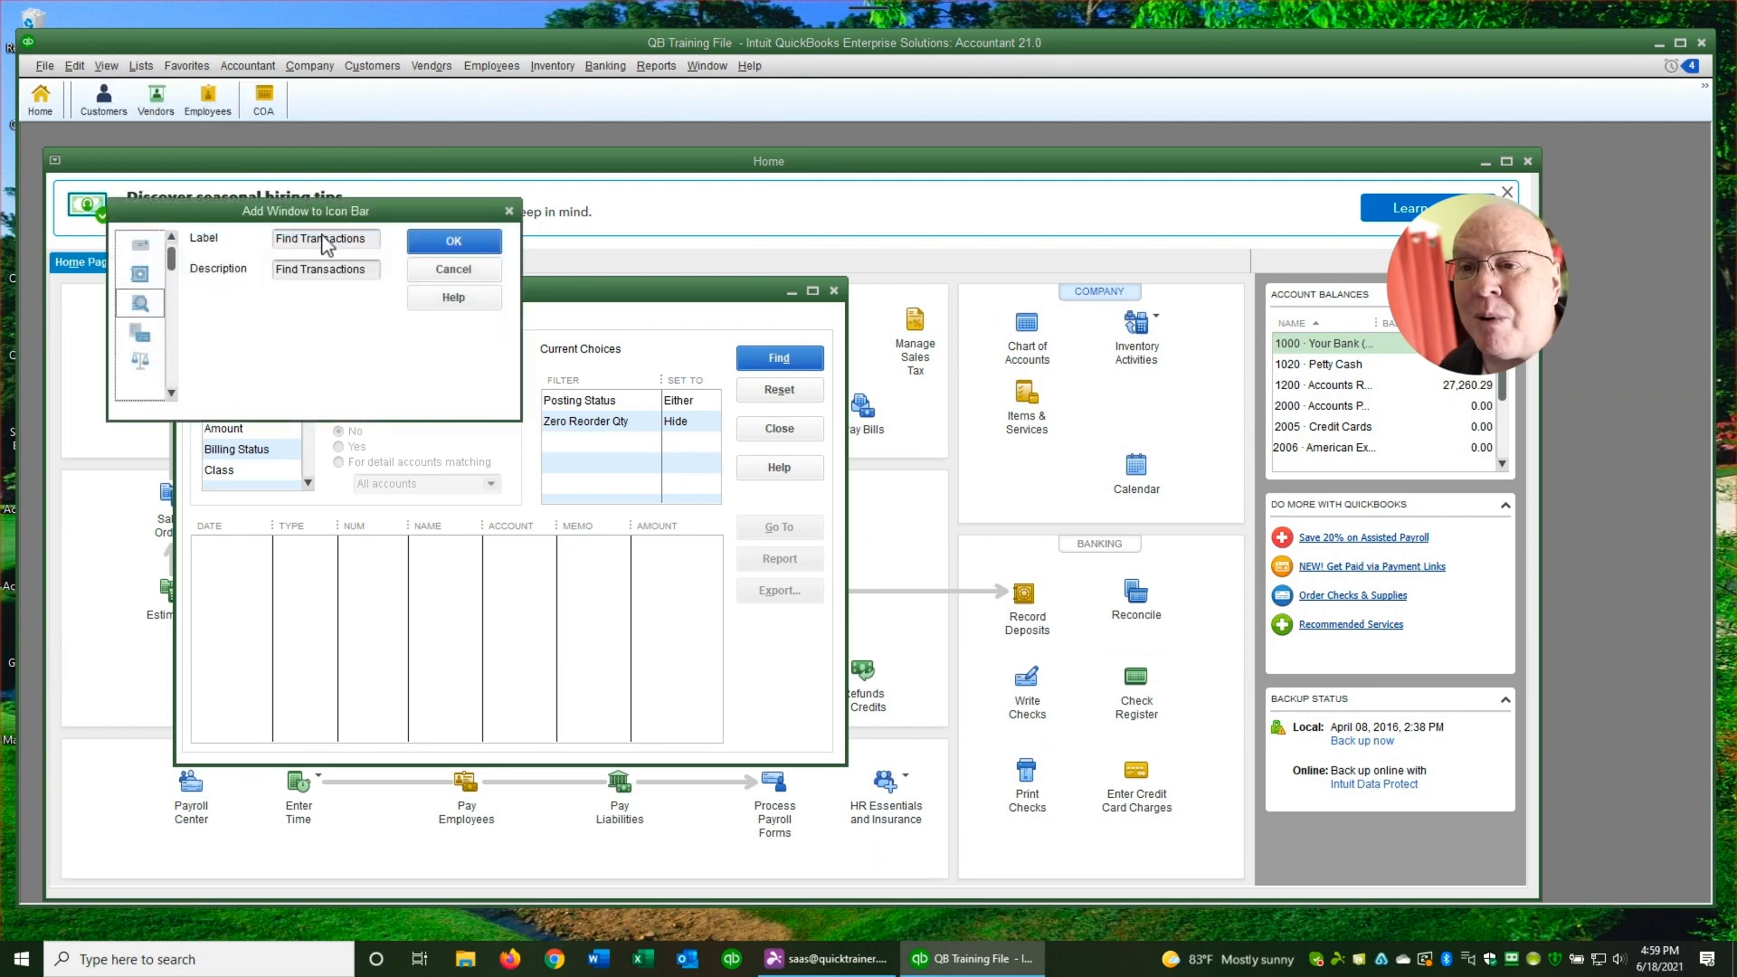
left_click_drag(302, 240, 388, 241)
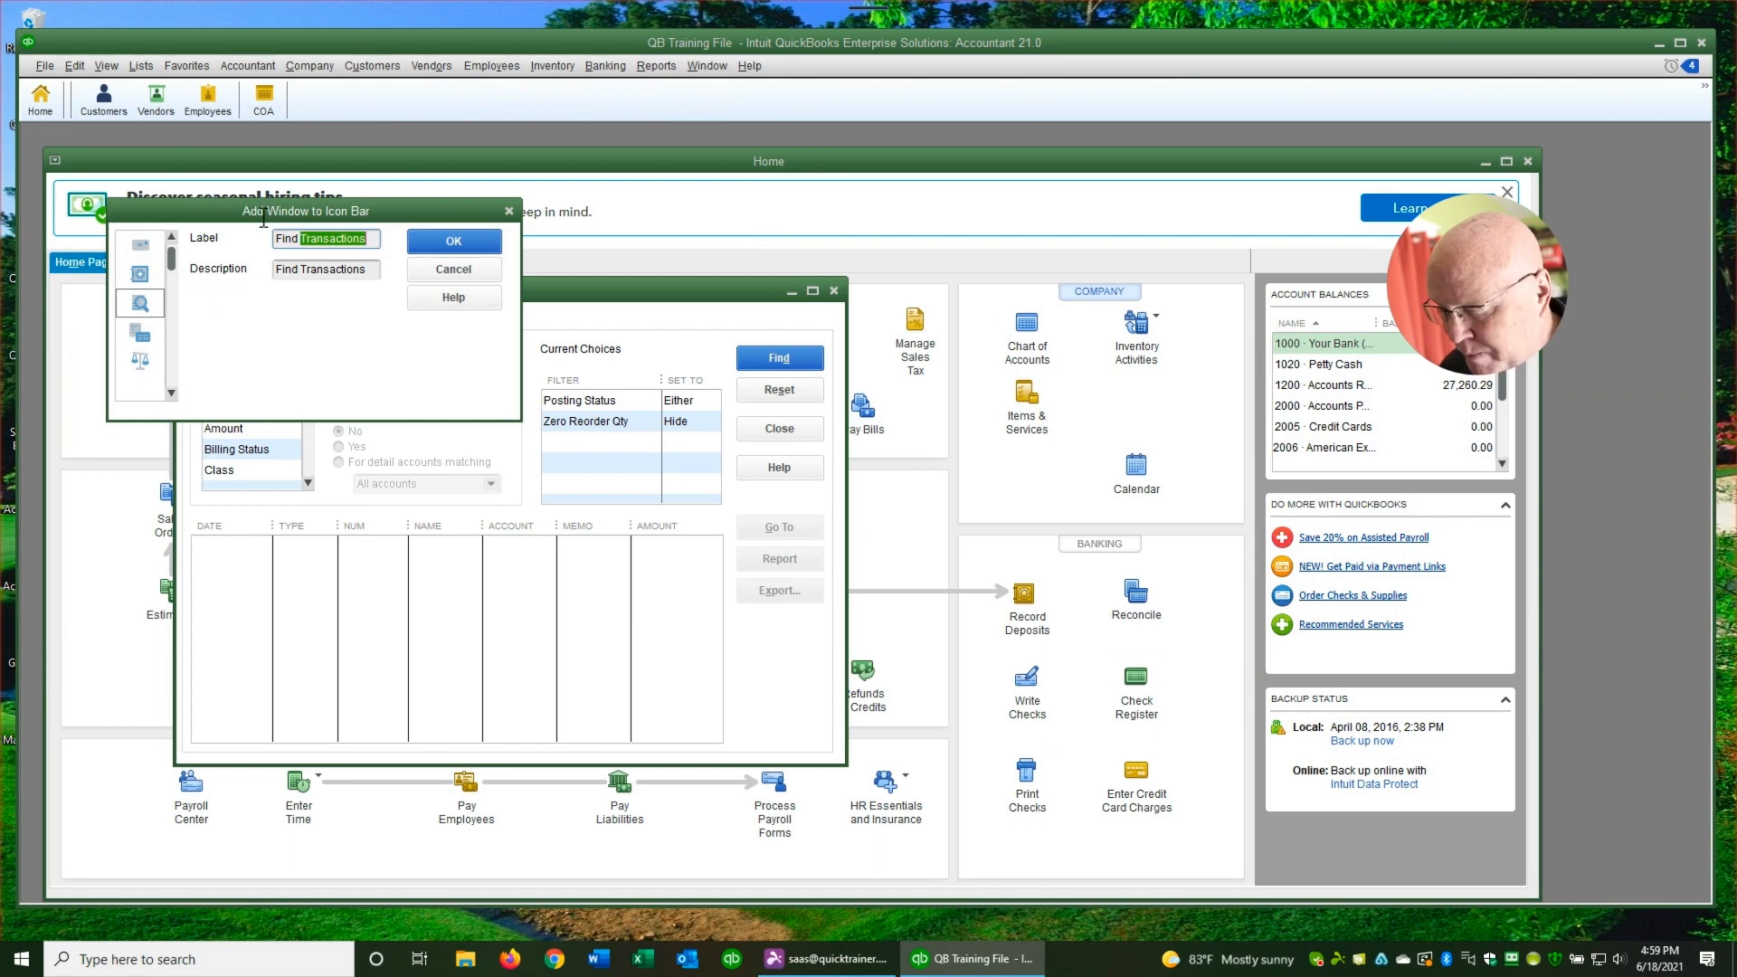
key("Delete")
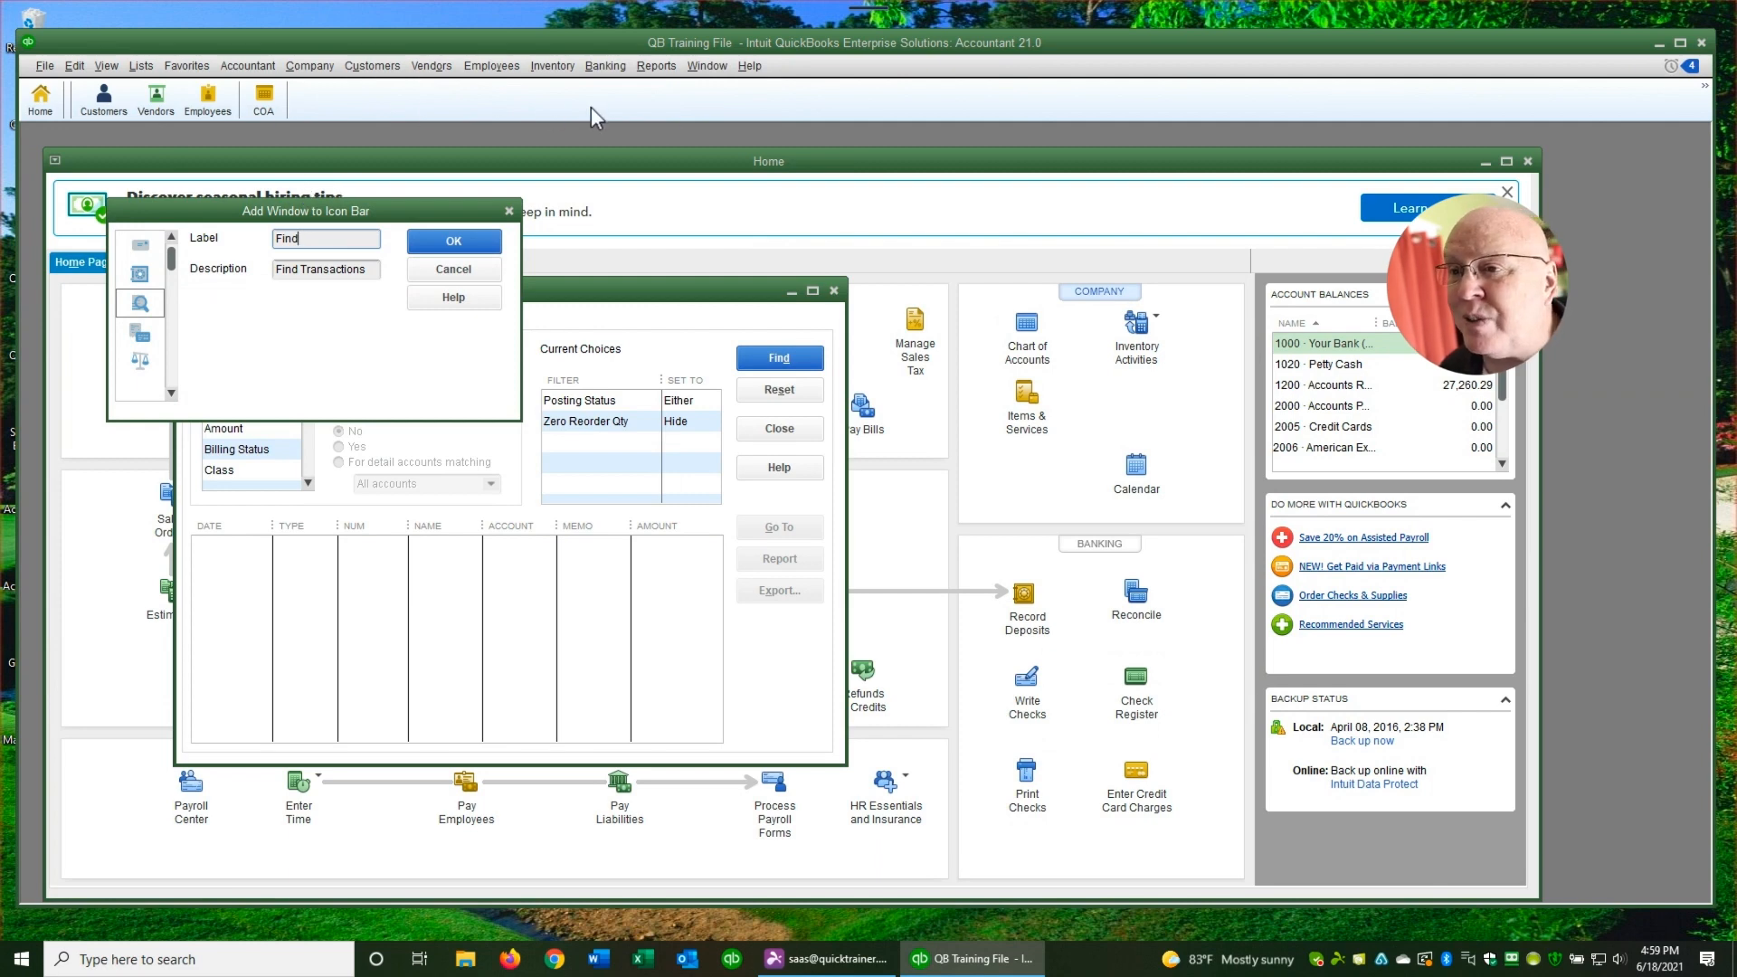
left_click(473, 246)
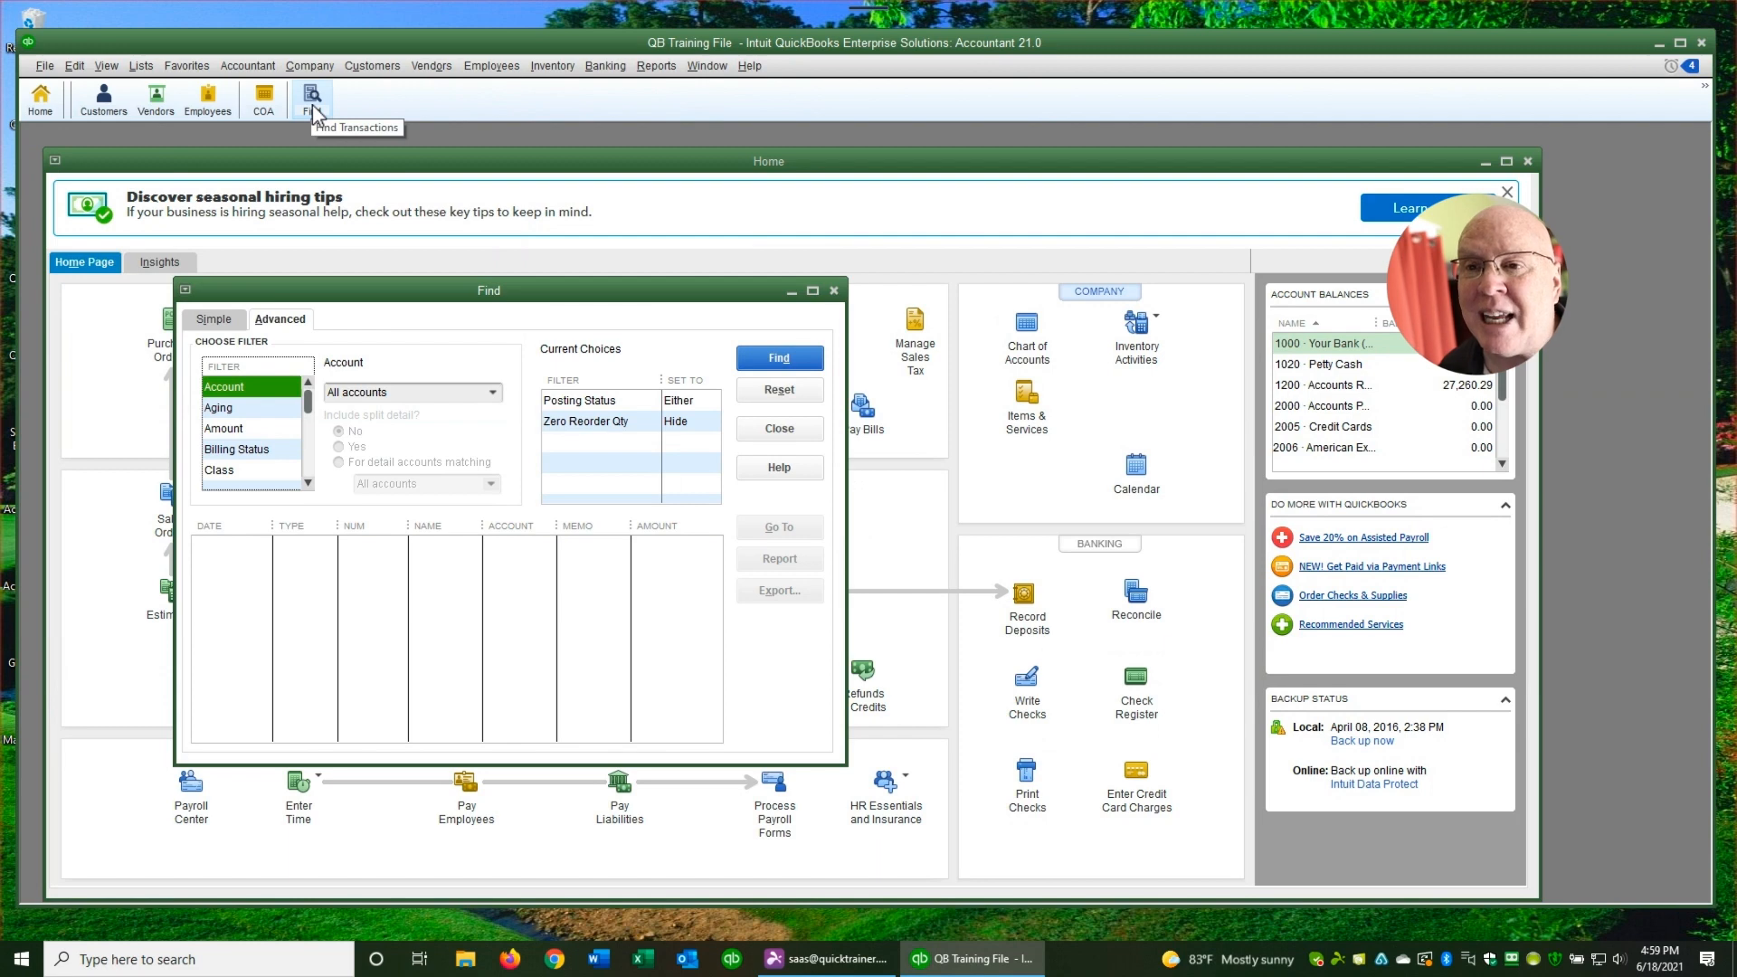
scroll(436, 289, "down", 1)
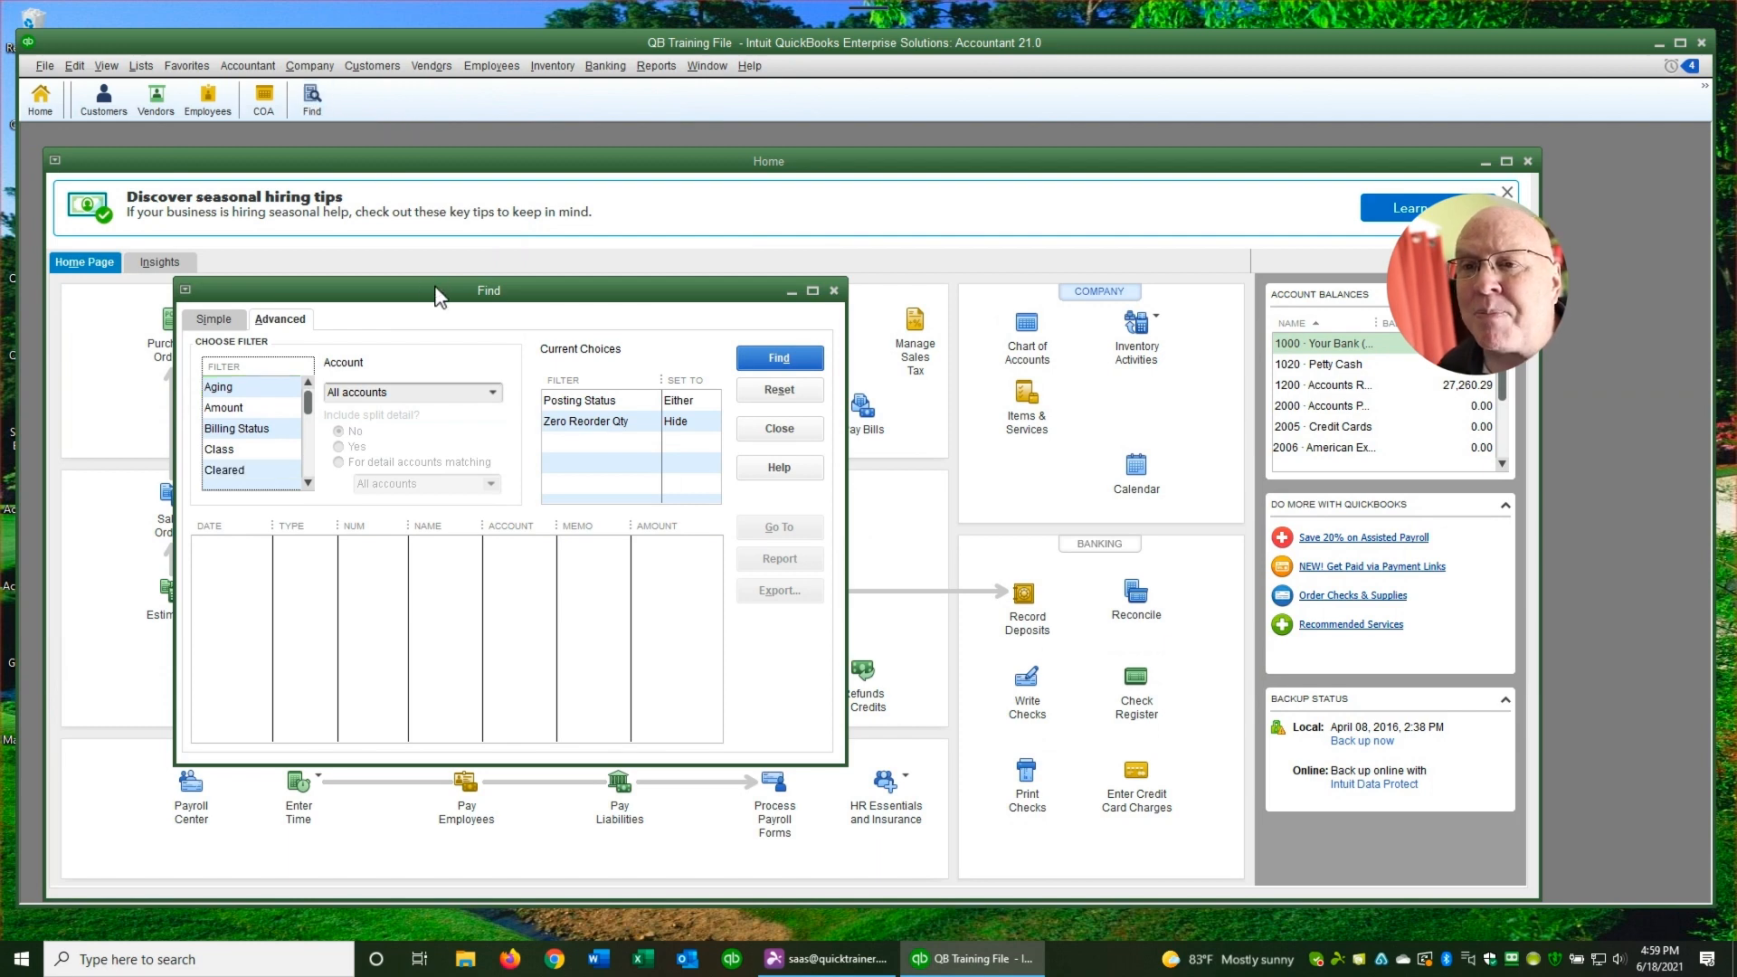
key("Escape")
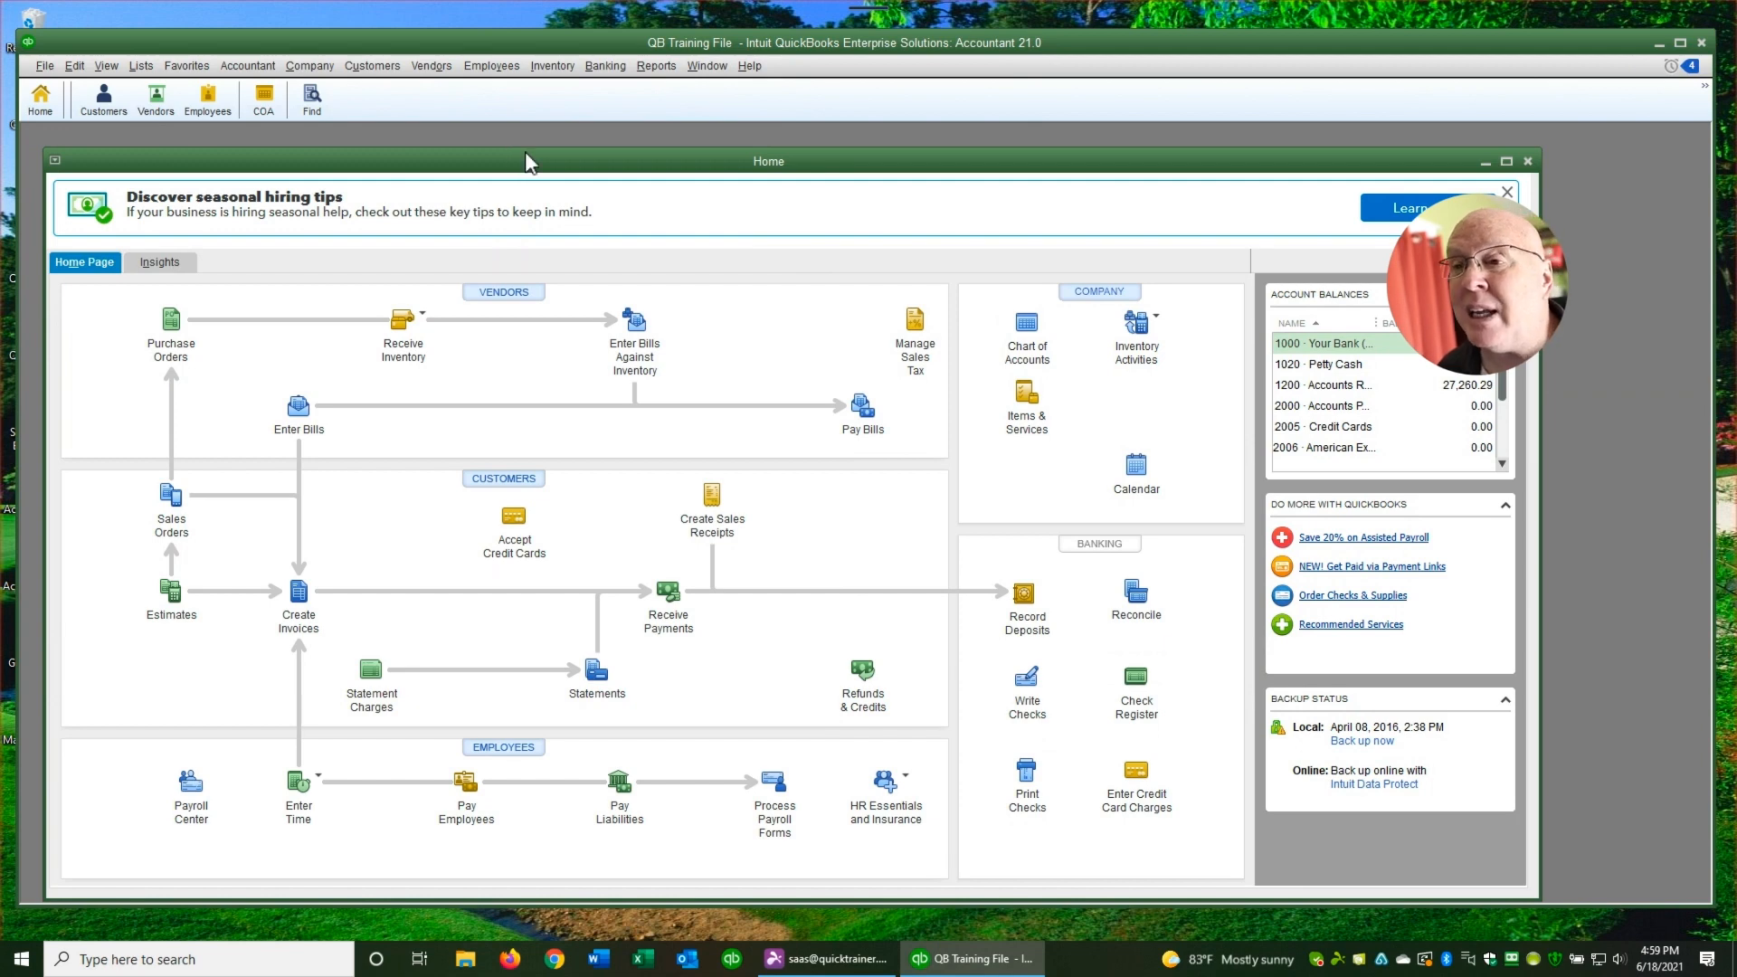
Open the Profit & Loss Standard report, try This Fiscal Year-to-date, set its dates to All, and make the report window taller
left_click(654, 69)
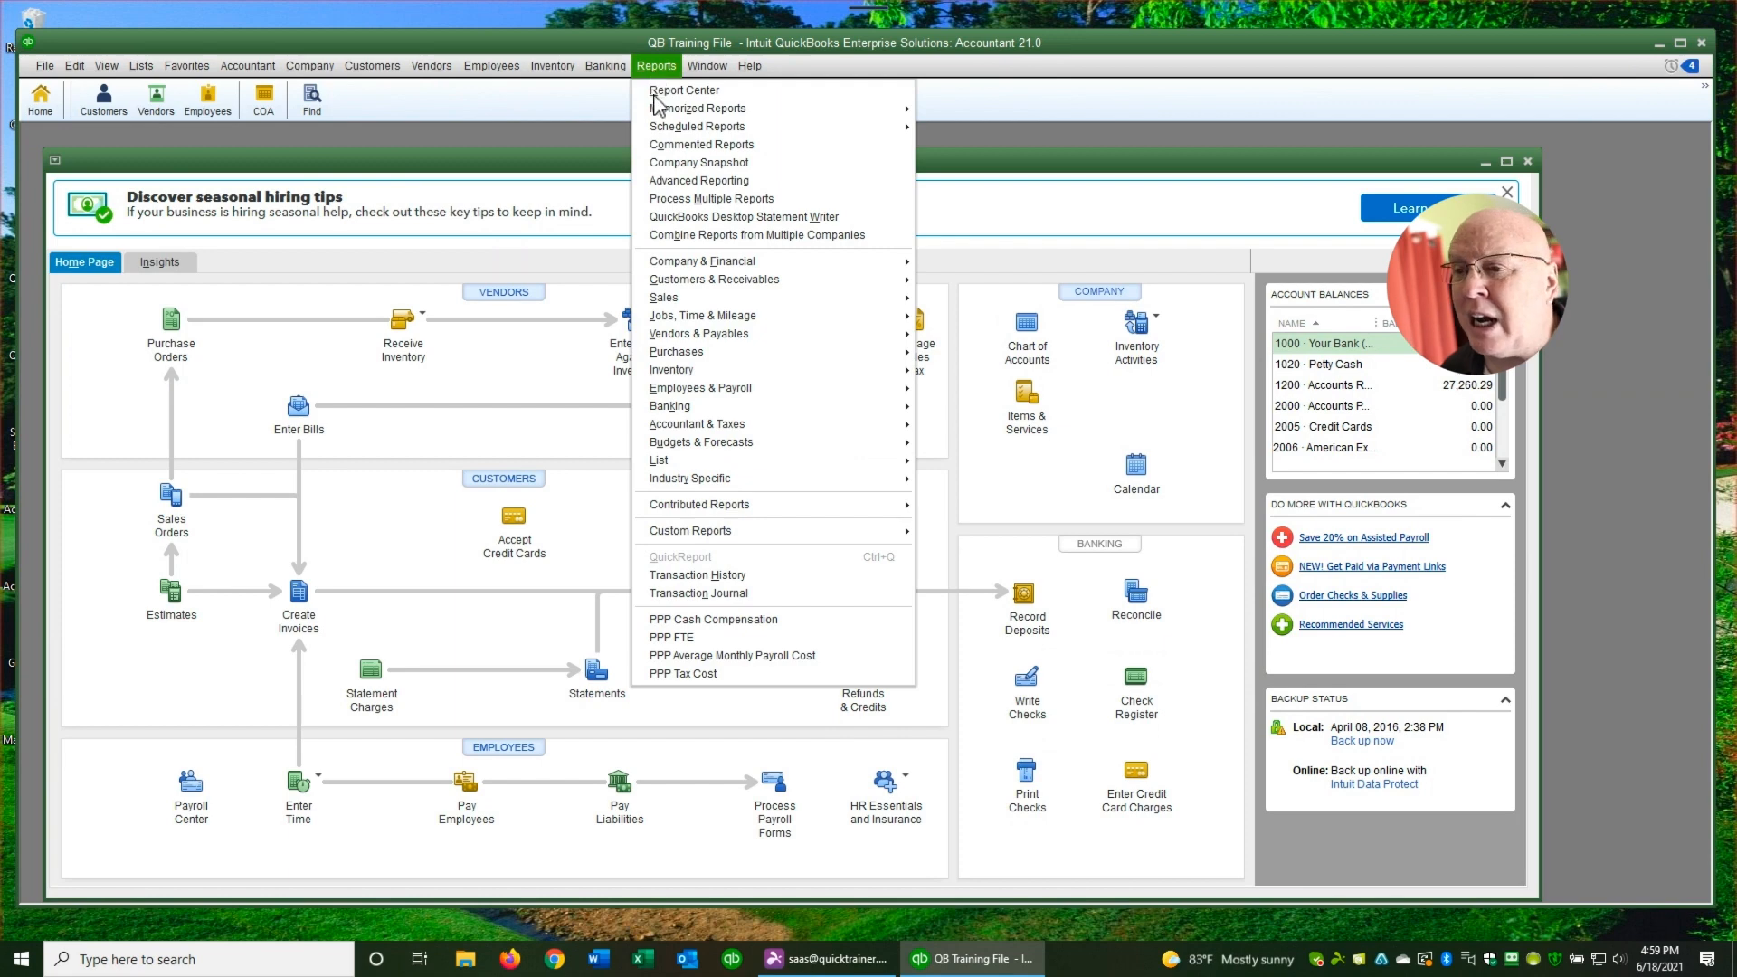
mouse_move(680, 265)
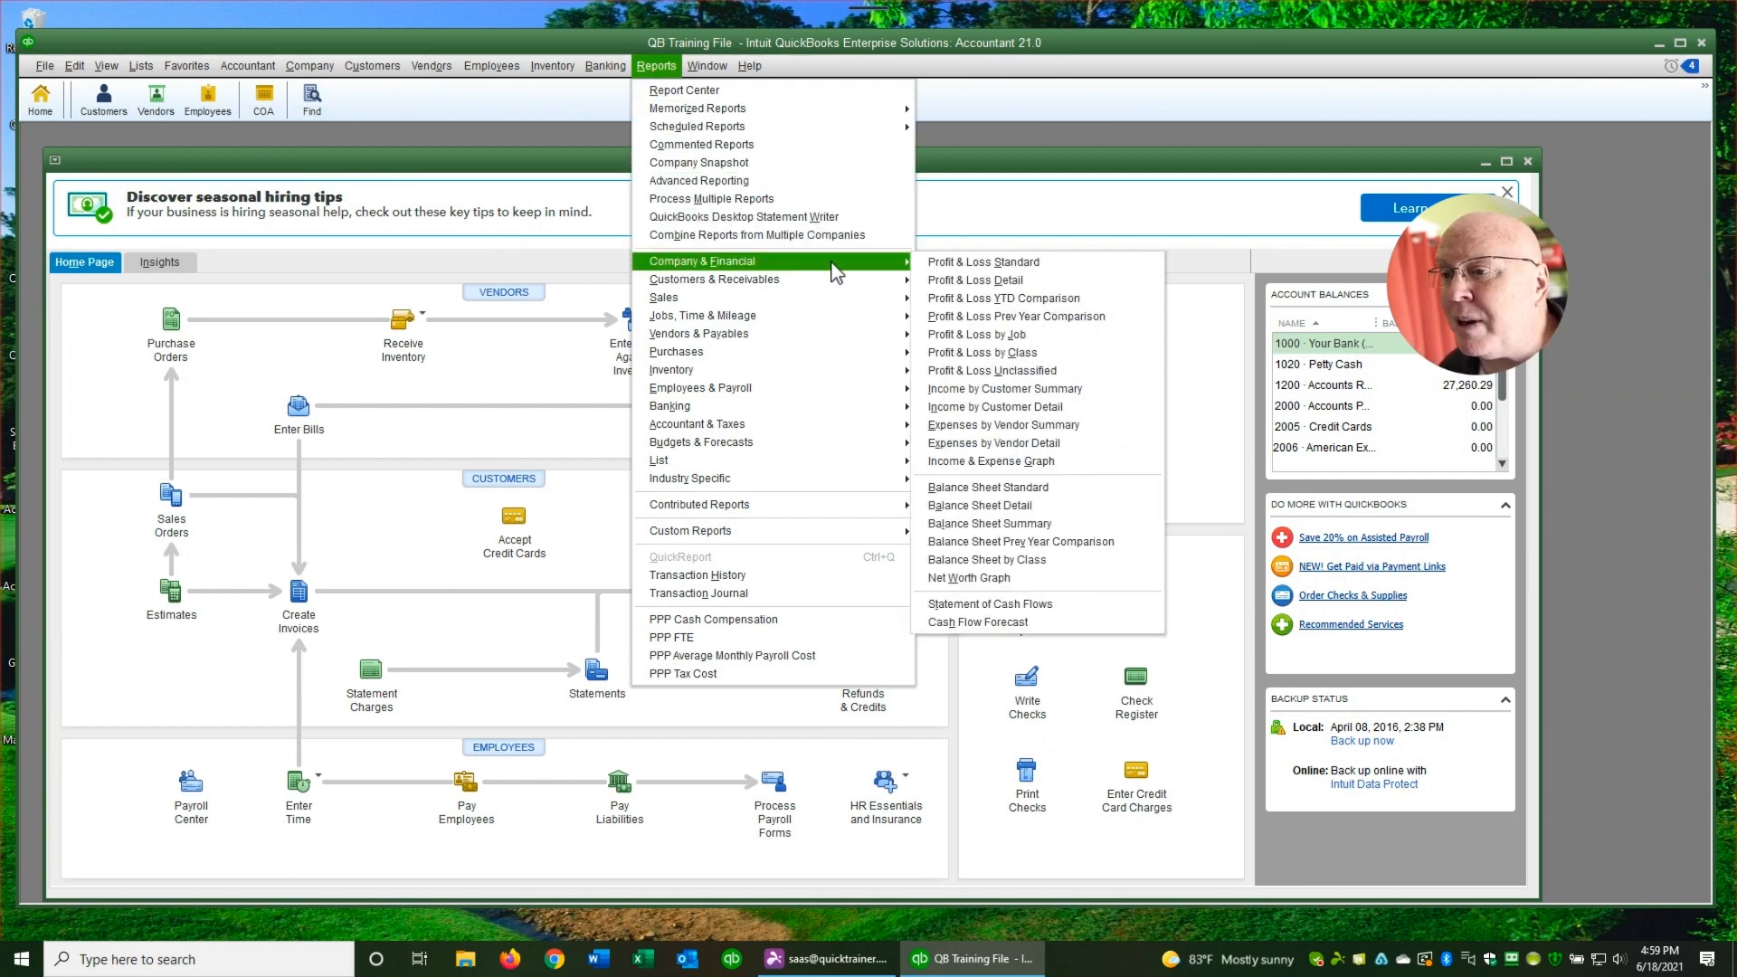
left_click(951, 263)
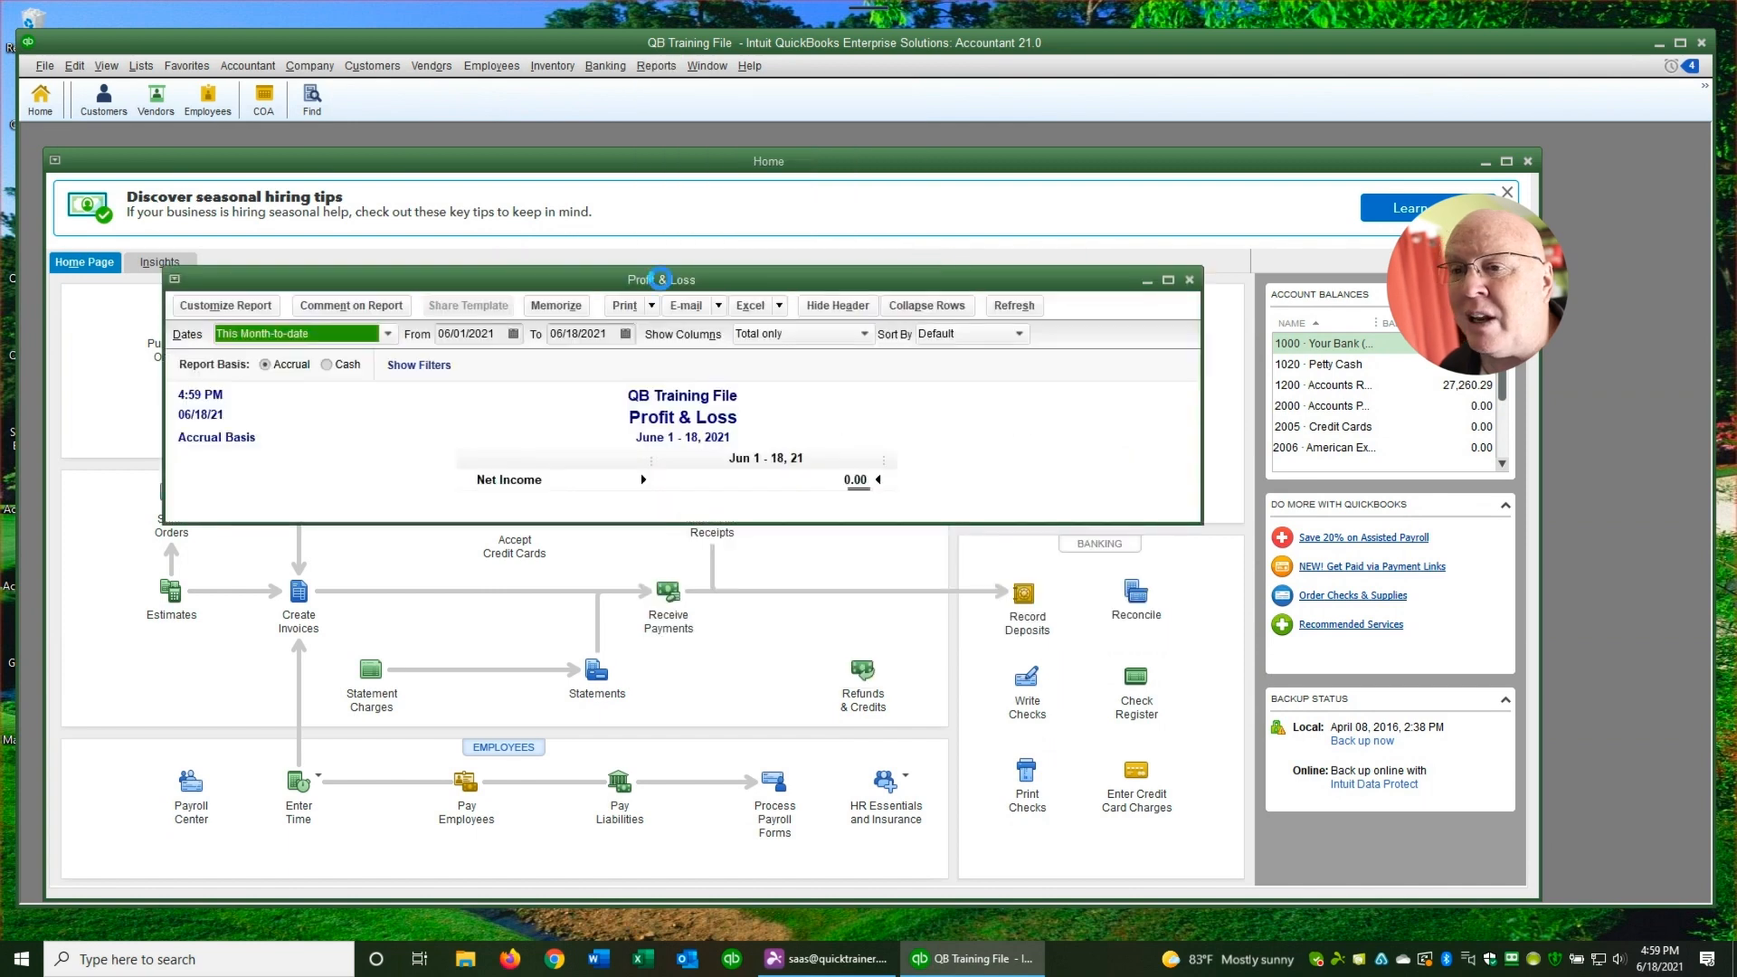
left_click(391, 334)
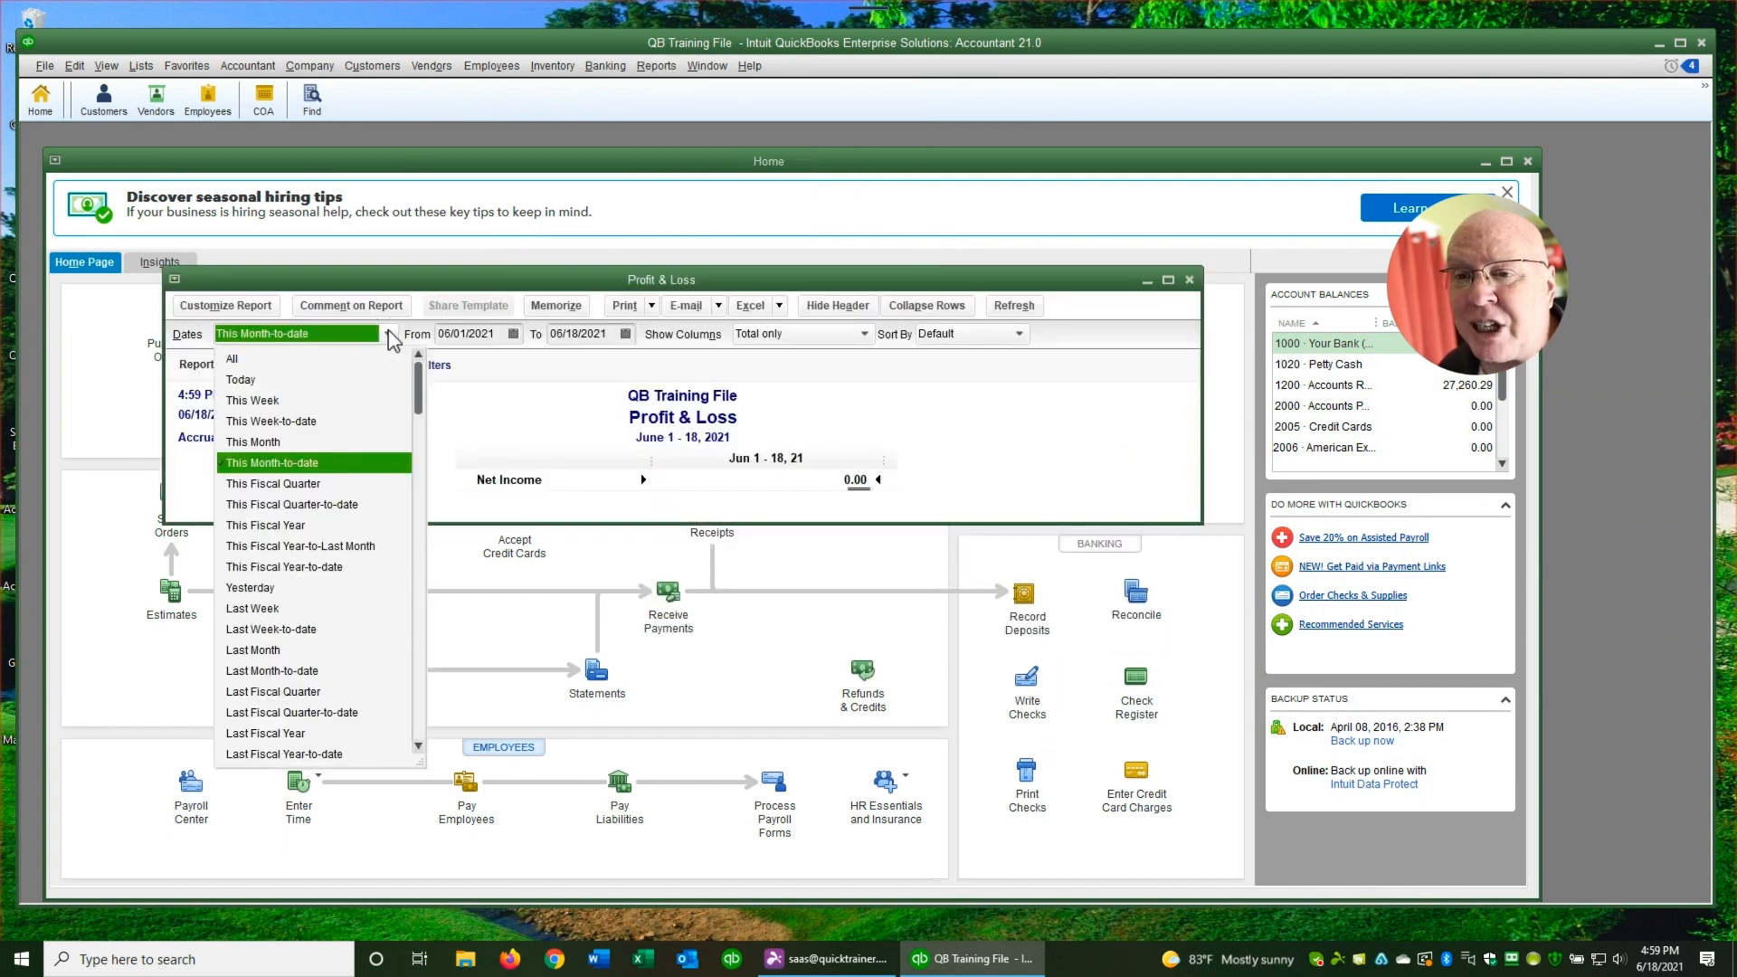
left_click(279, 567)
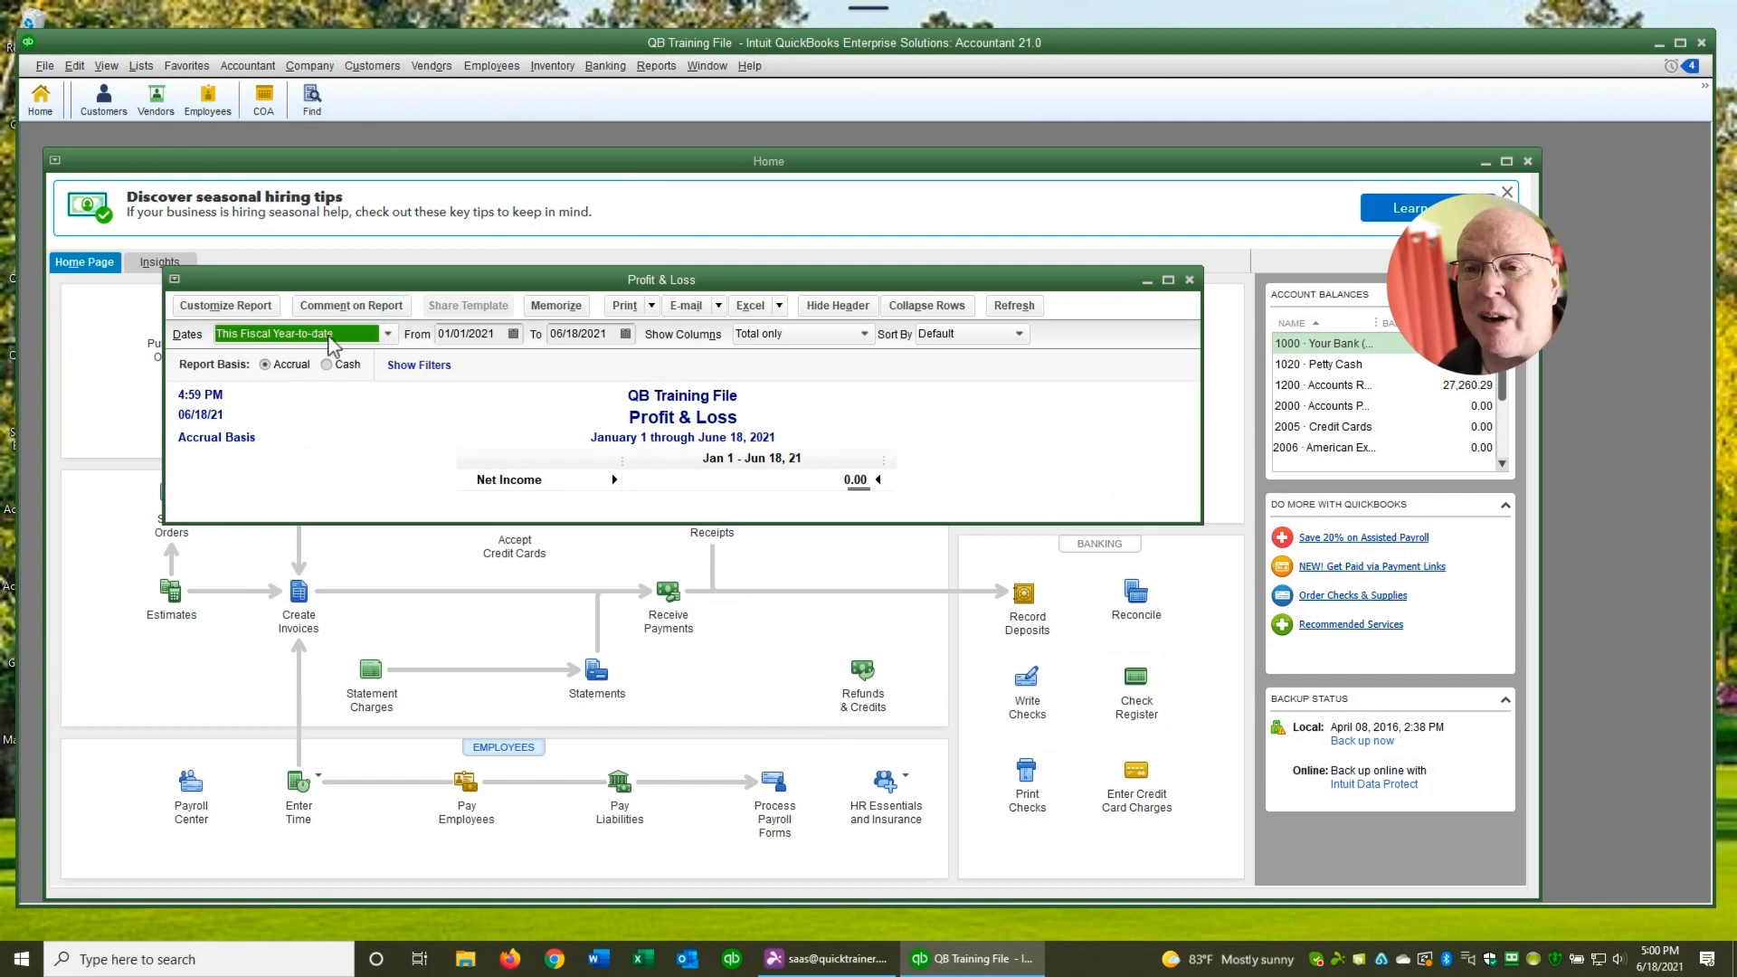
left_click(273, 334)
key("a")
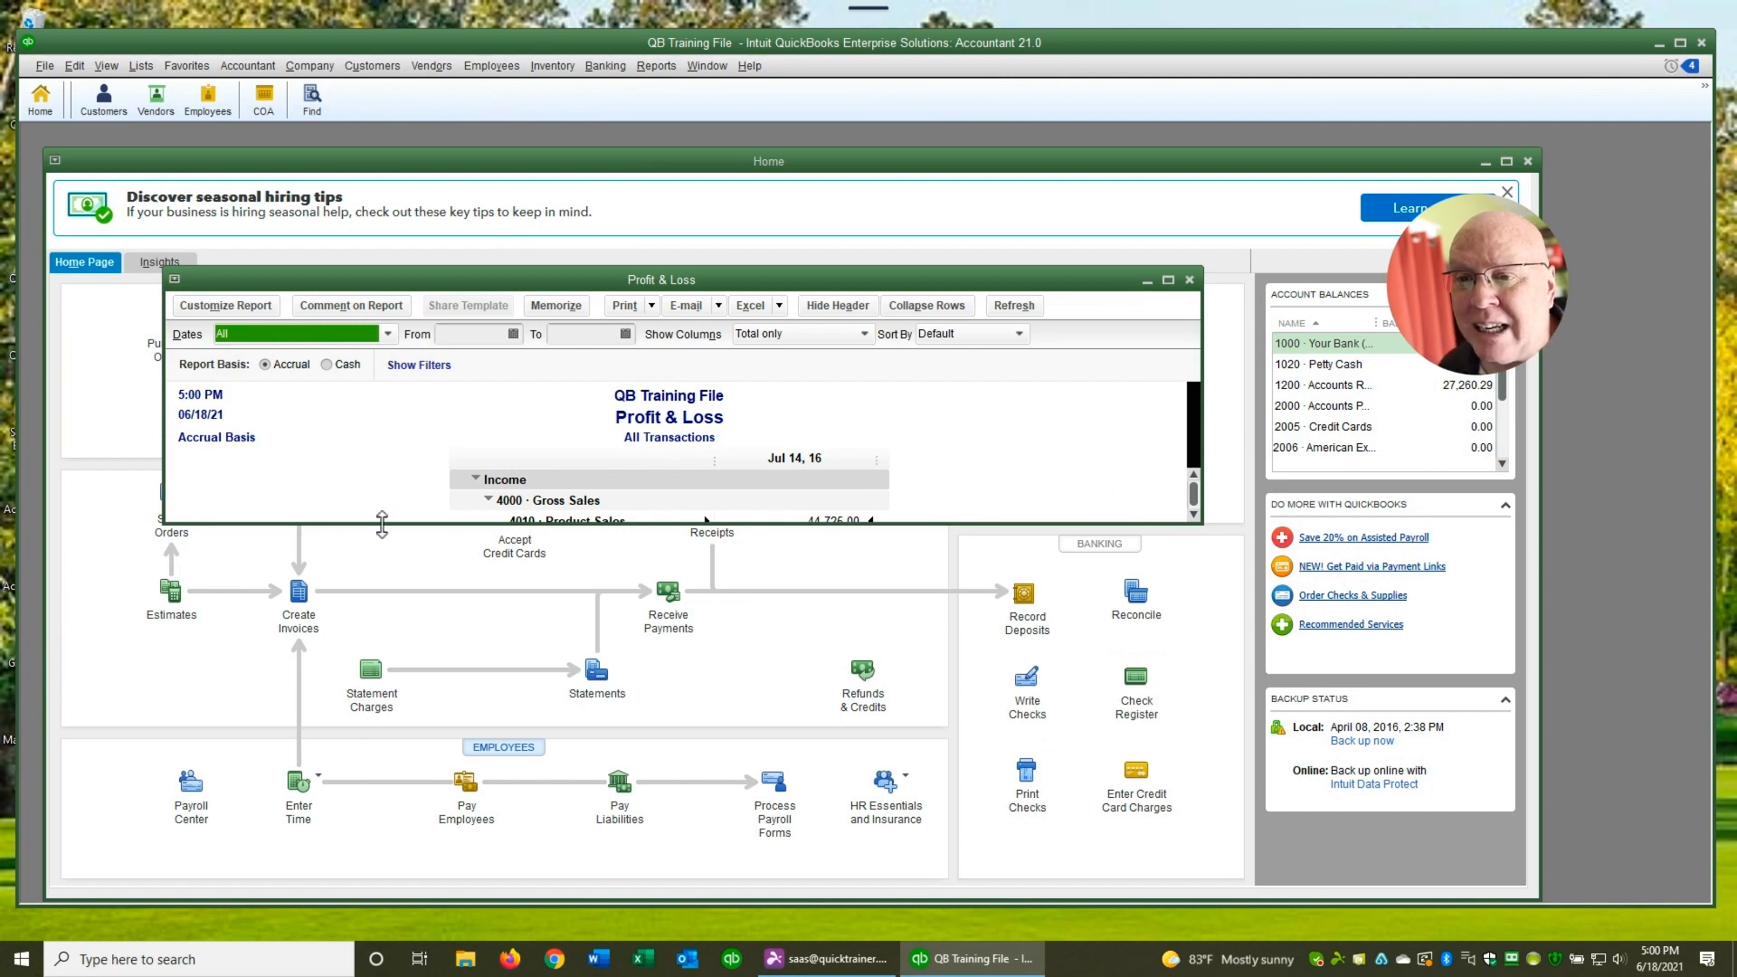
left_click_drag(380, 522, 373, 866)
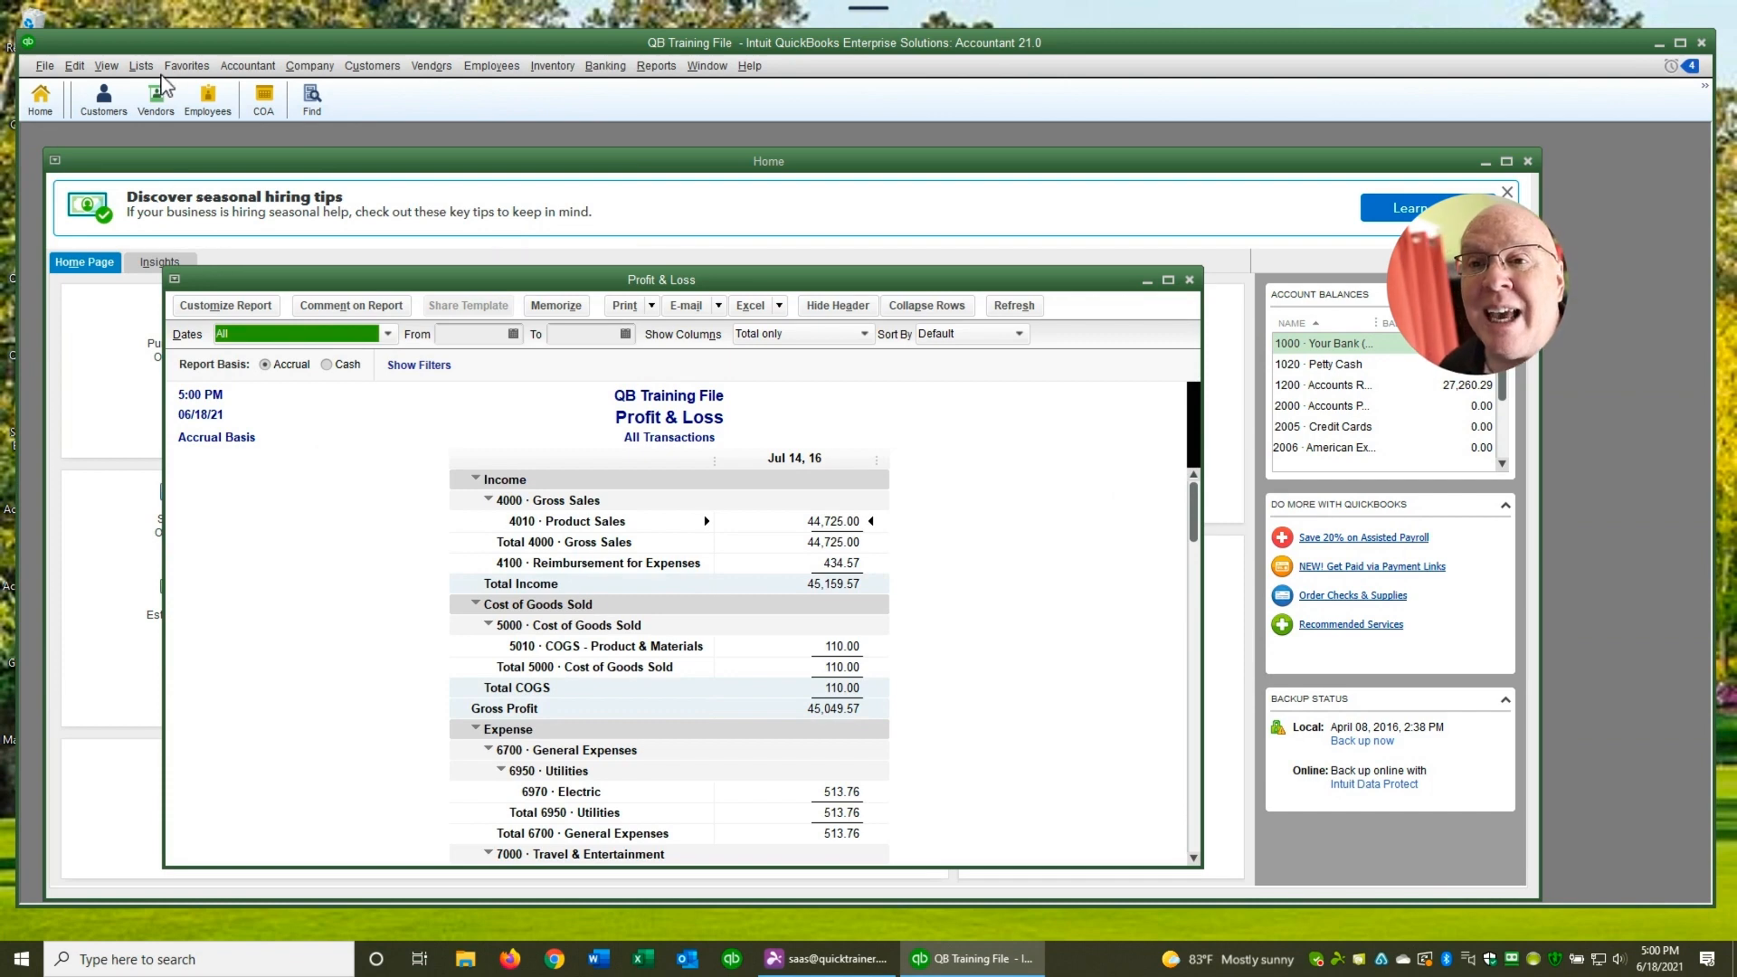
Add the Profit & Loss report for all dates to the icon bar and close the report without memorizing it
left_click(107, 67)
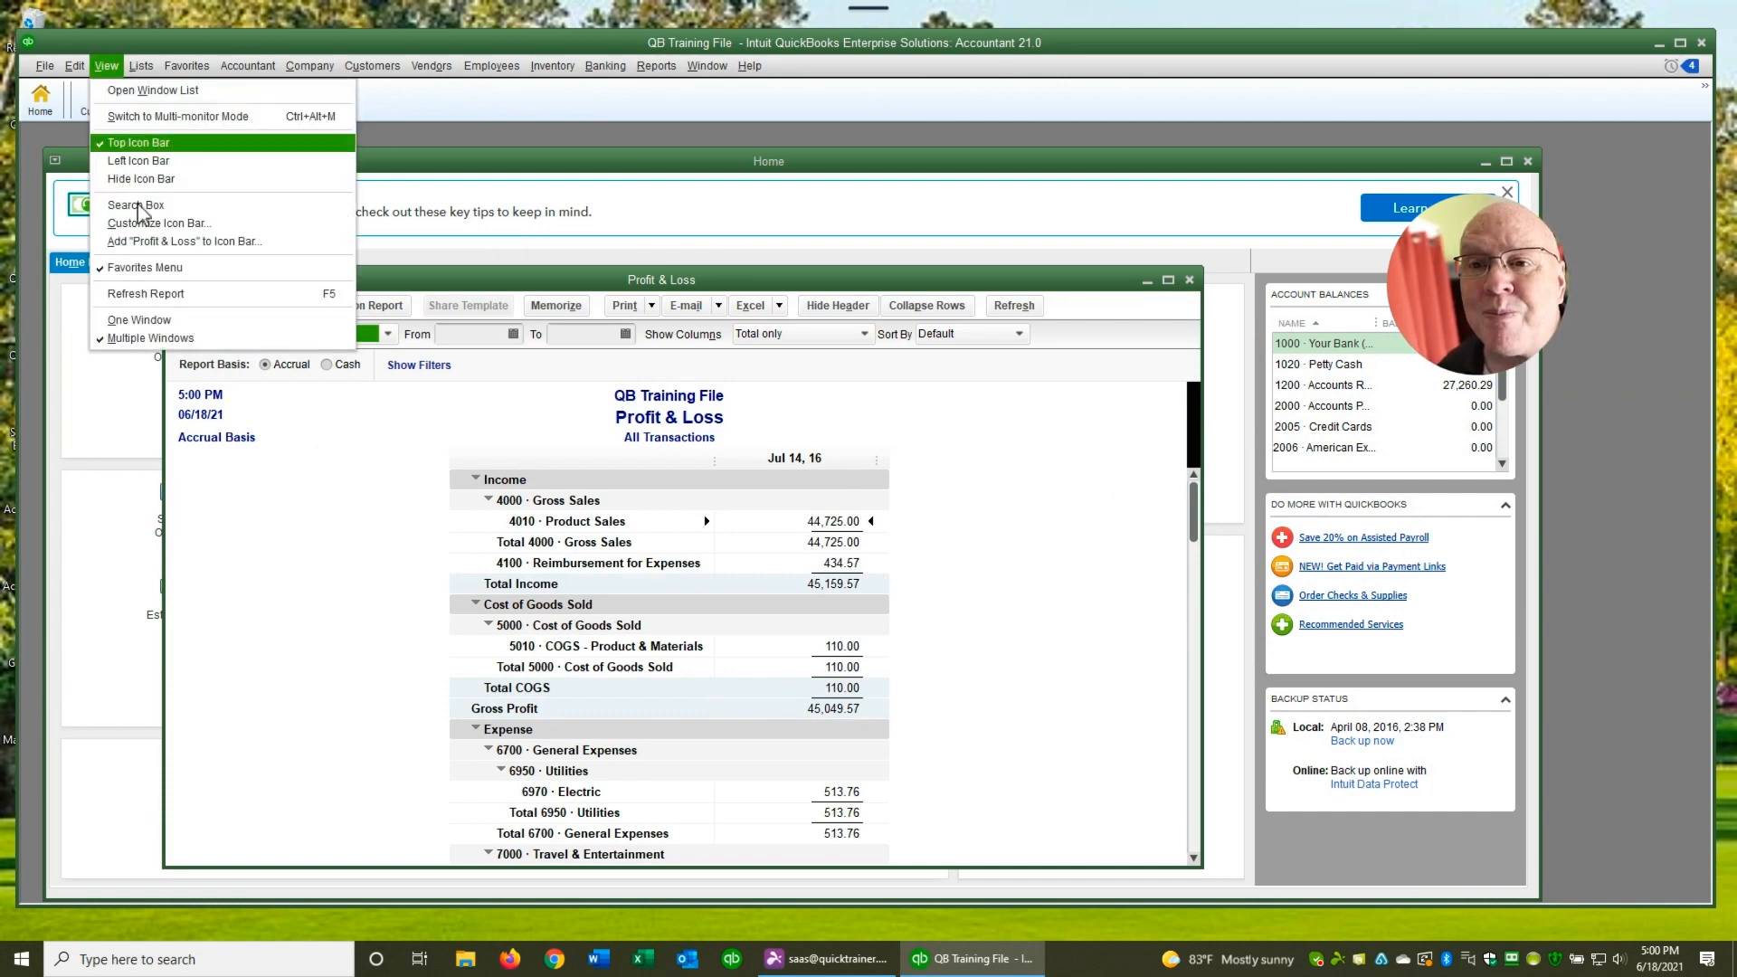
left_click(149, 241)
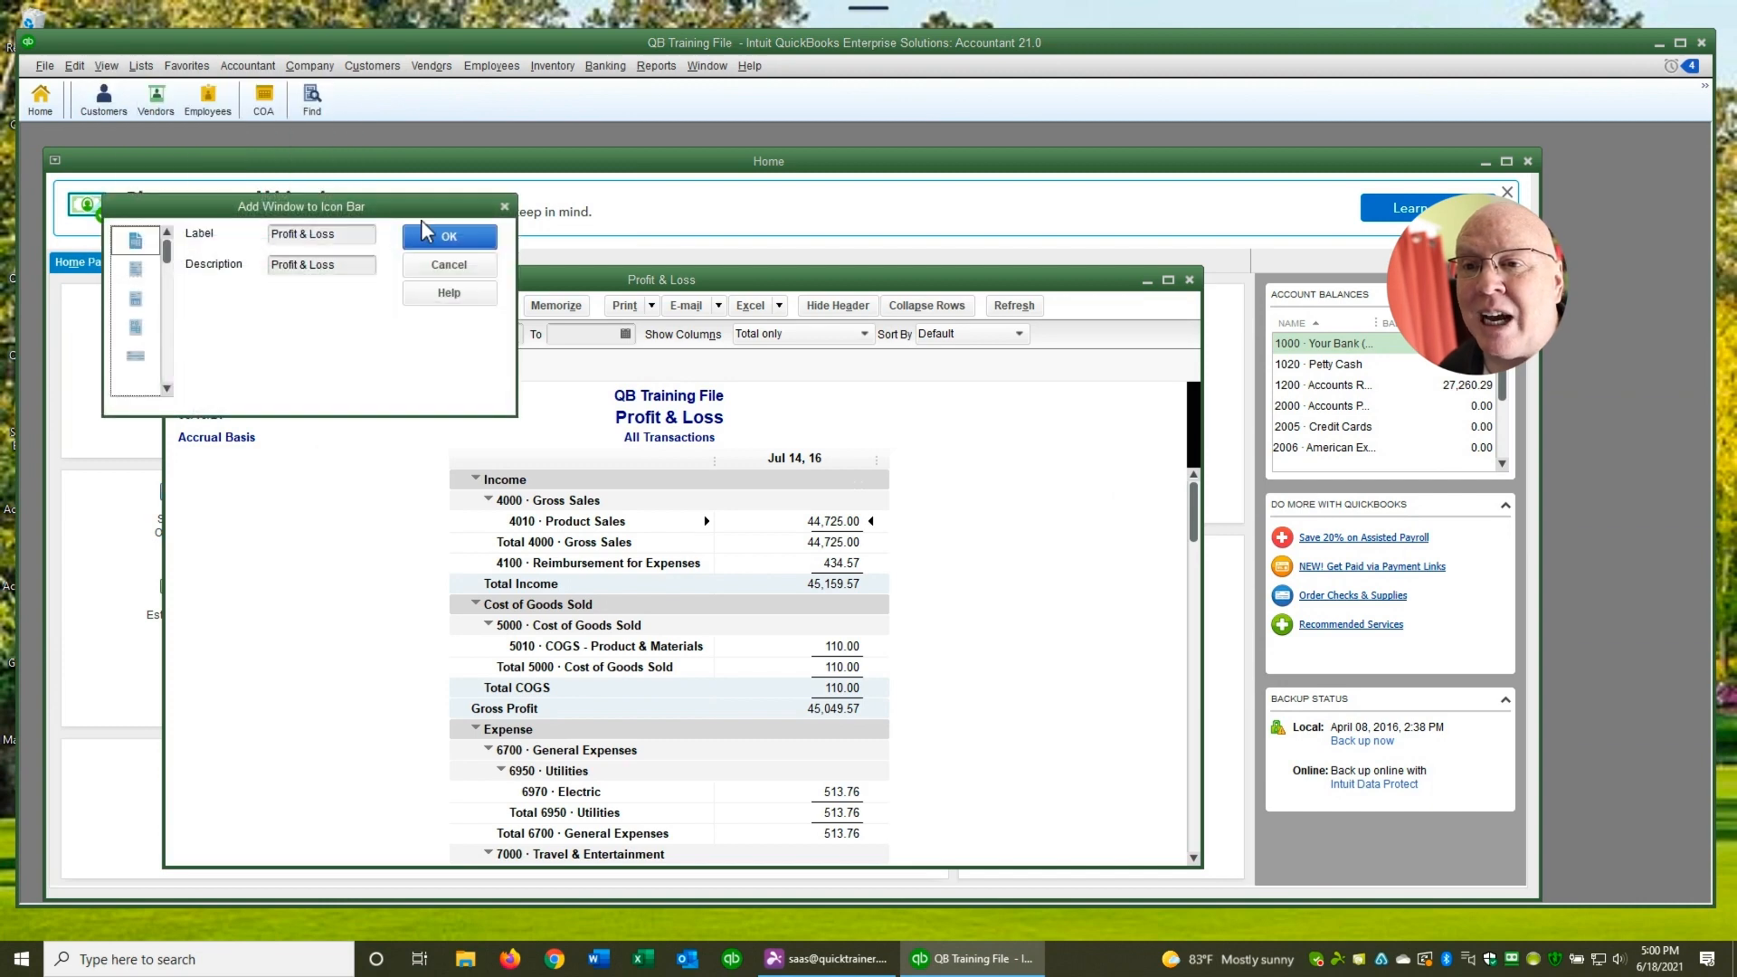
left_click(447, 233)
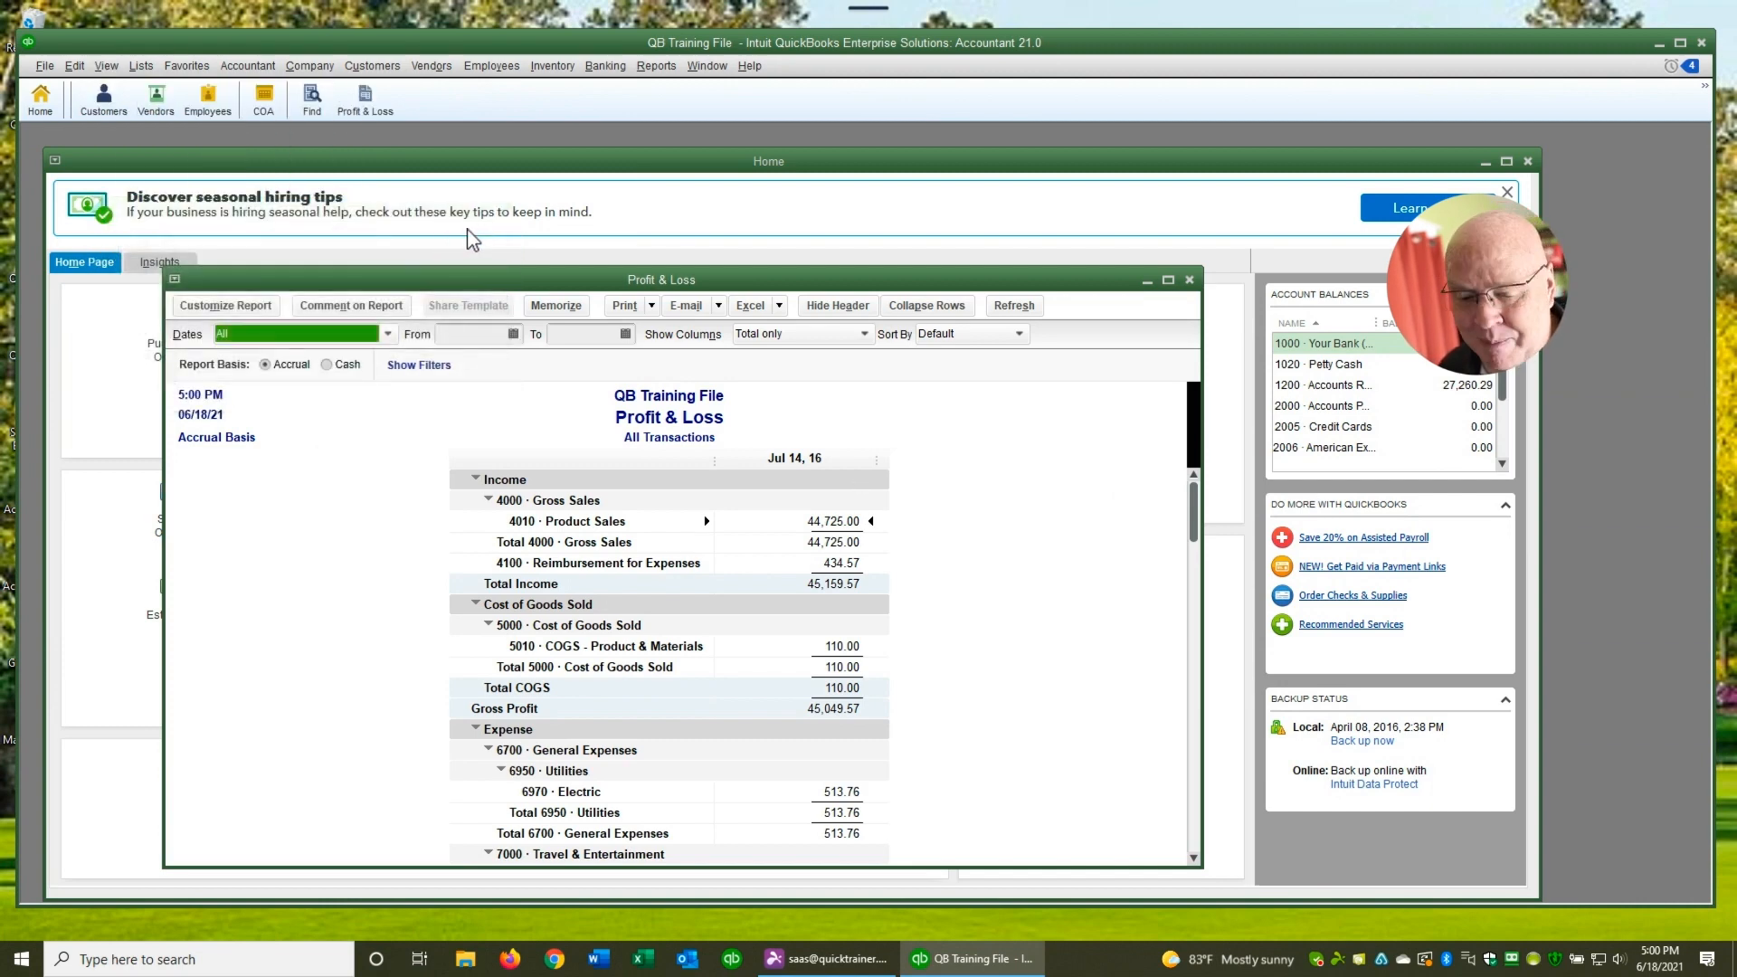
key("Escape")
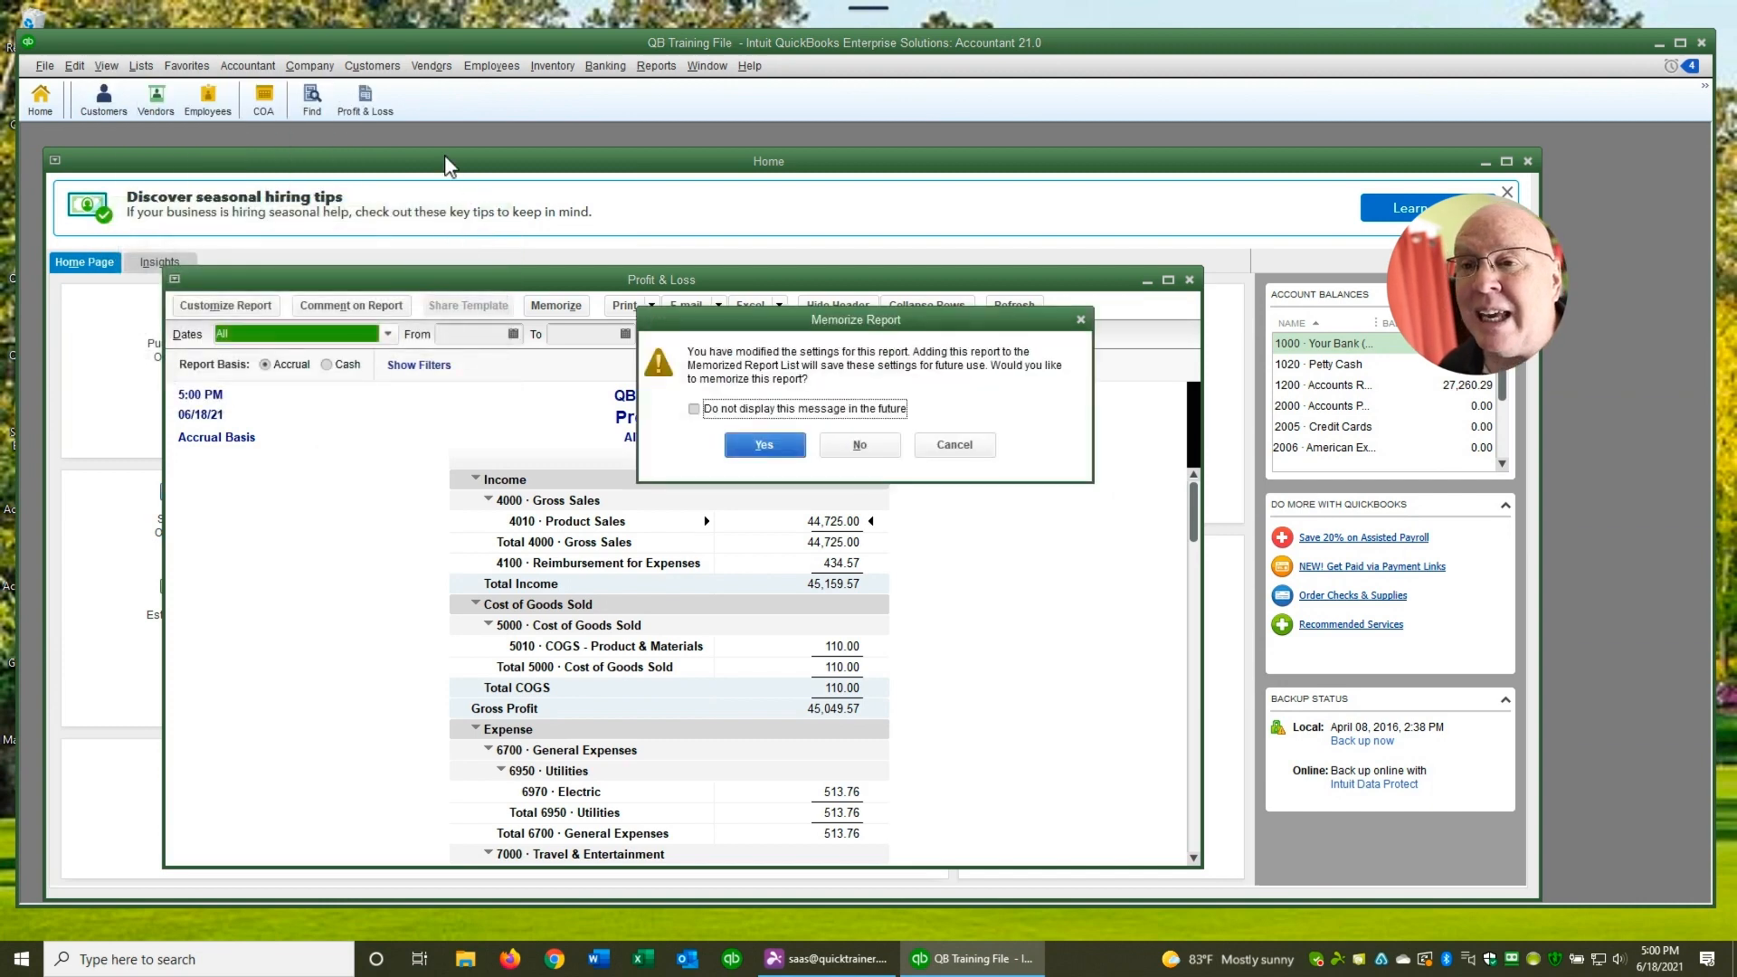
left_click(842, 443)
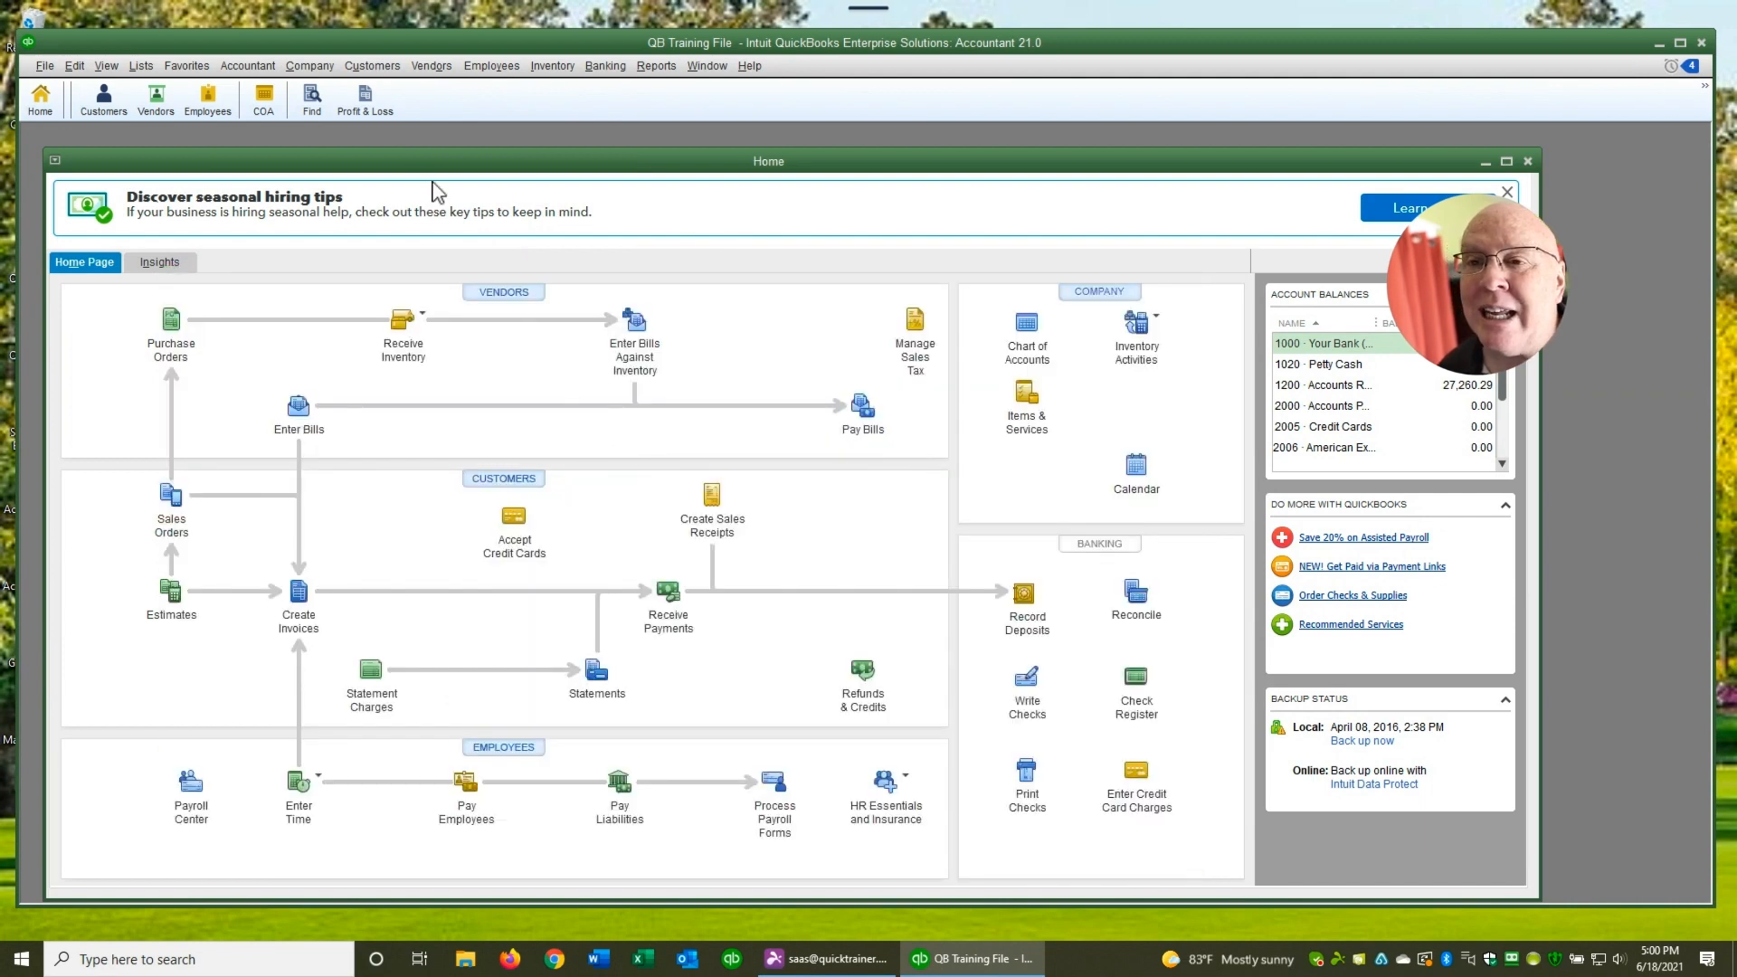
Reopen the Profit & Loss report from its icon bar shortcut and set its dates to This Fiscal Year-to-date
left_click(364, 107)
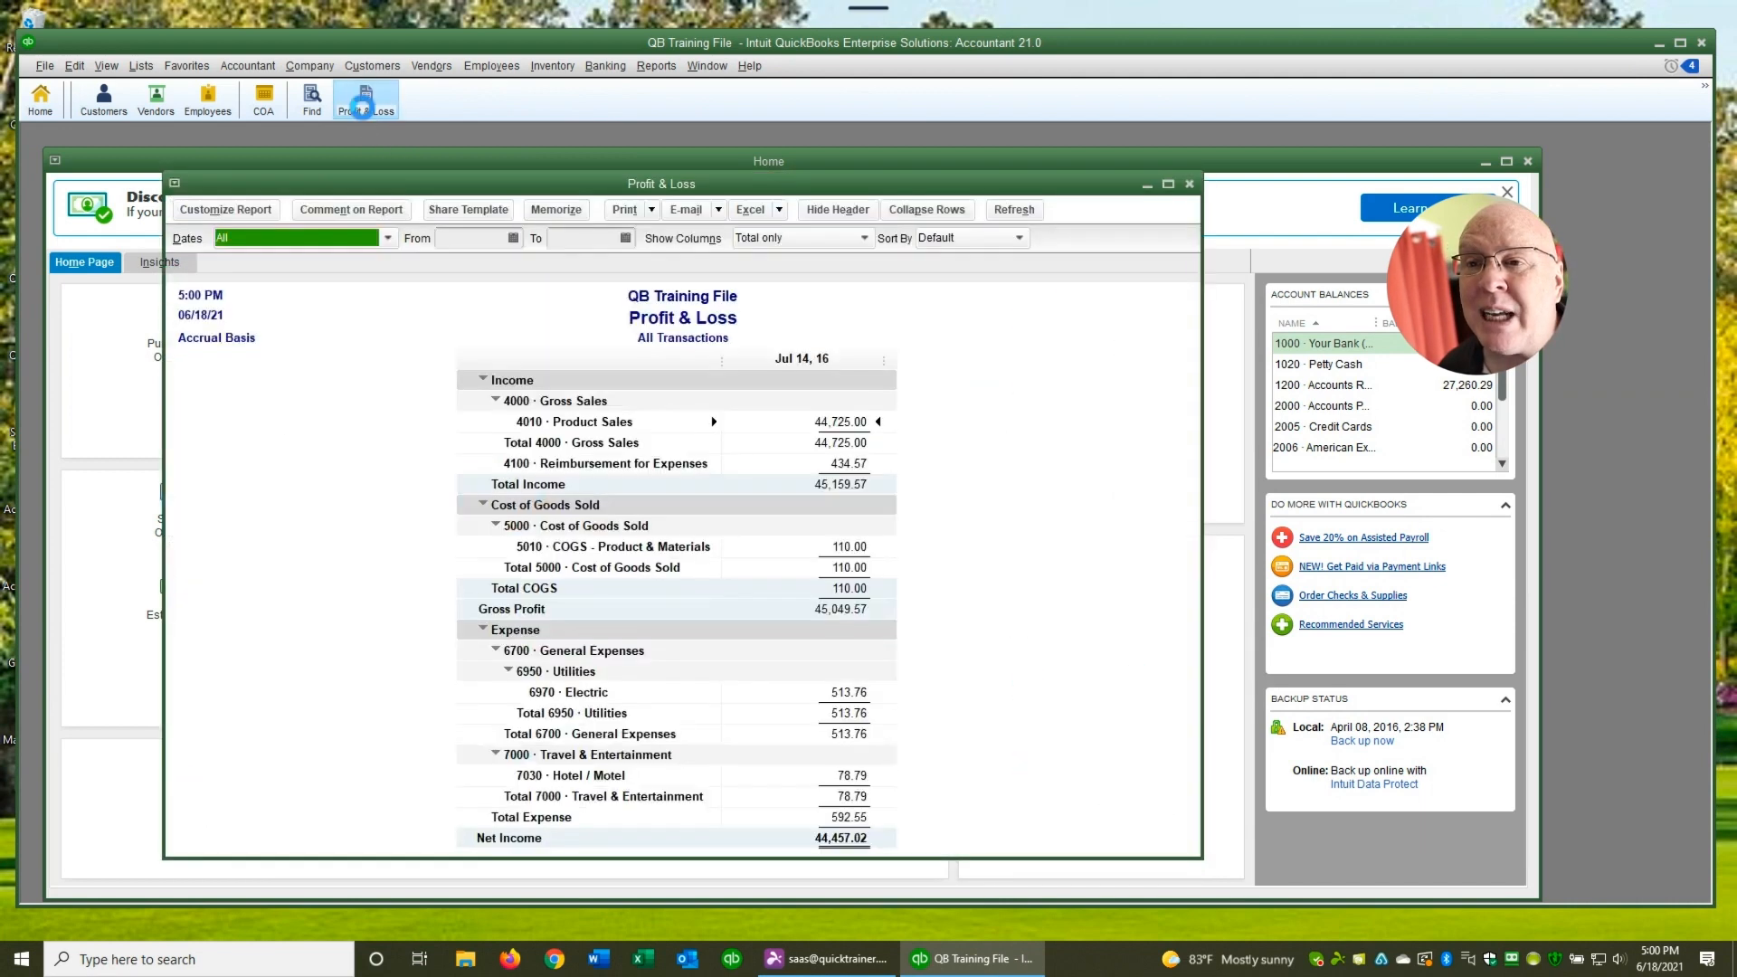
left_click(328, 237)
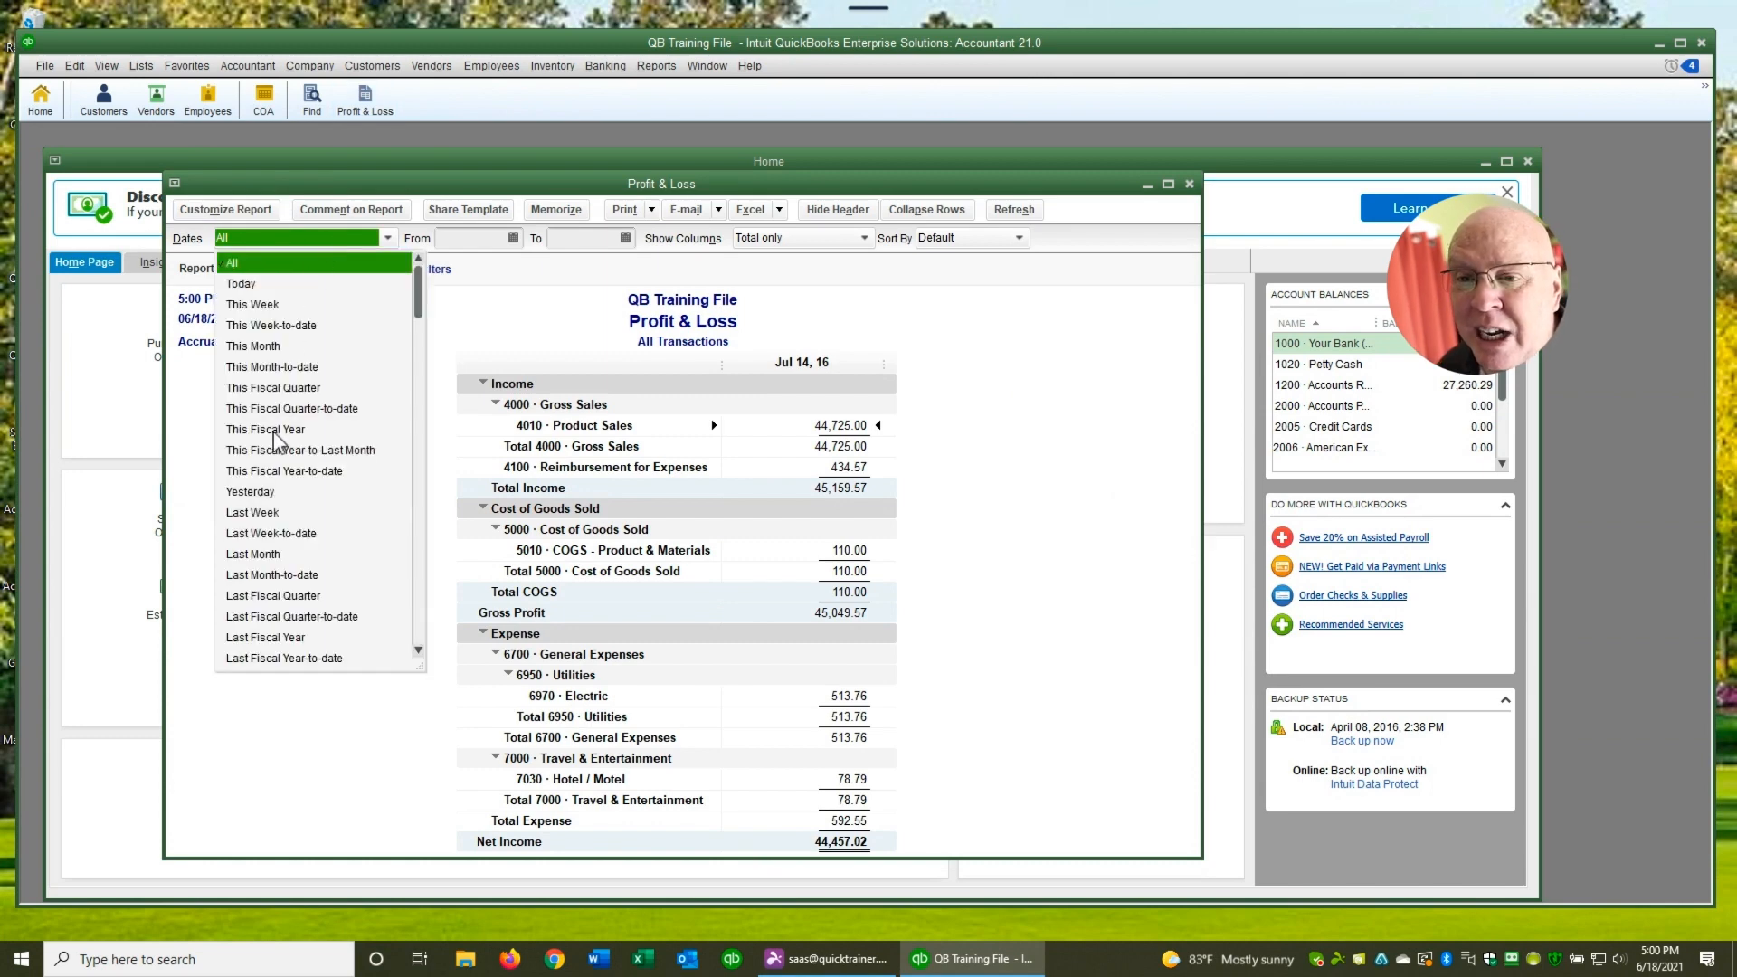
left_click(264, 472)
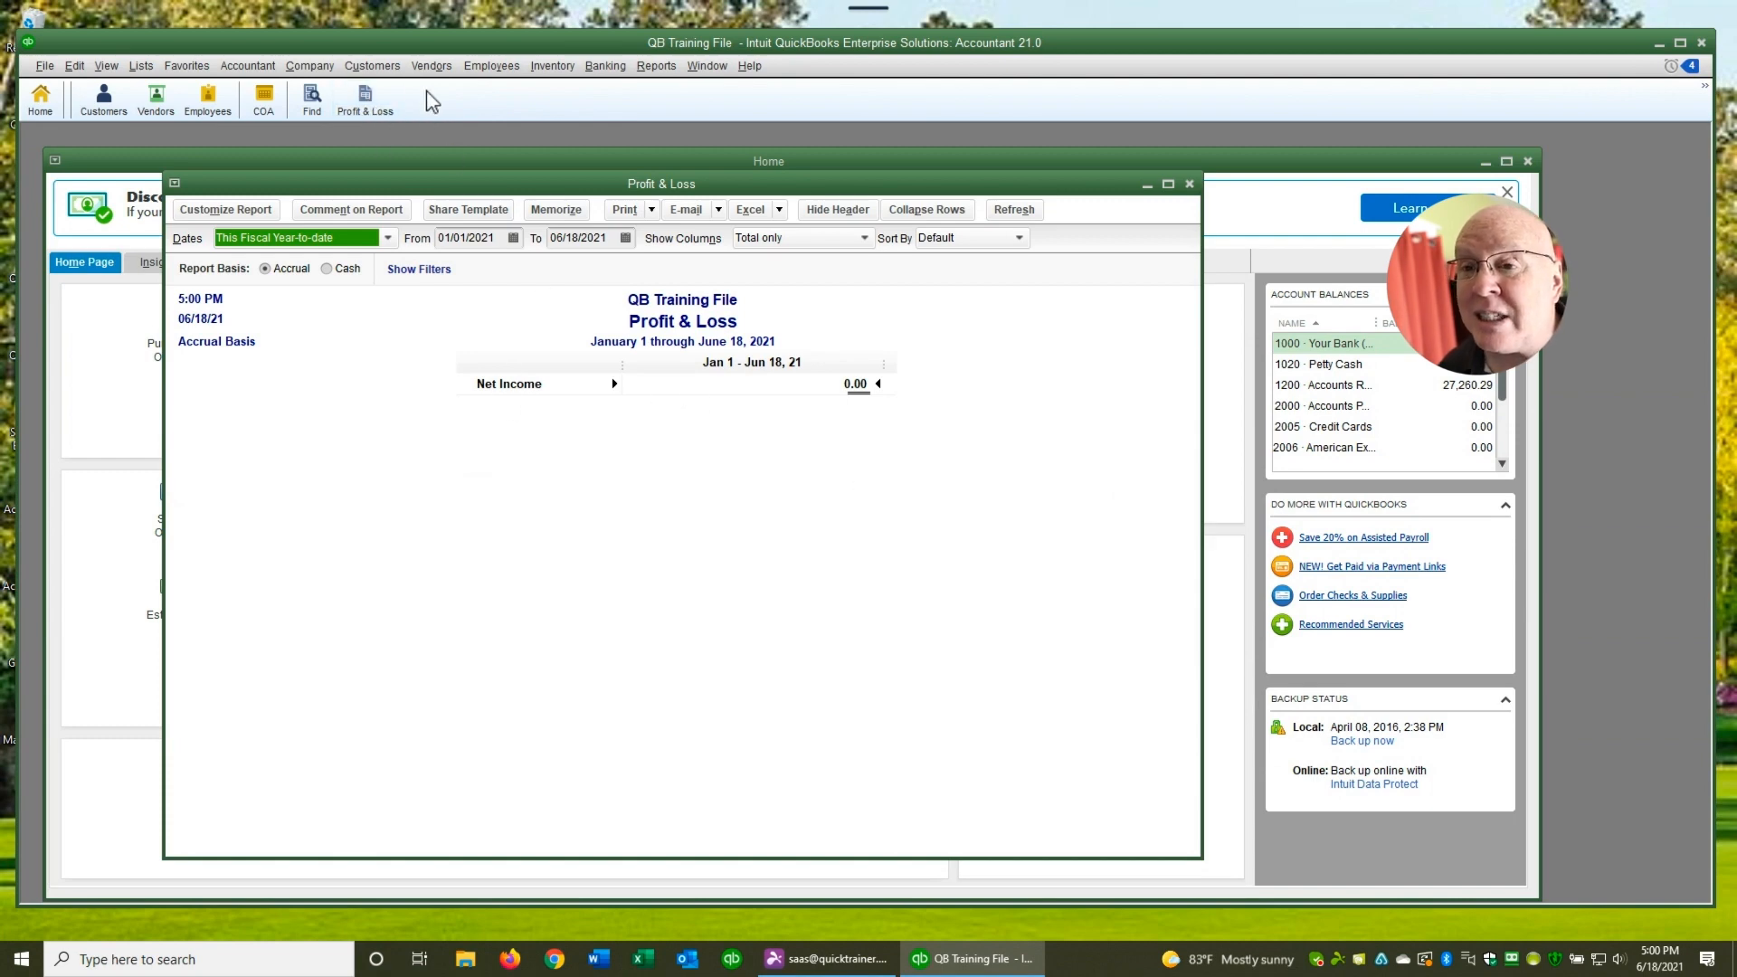
left_click(107, 69)
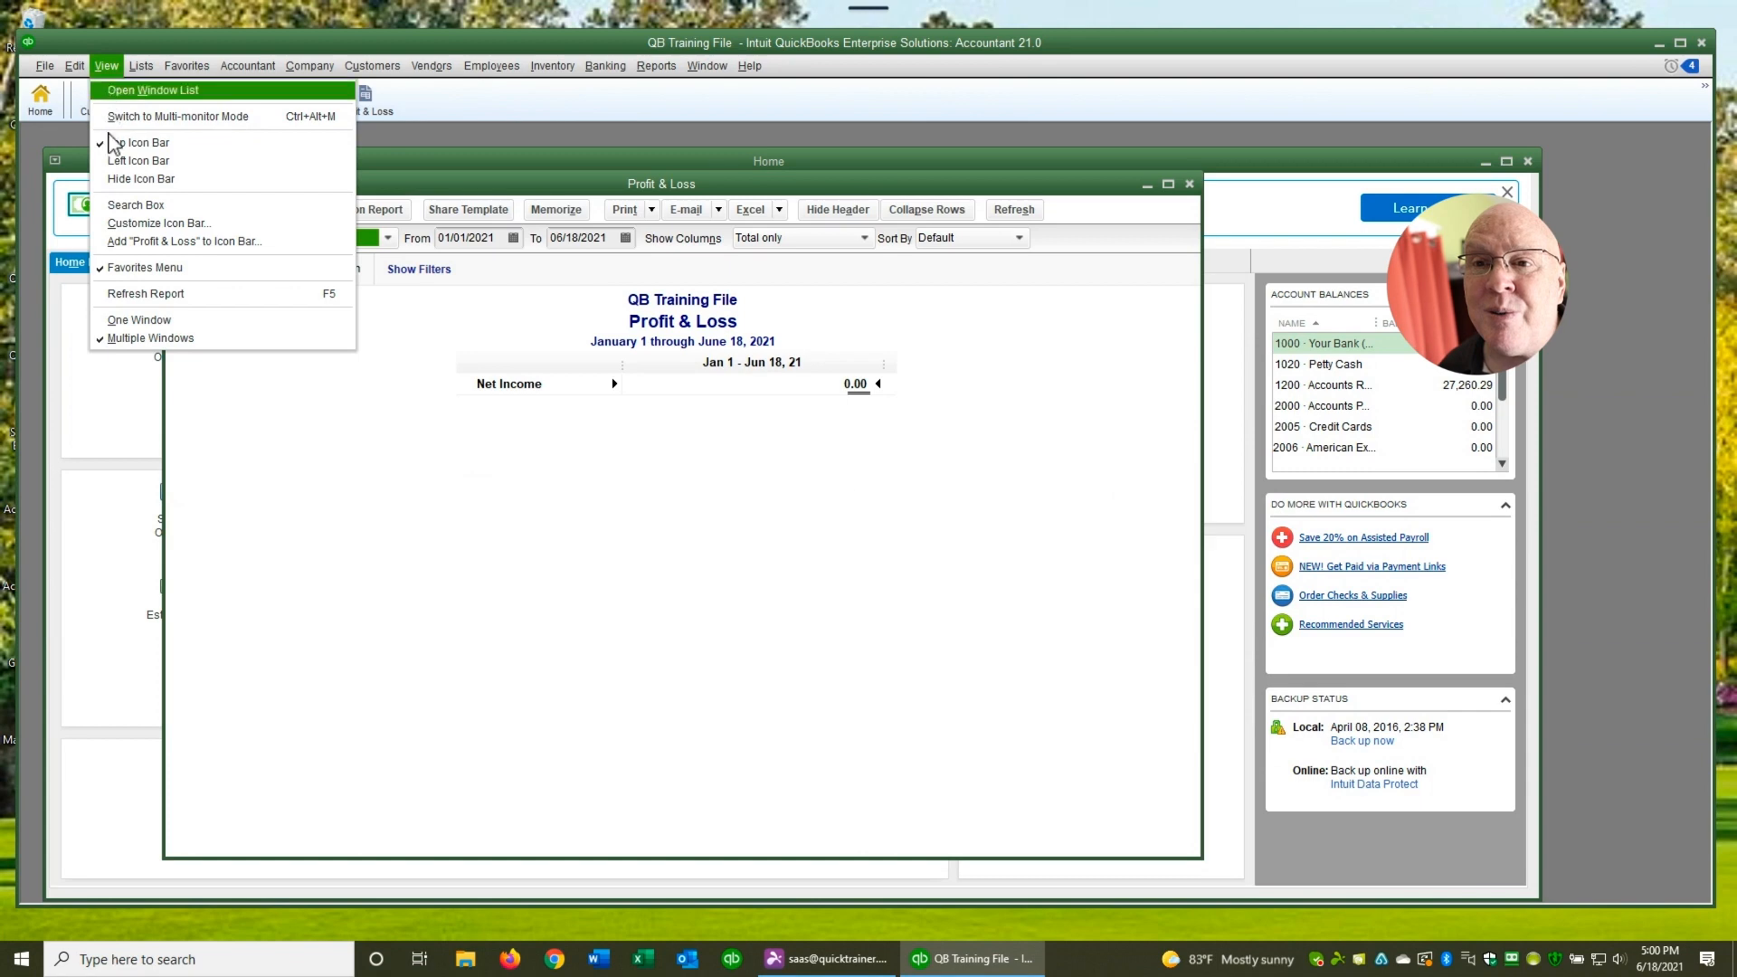
left_click(151, 239)
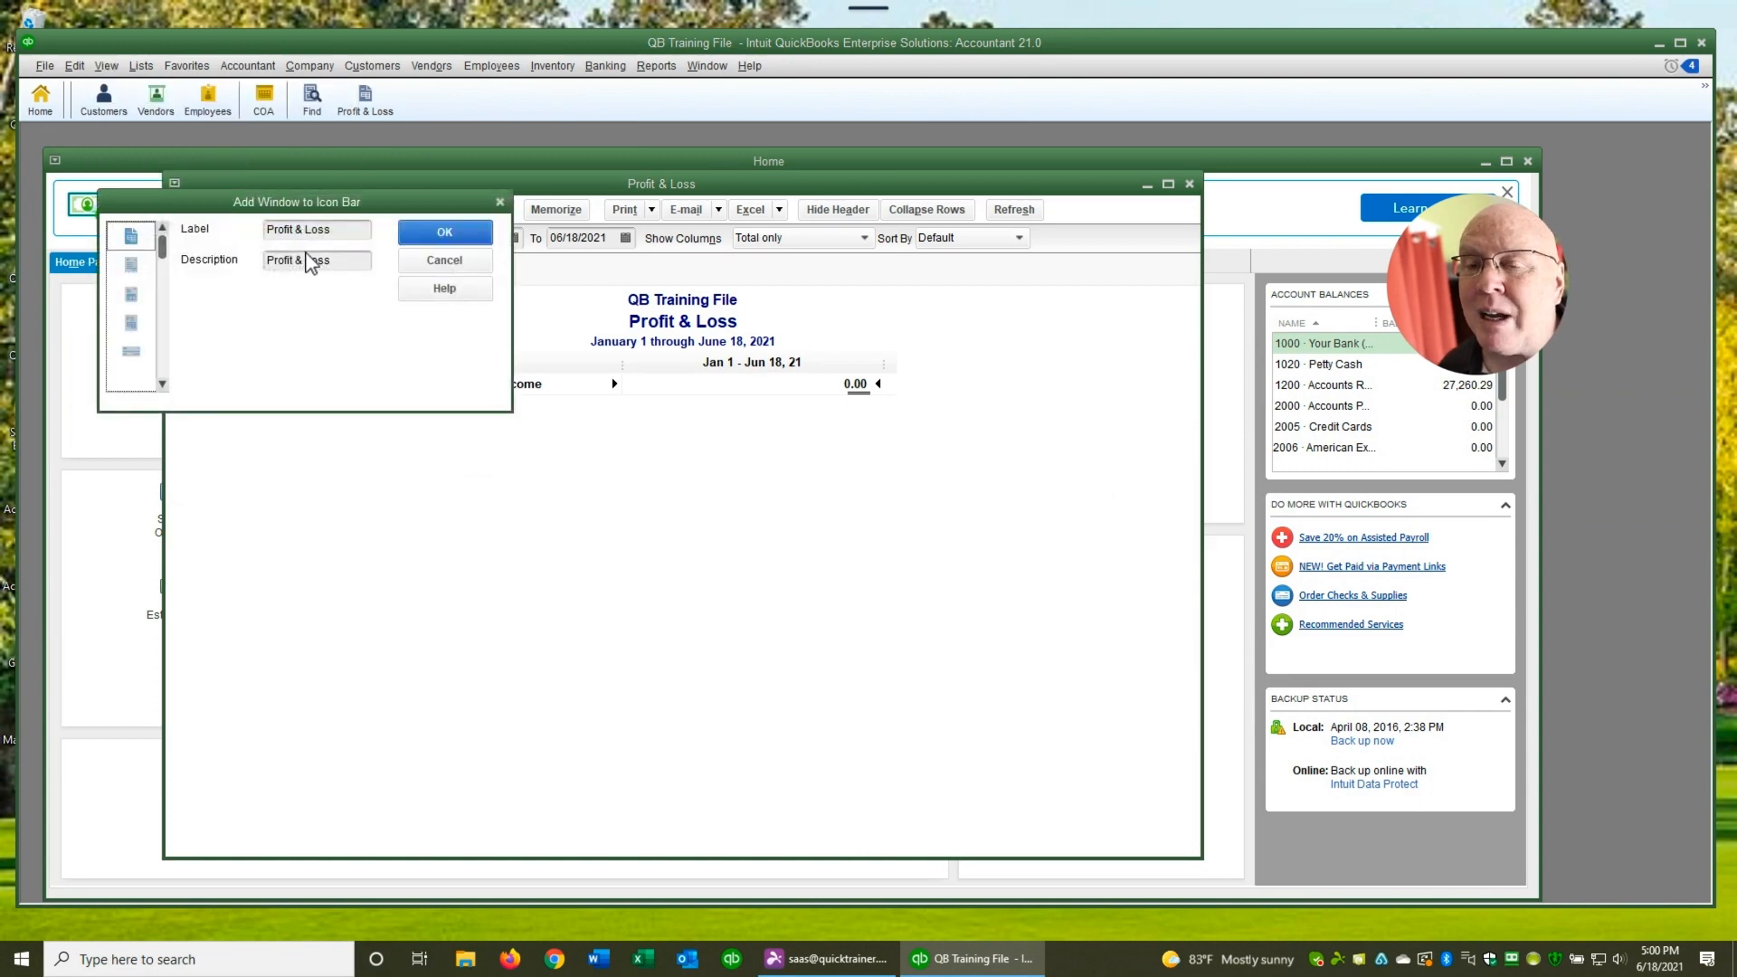
key("Escape")
Delete the existing Profit & Loss shortcut from the icon bar content and apply the change
left_click(107, 70)
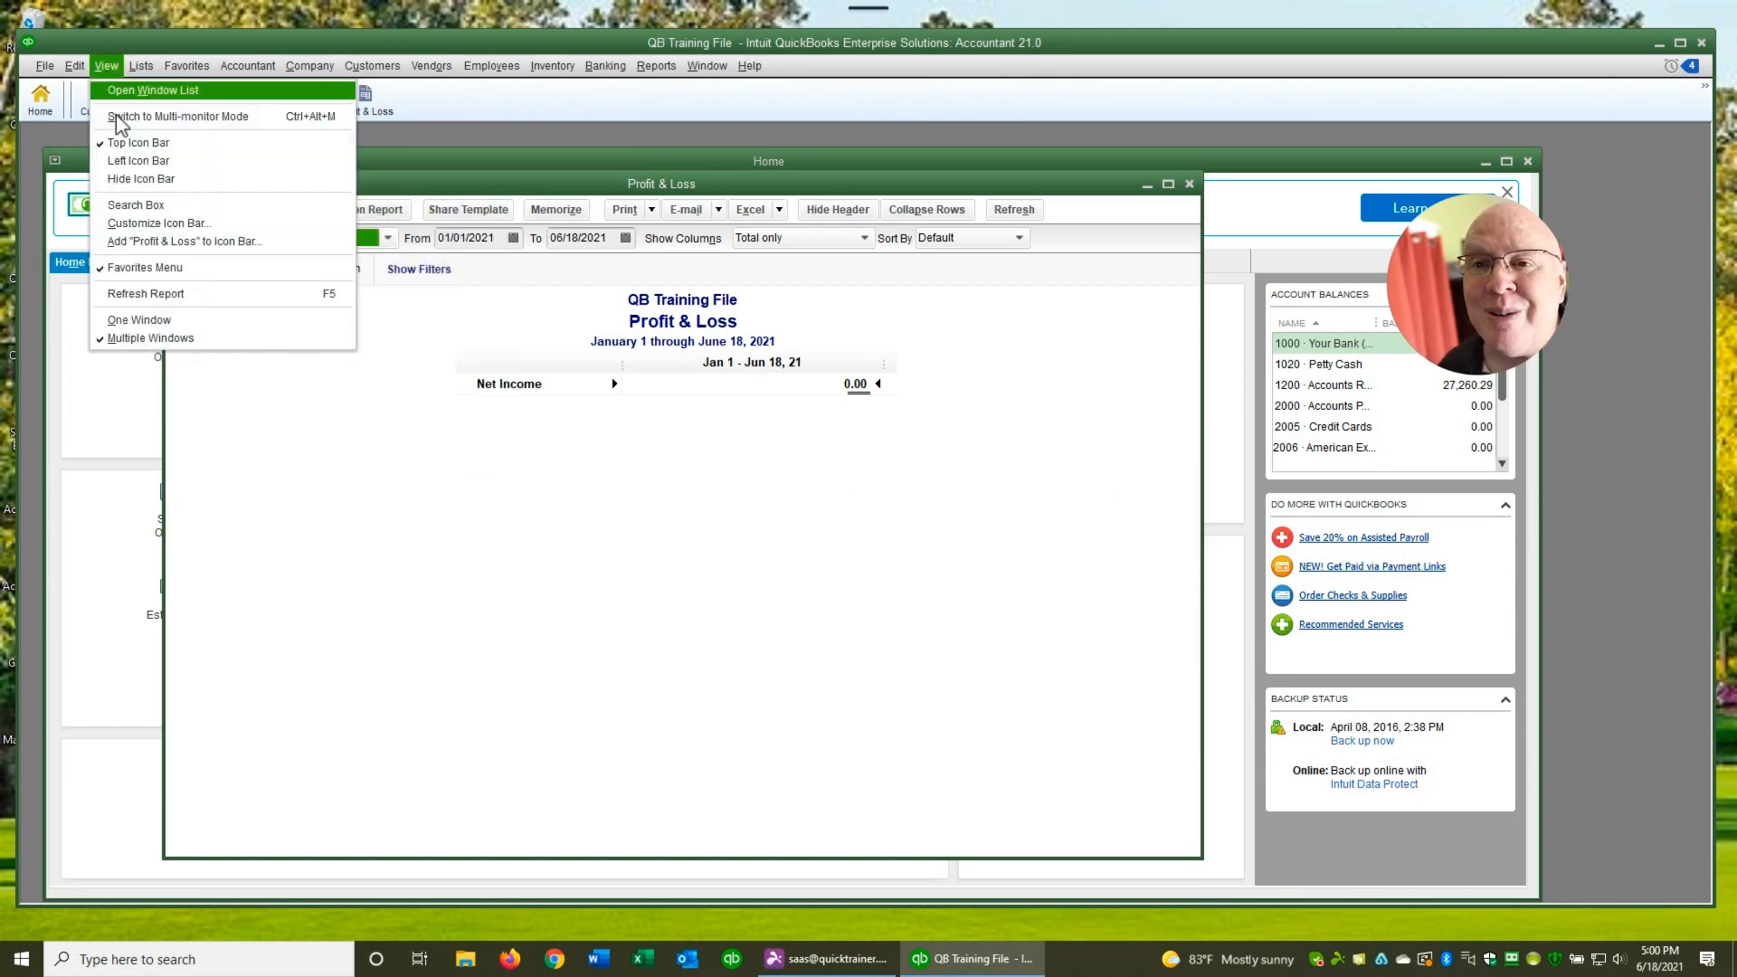
left_click(124, 224)
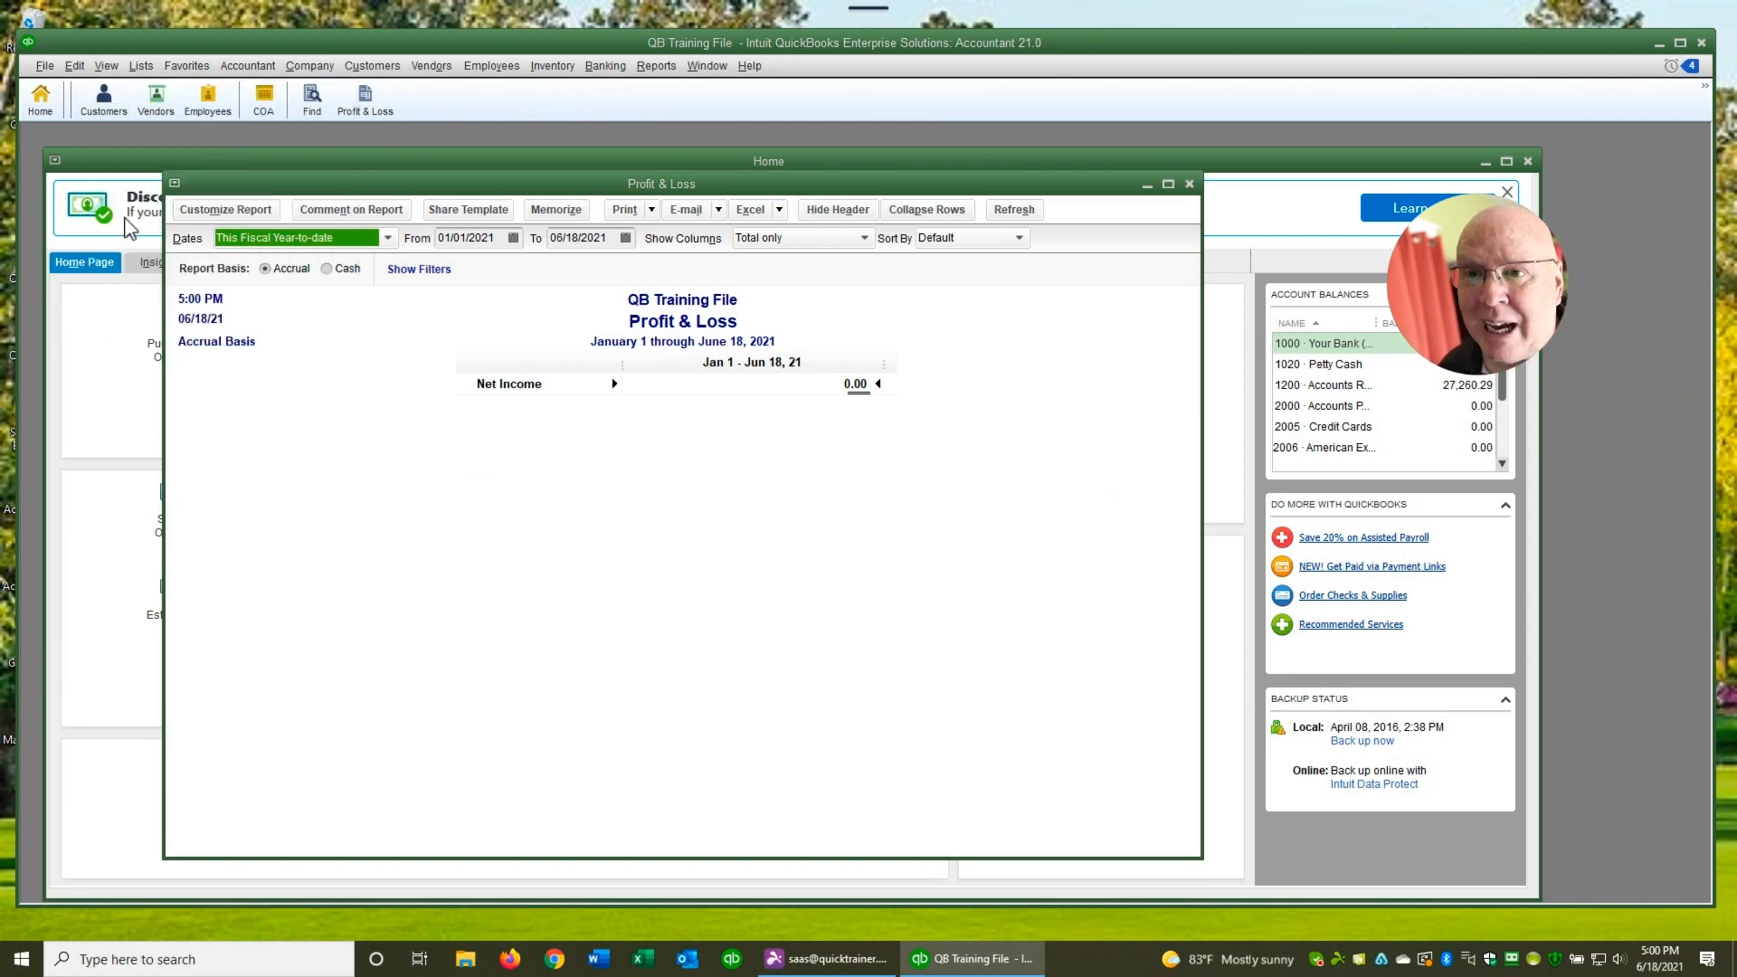
left_click(271, 258)
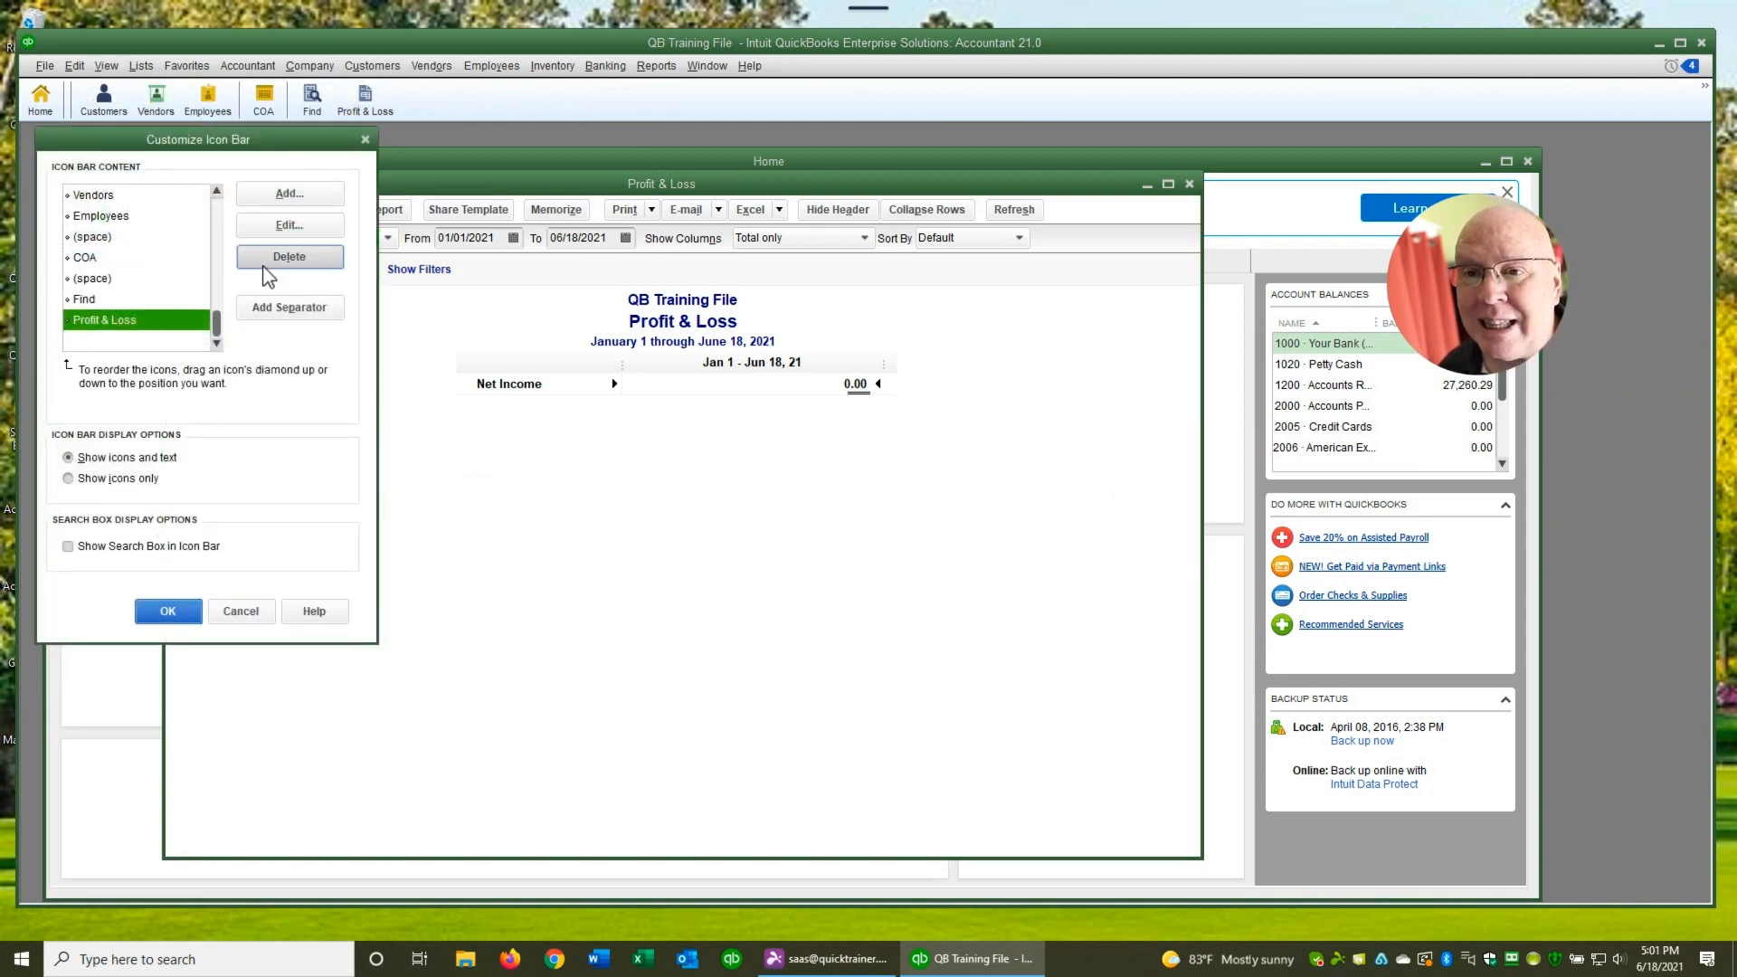
left_click(163, 612)
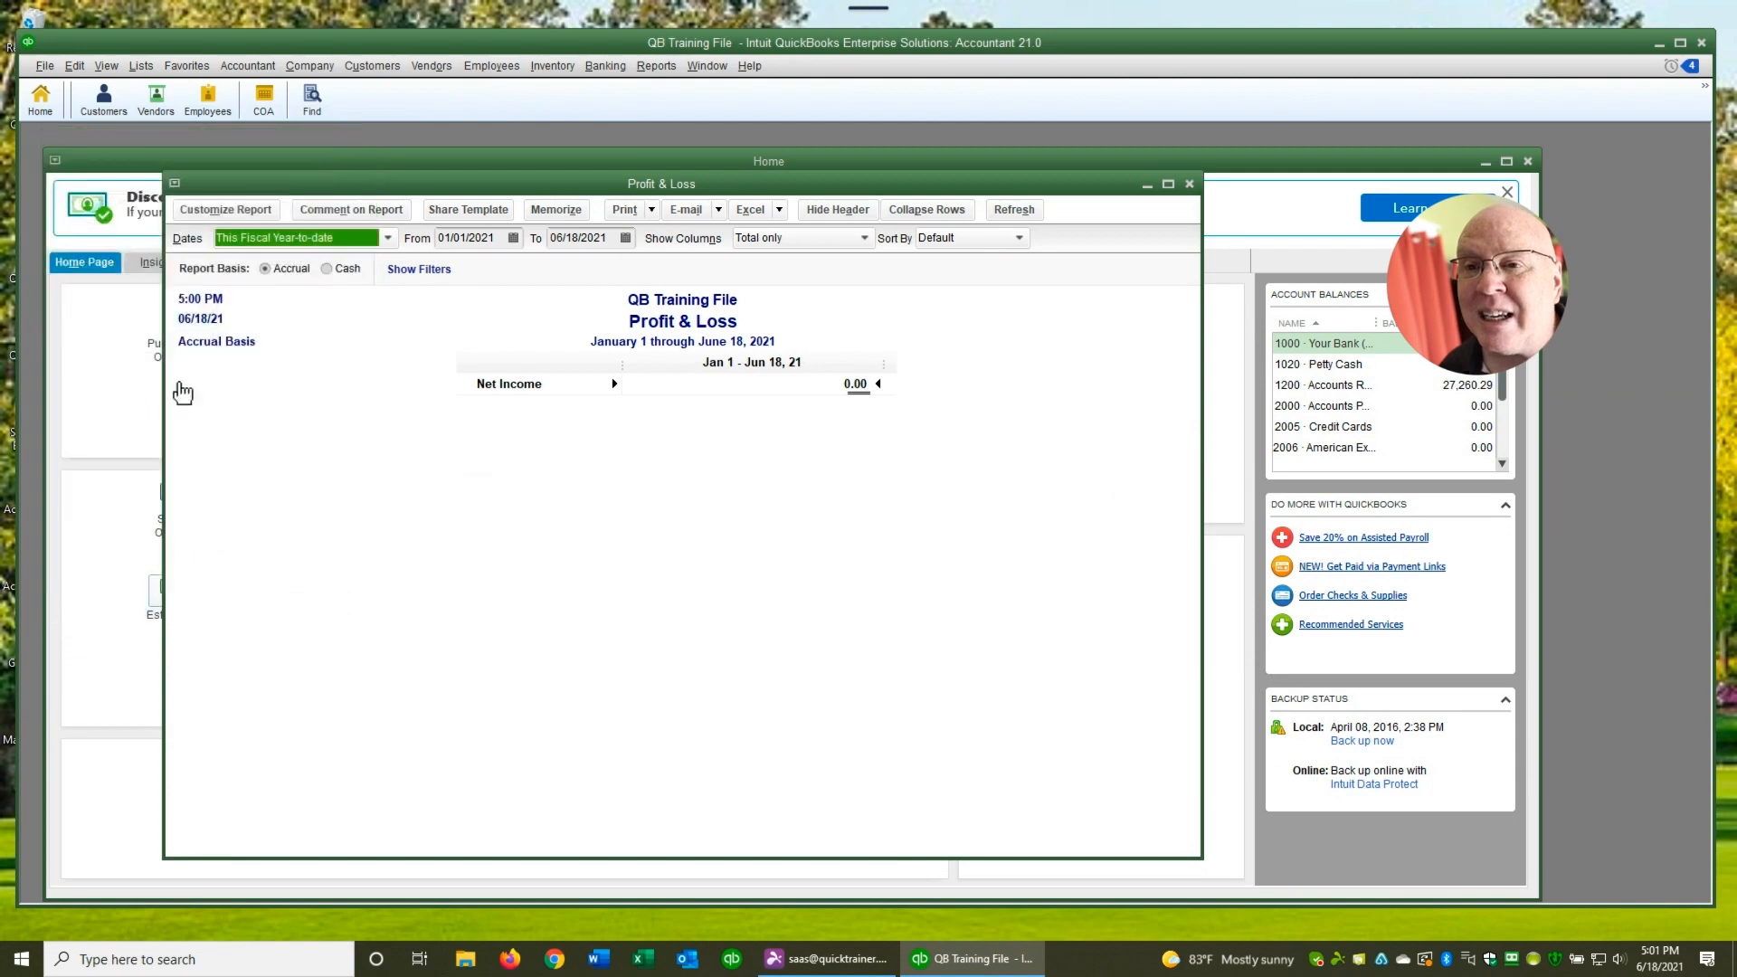
Add the year-to-date Profit & Loss report to the icon bar and close the report without memorizing it
left_click(107, 67)
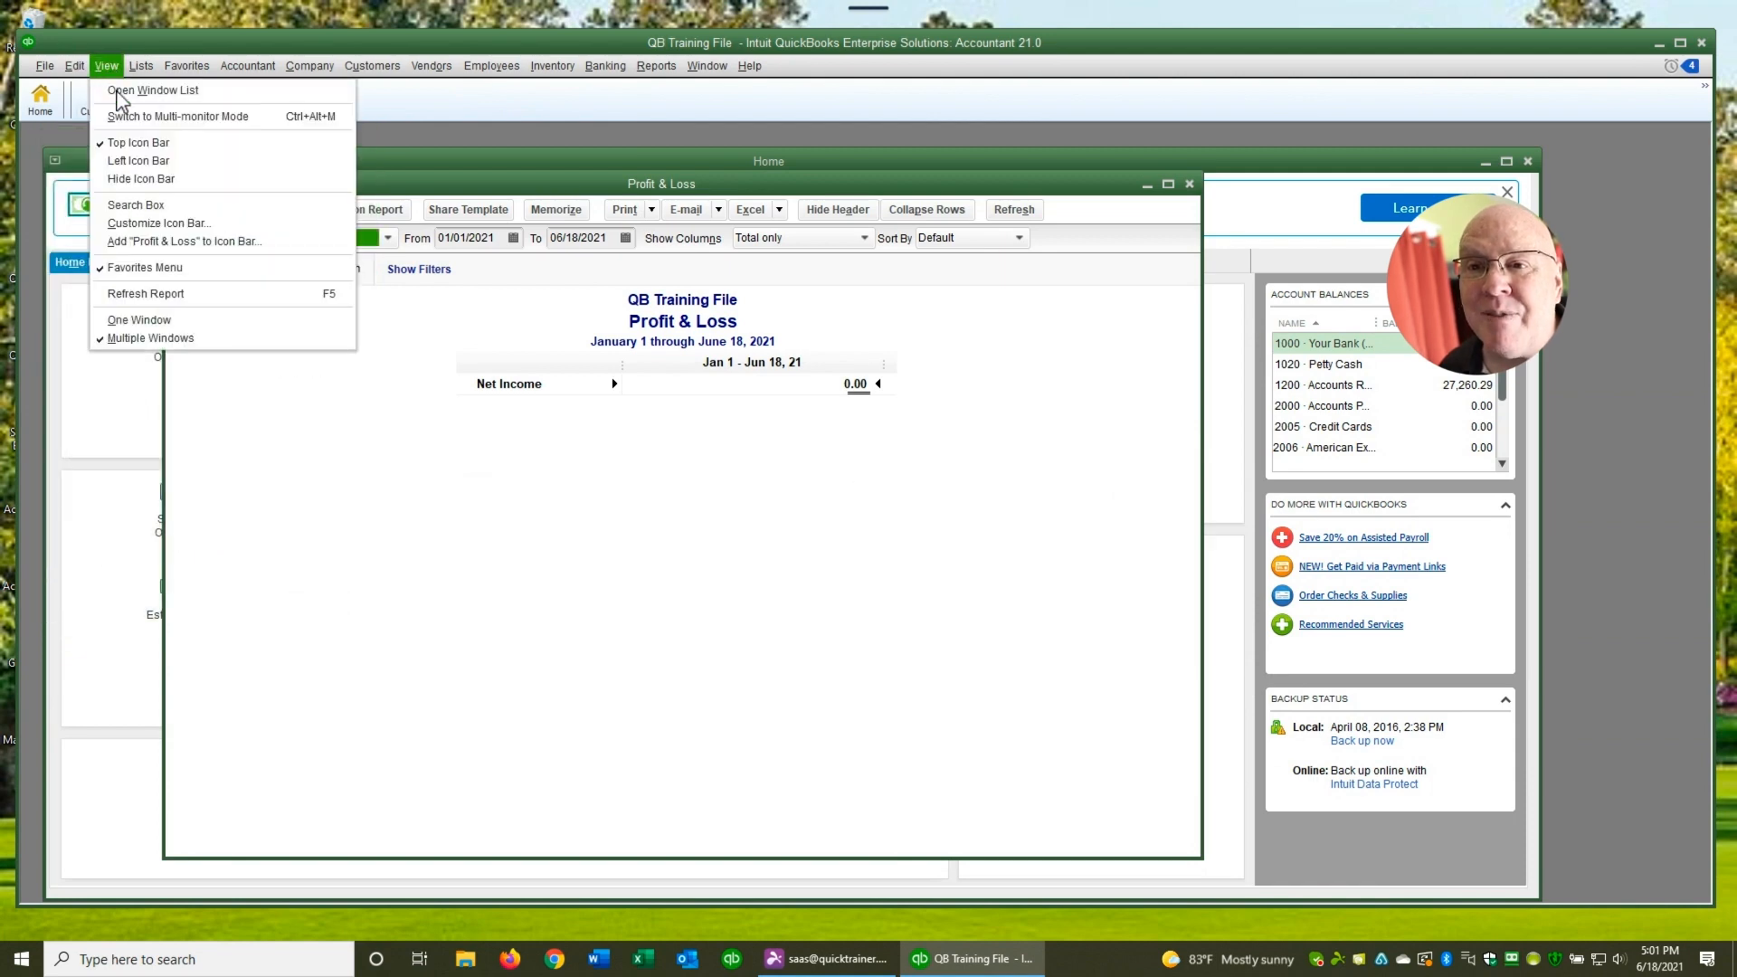
left_click(144, 241)
left_click(407, 224)
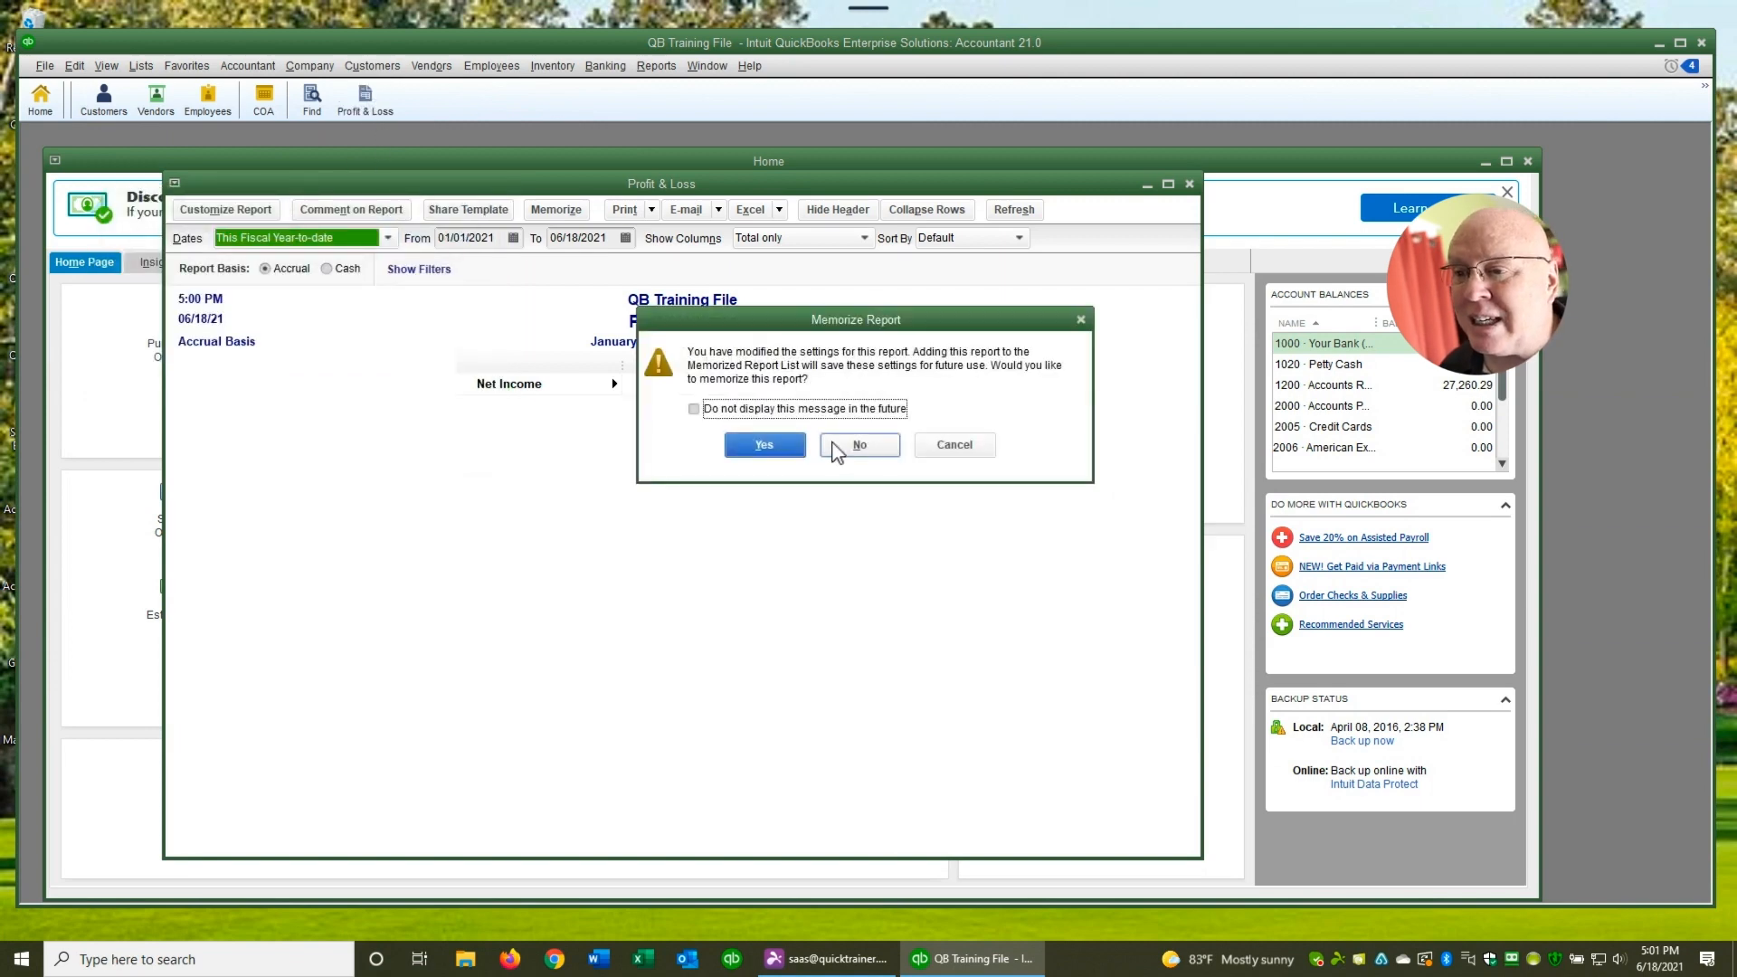
left_click(767, 412)
left_click(859, 445)
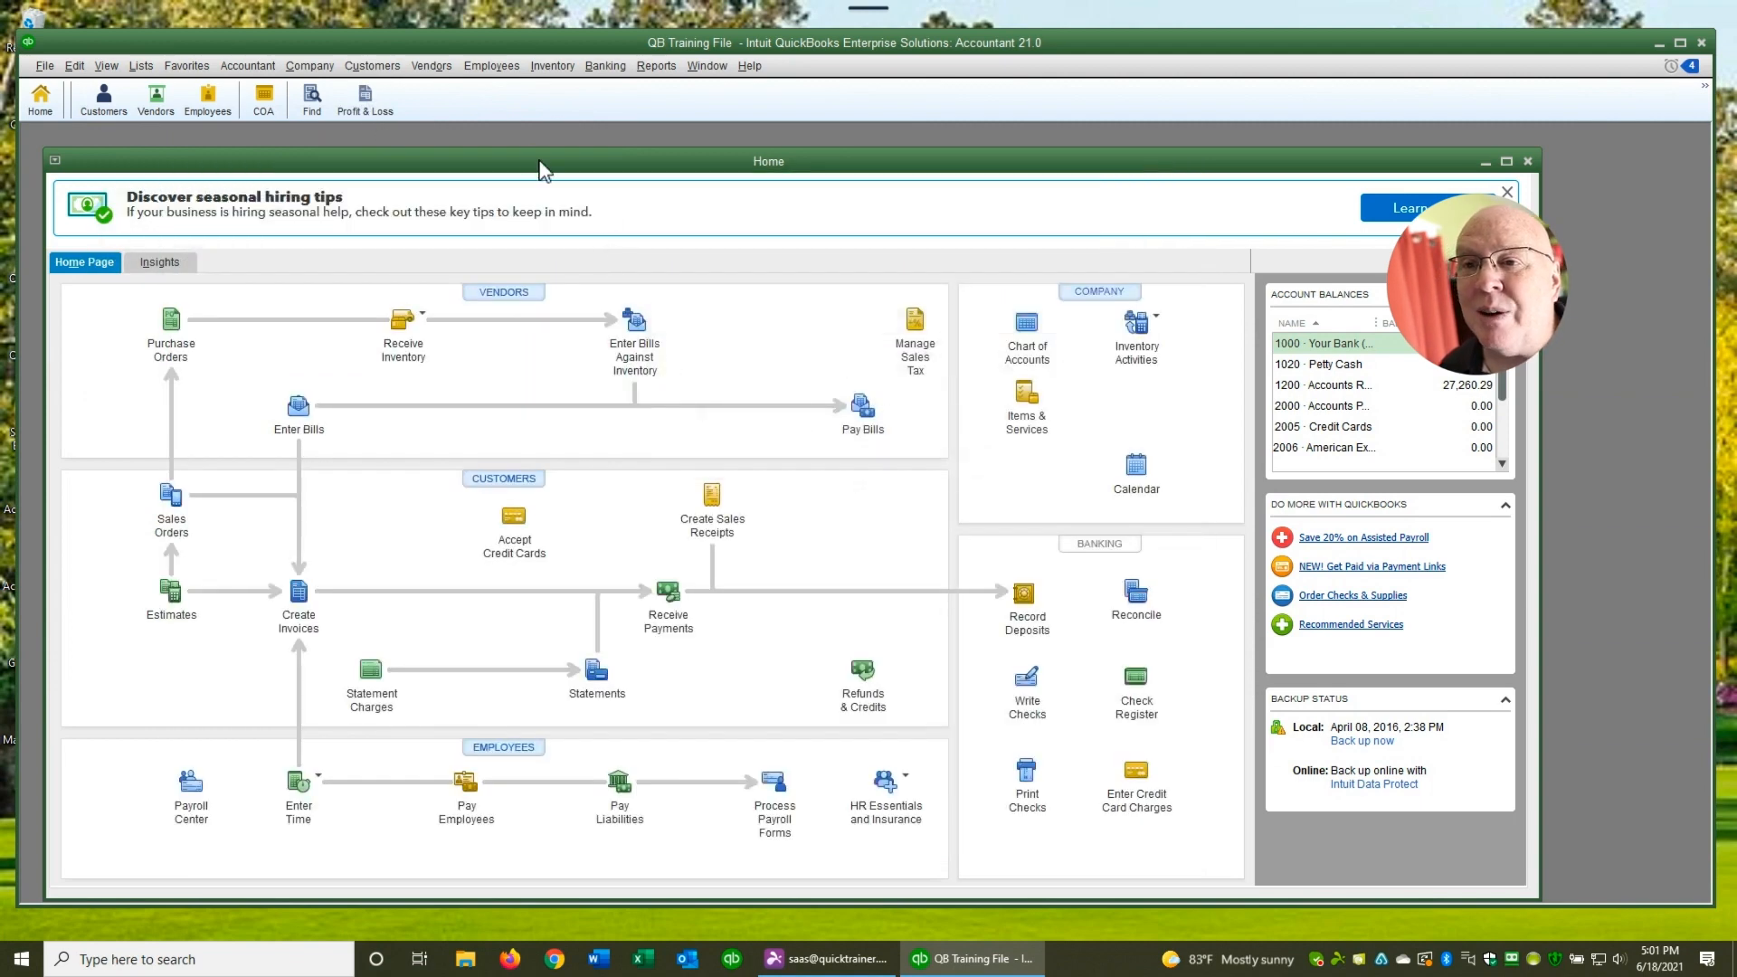
Check which date range the new Profit & Loss shortcut on the icon bar opens with, and close the report
left_click(366, 99)
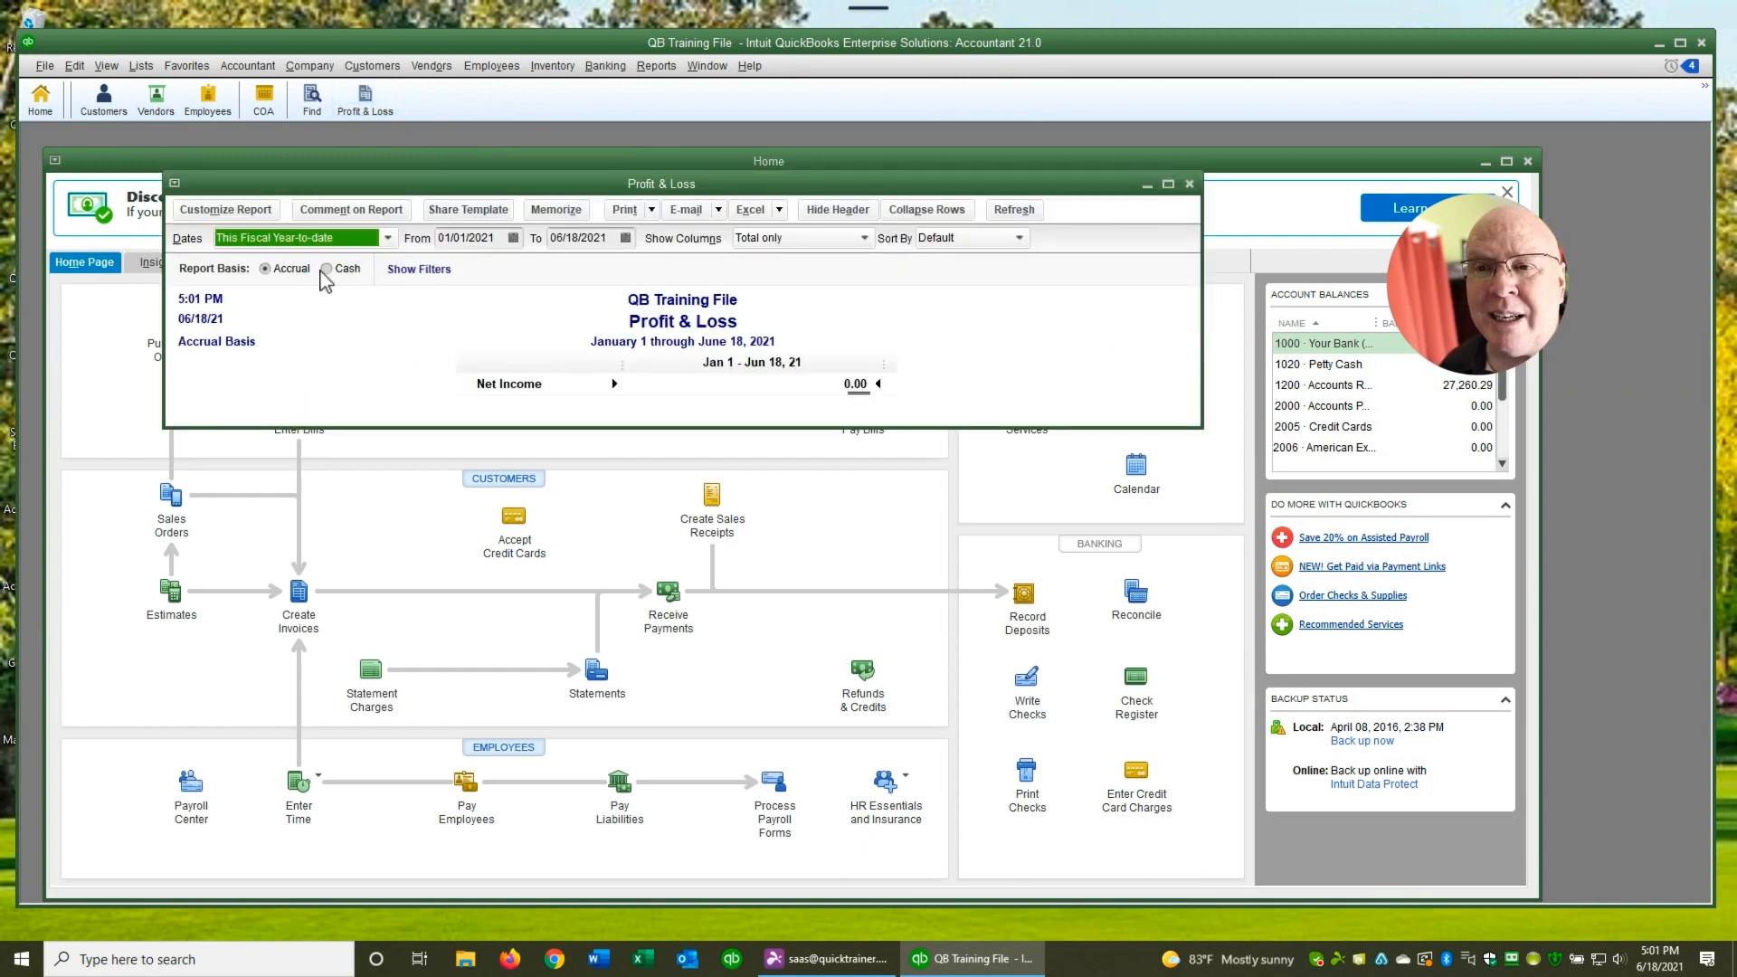
left_click_drag(384, 186, 419, 244)
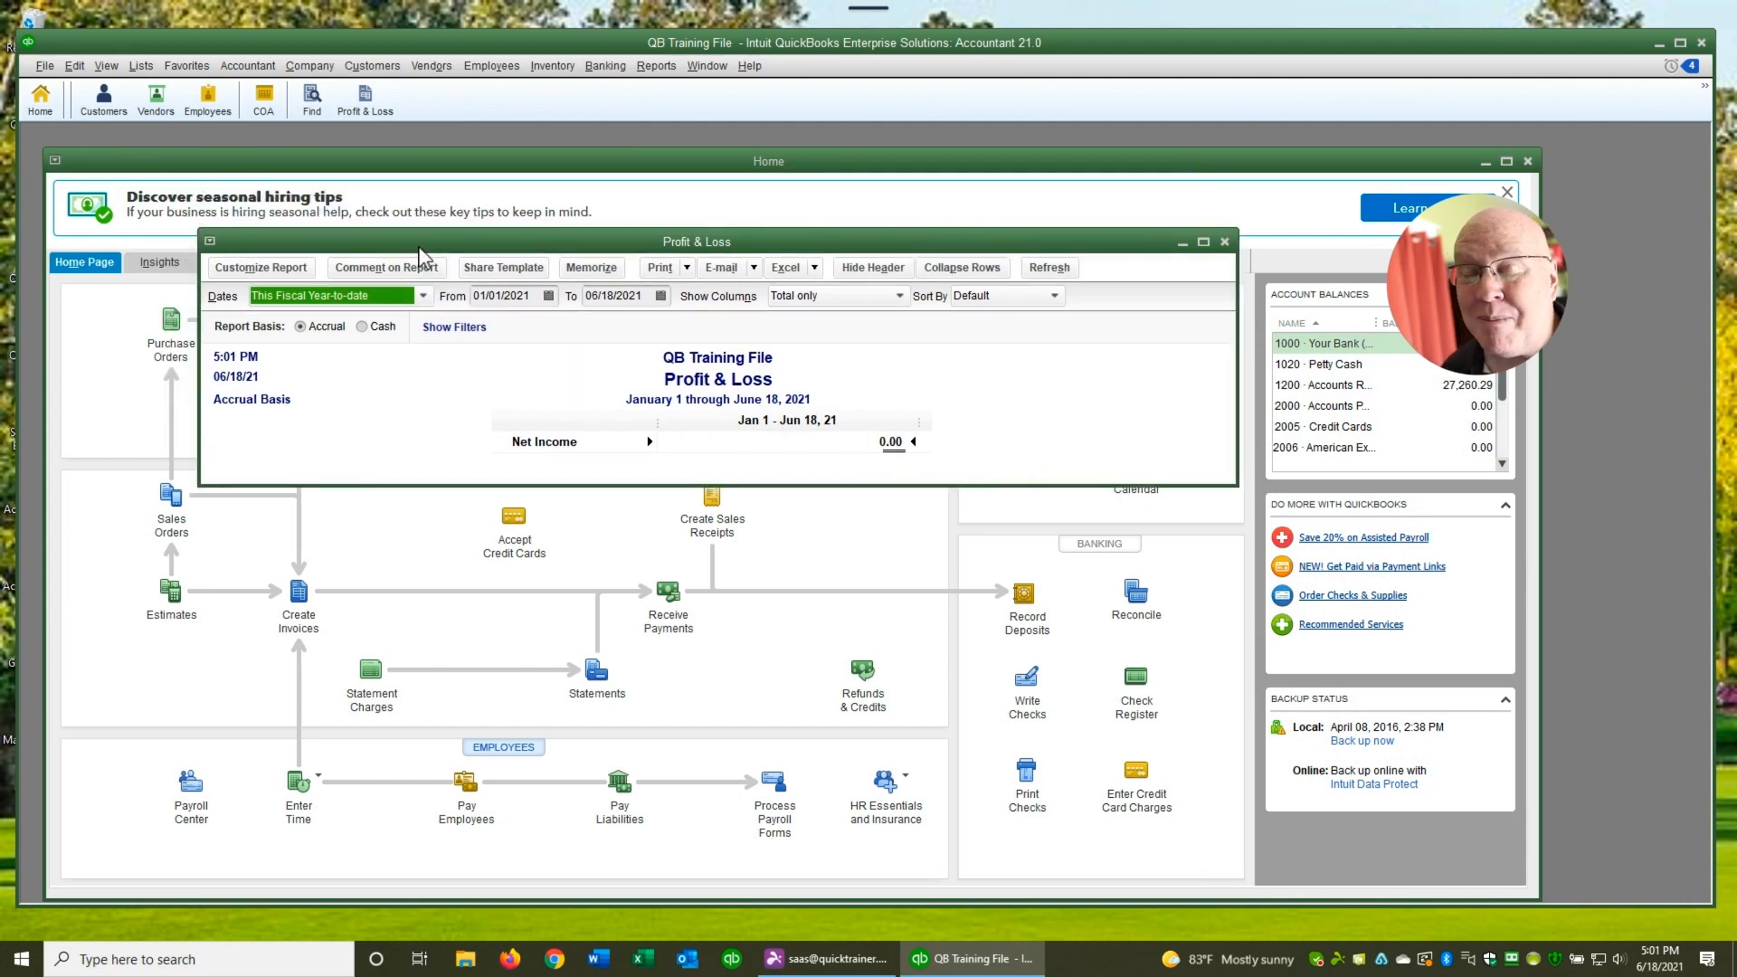
key("Escape")
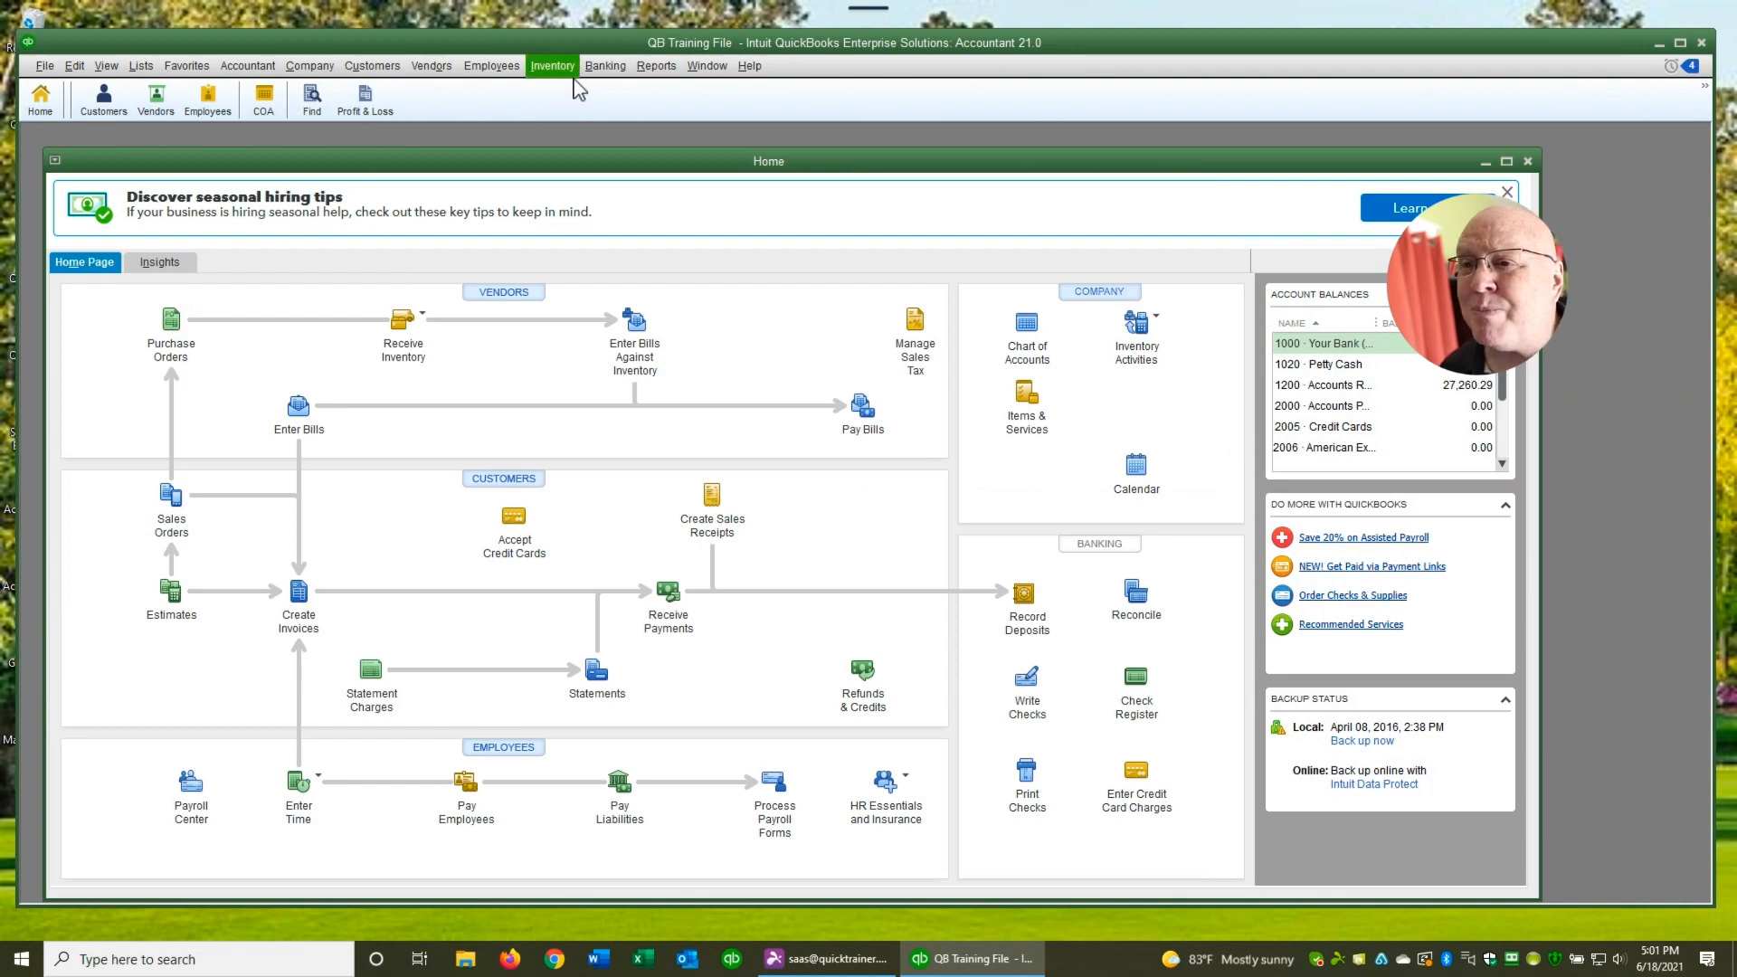
left_click(655, 66)
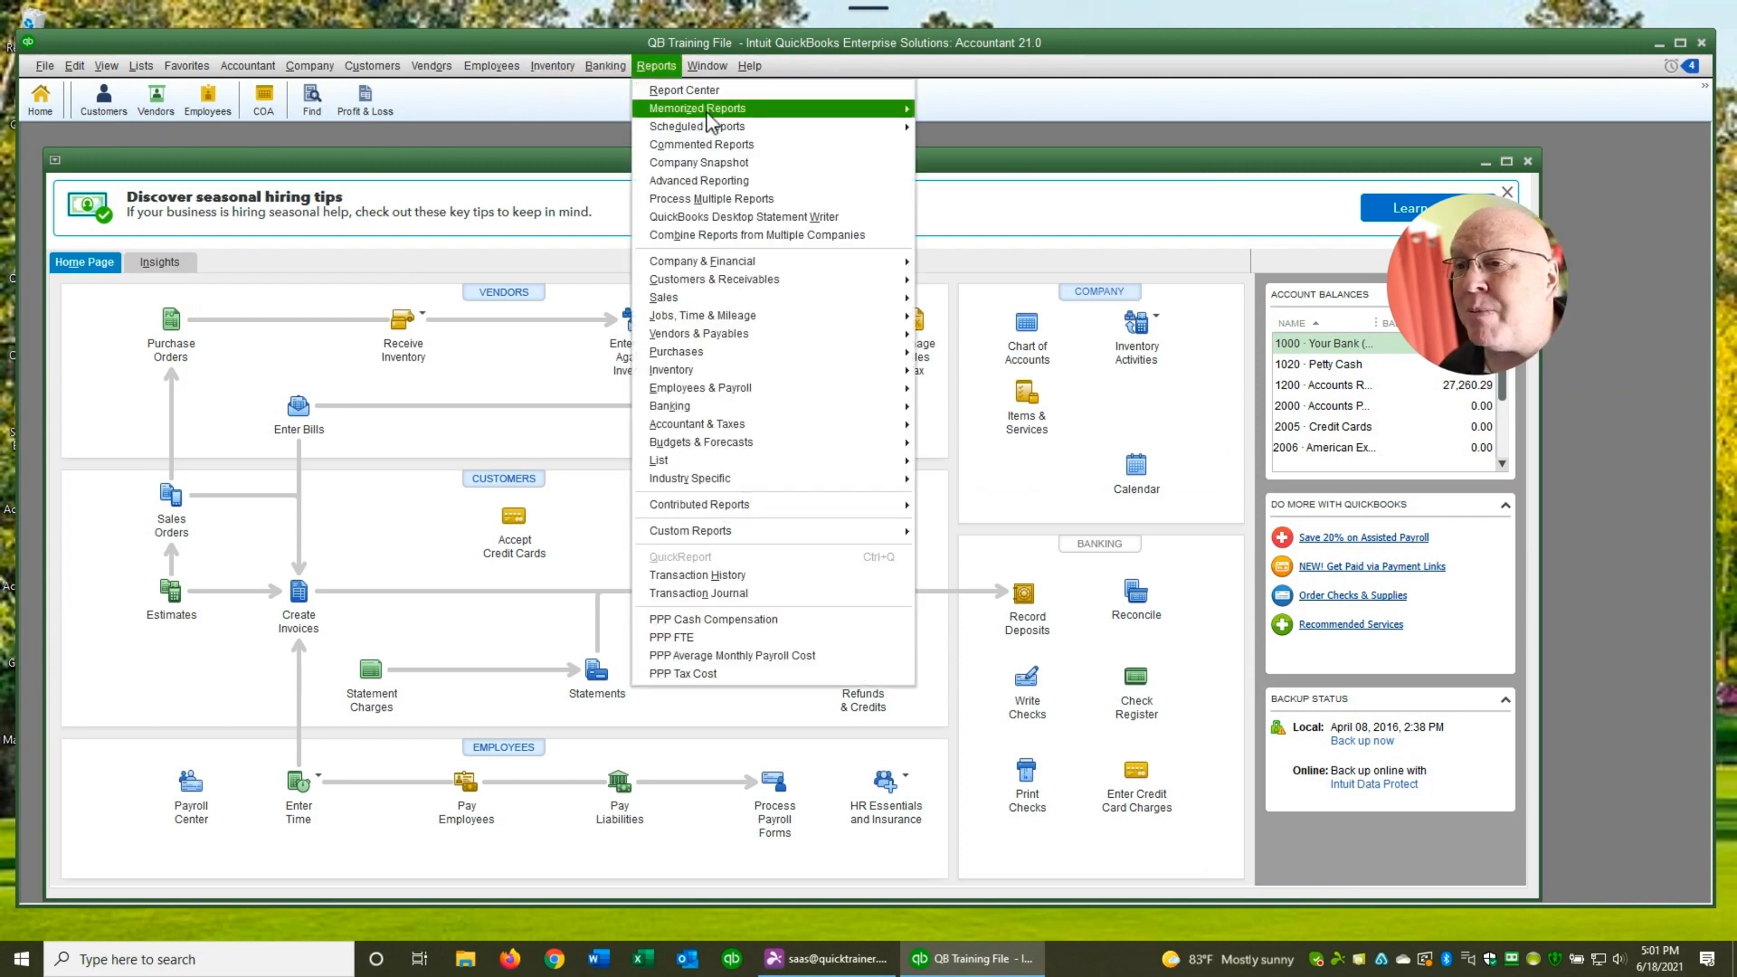
mouse_move(707, 112)
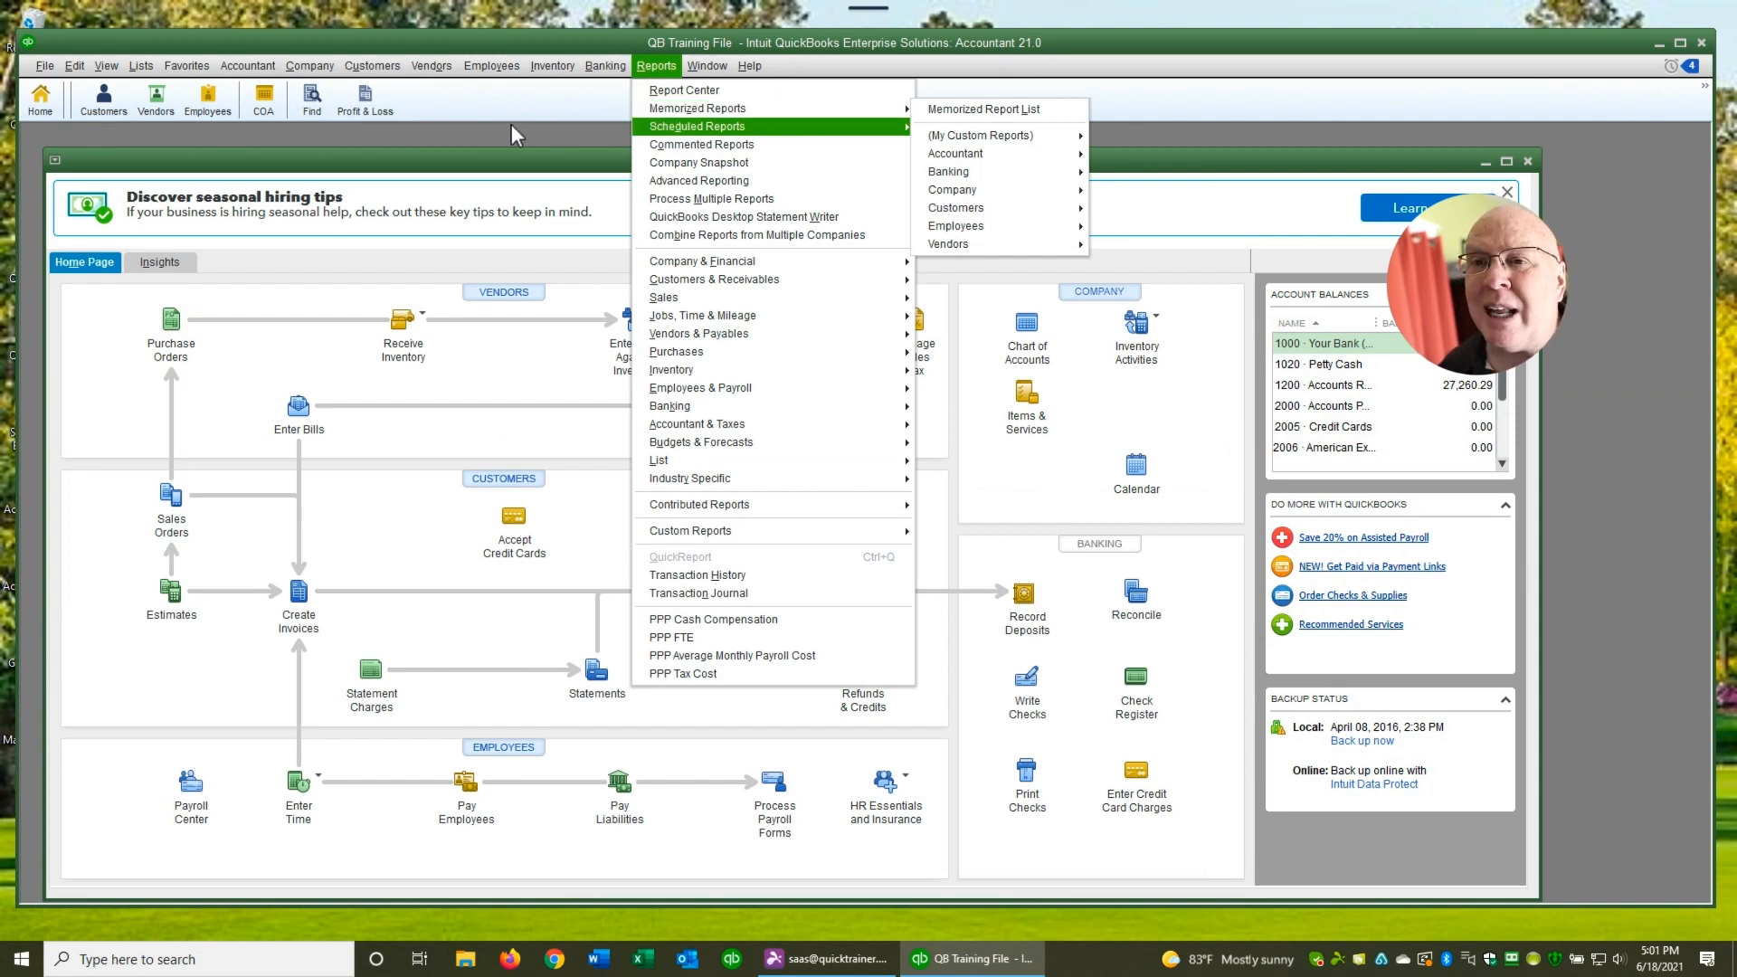
left_click(463, 106)
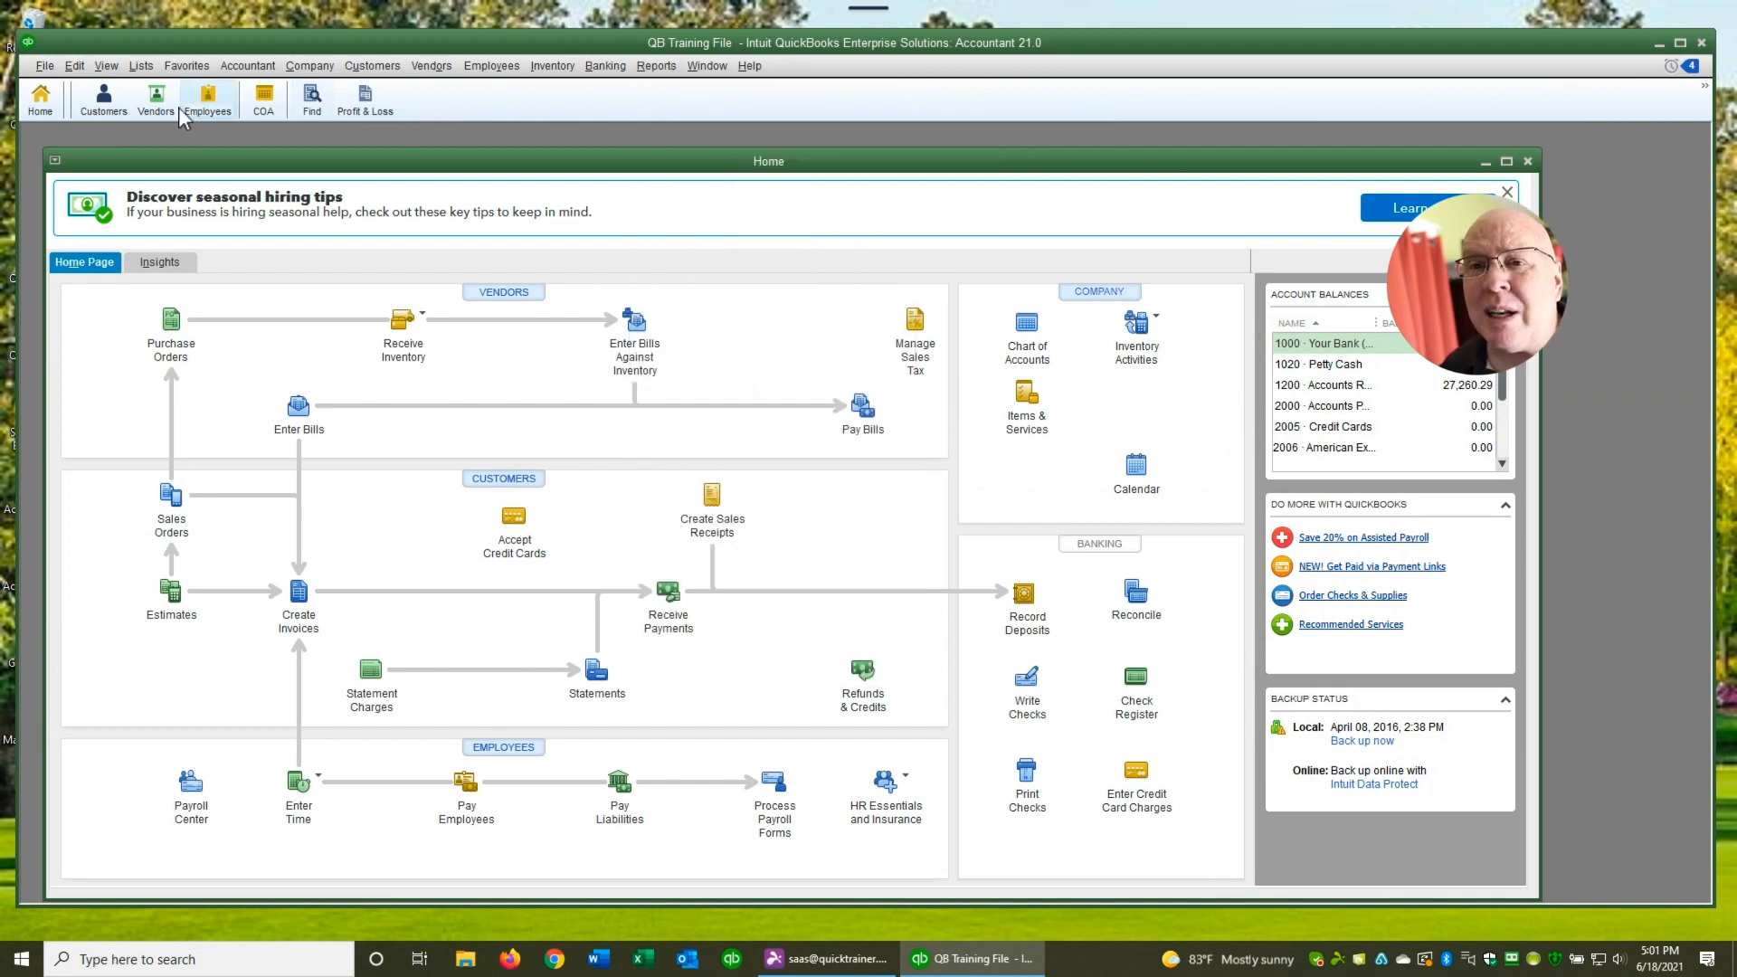